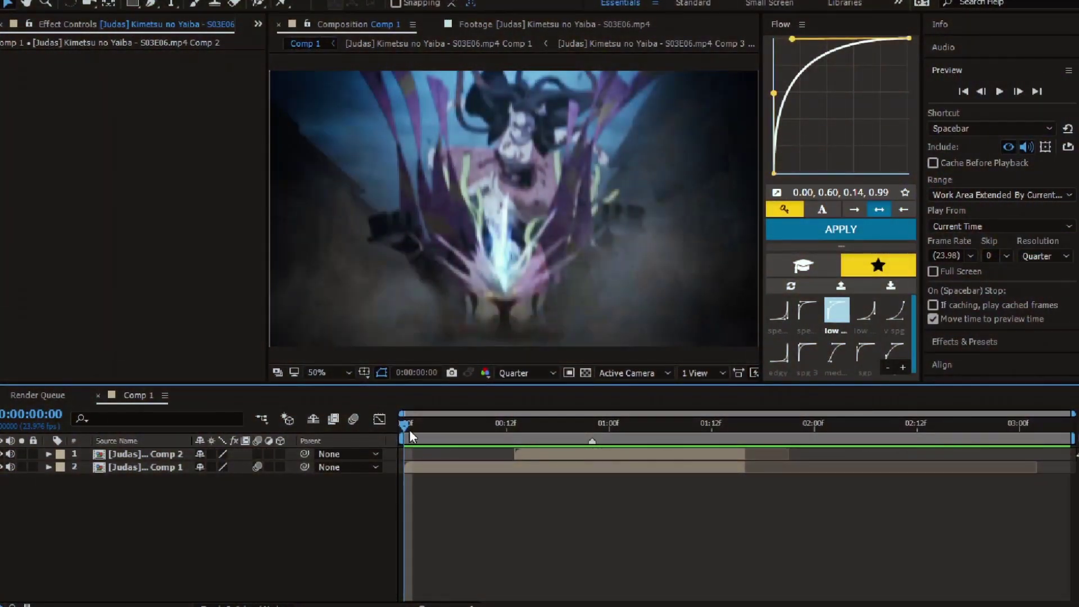
# Step: Preview the opening of the composition from the first frame through the first clip
pyautogui.moveTo(409, 429); pyautogui.dragTo(446, 426)
pyautogui.press('Home')
pyautogui.press('space')
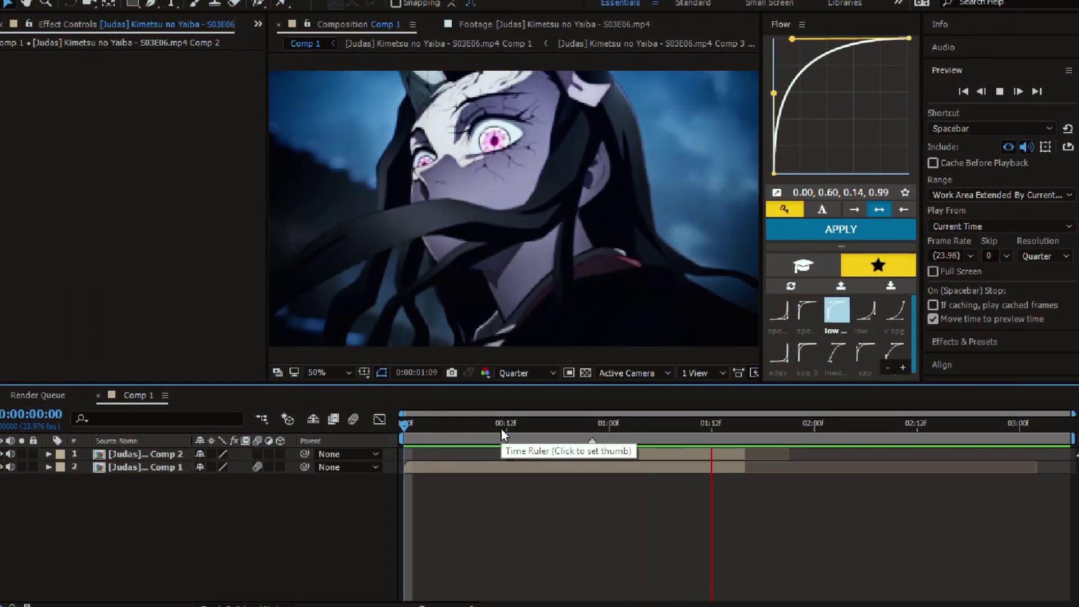
pyautogui.moveTo(501, 429)
pyautogui.mouseDown()
pyautogui.moveTo(467, 424)
pyautogui.moveTo(609, 436)
pyautogui.moveTo(481, 433)
pyautogui.mouseUp()
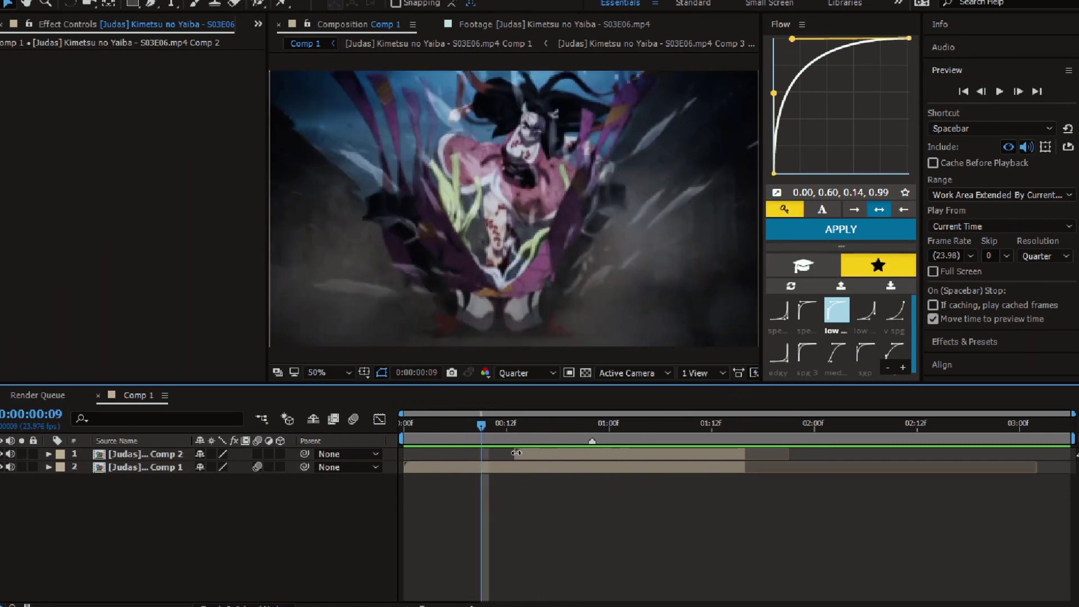
pyautogui.click(512, 456)
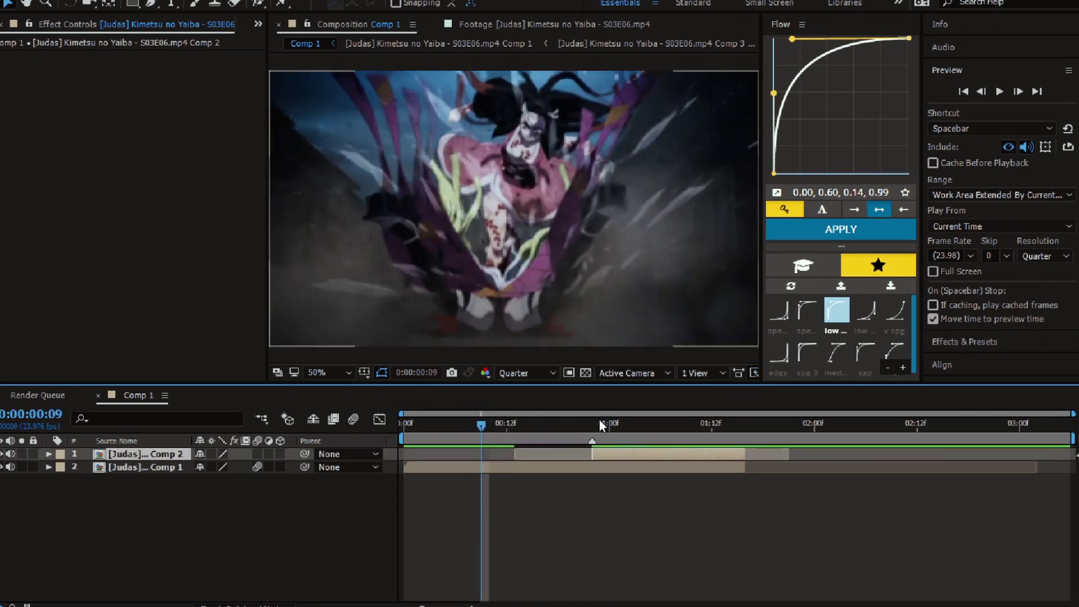
pyautogui.click(584, 425)
pyautogui.moveTo(592, 454); pyautogui.dragTo(502, 459)
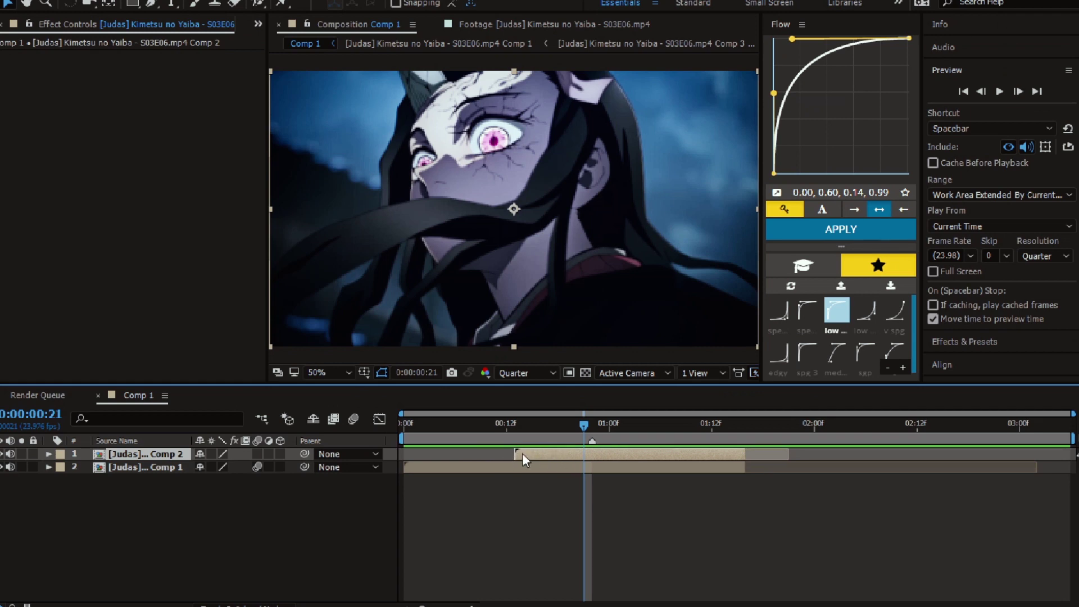
# Step: Apply the Motion Tile effect to the Comp 1 clip layer
pyautogui.moveTo(464, 428); pyautogui.dragTo(402, 441)
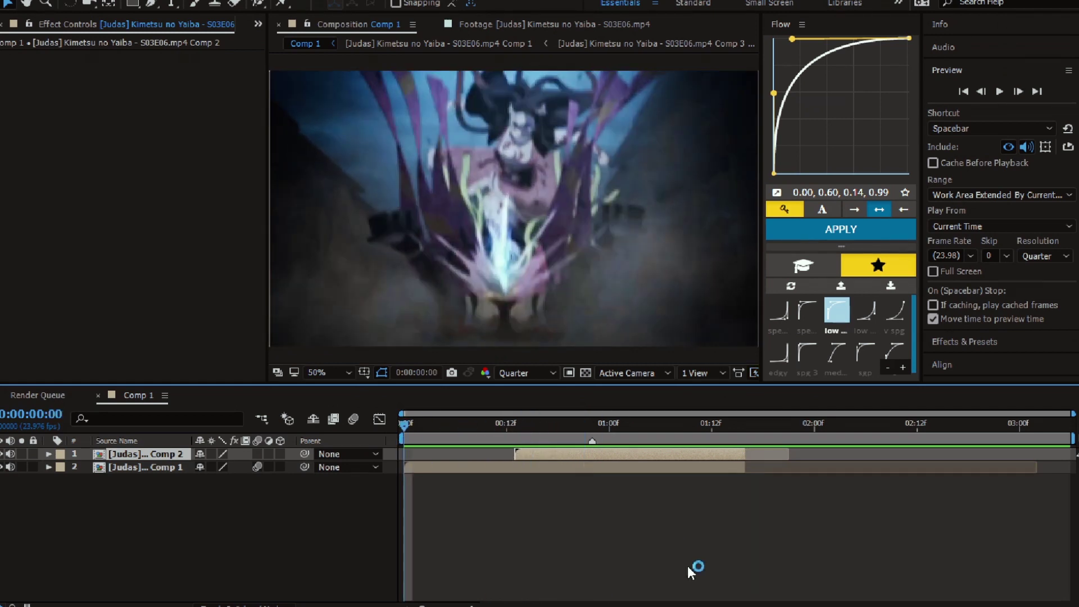
pyautogui.click(478, 467)
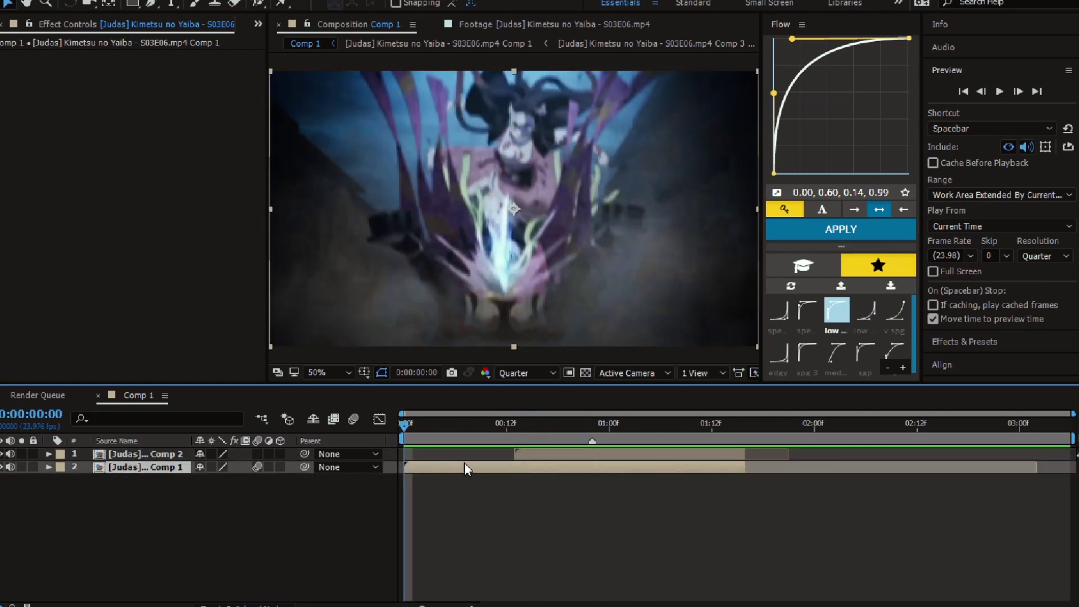
pyautogui.hotkey('ctrl', 'space')
pyautogui.write('tilke')
pyautogui.press('BackSpace')
pyautogui.press('BackSpace')
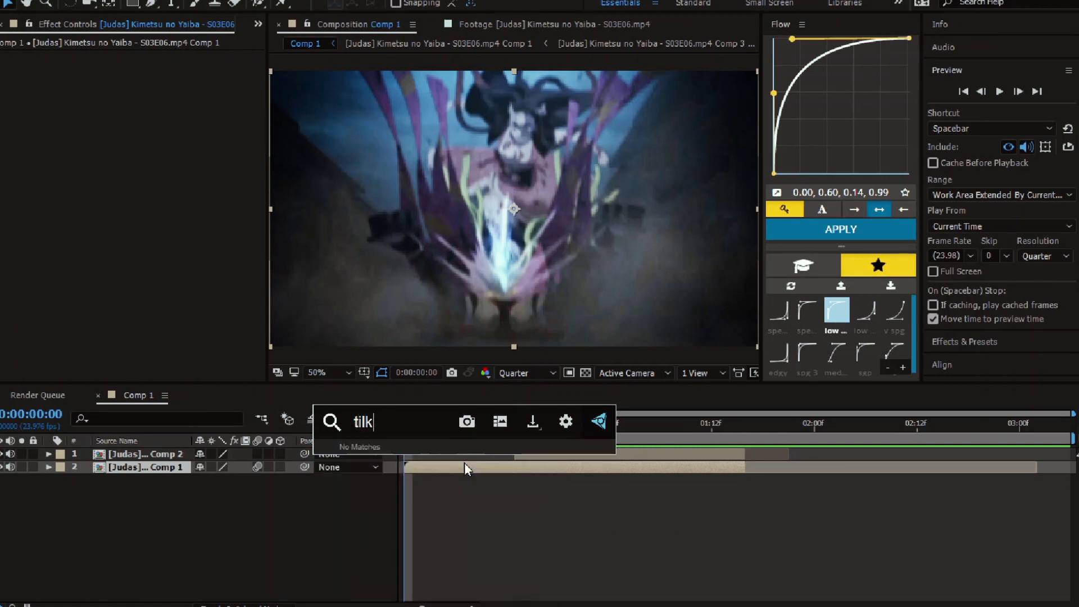
pyautogui.write('e')
pyautogui.press('Return')
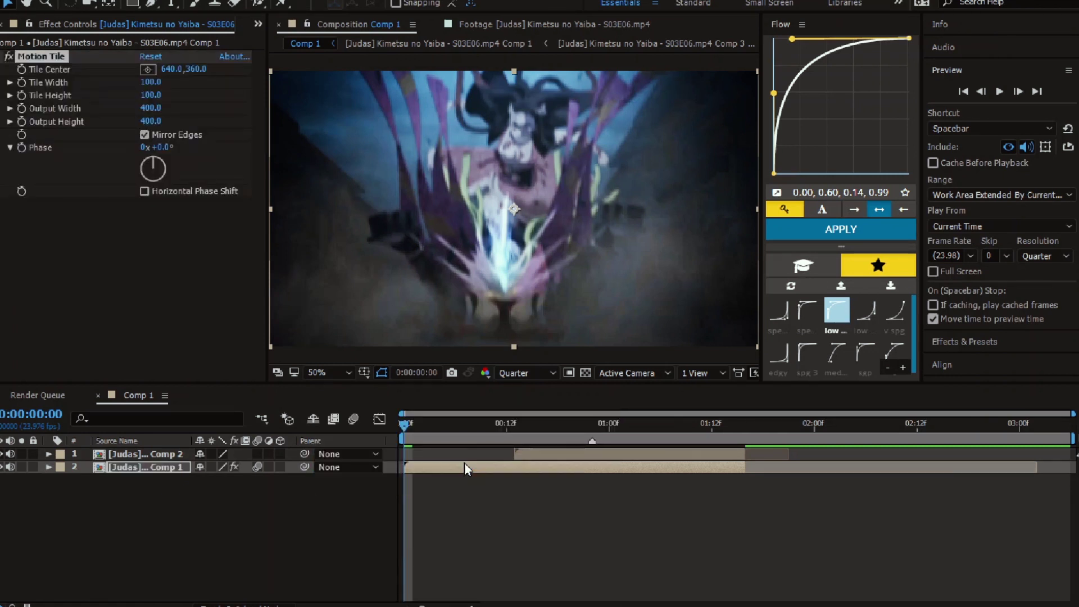
# Step: Copy the Motion Tile effect from the Comp 1 clip layer onto the Comp 2 clip layer
pyautogui.click(40, 59)
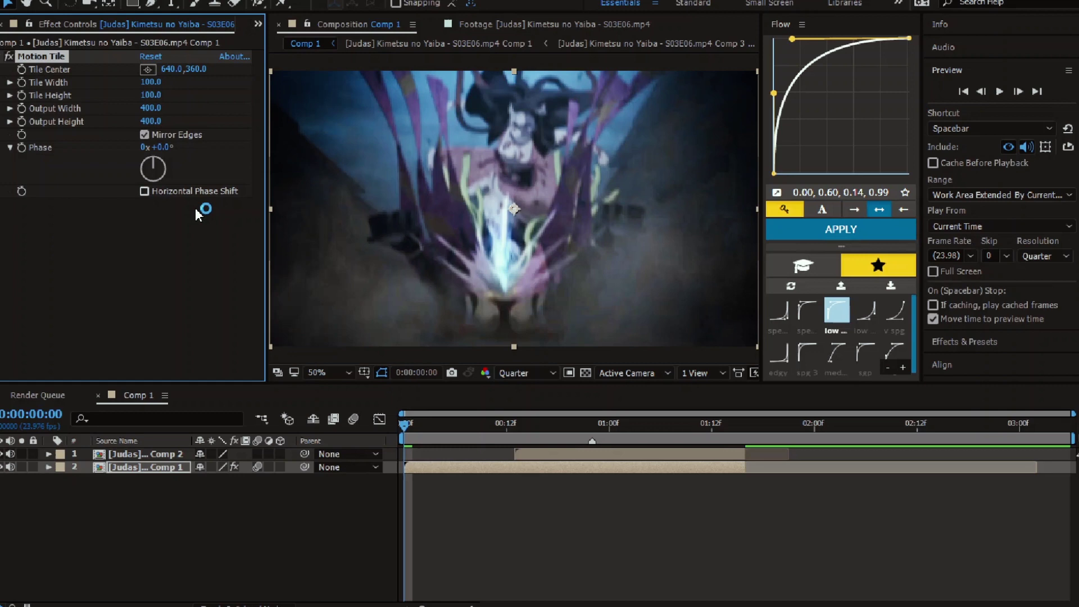
pyautogui.click(547, 454)
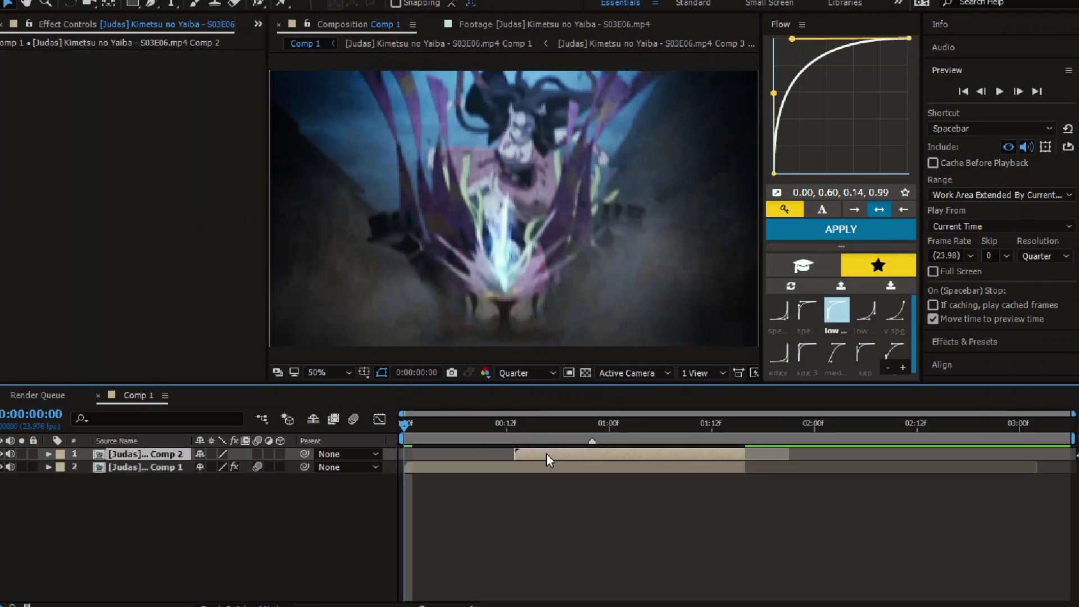
pyautogui.click(522, 427)
pyautogui.click(477, 500)
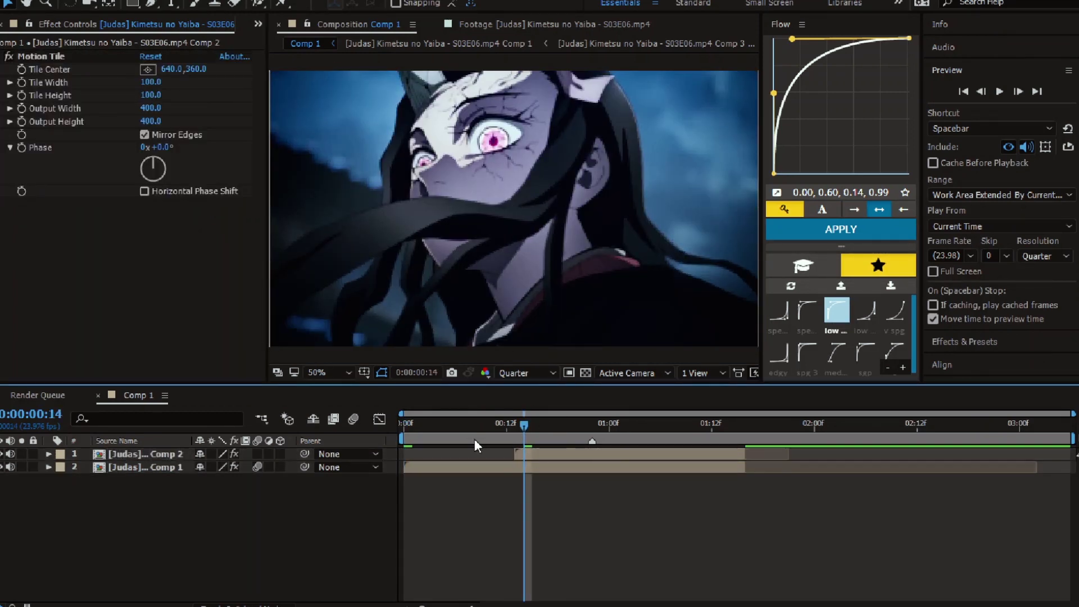
# Step: Enable motion blur for the composition and for the Comp 2 clip layer
pyautogui.click(406, 427)
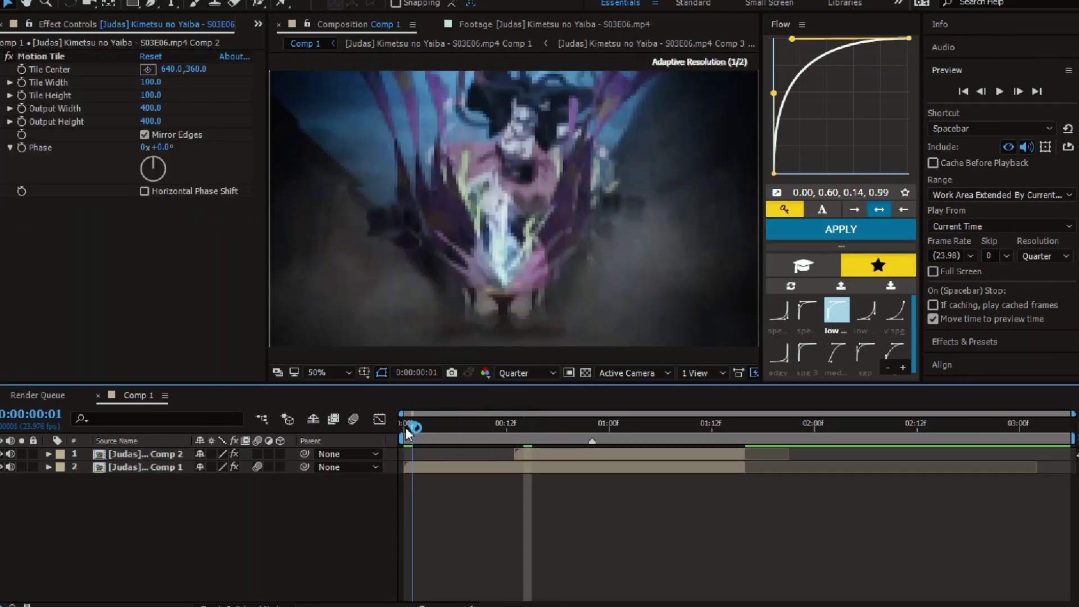
pyautogui.click(353, 419)
pyautogui.click(258, 454)
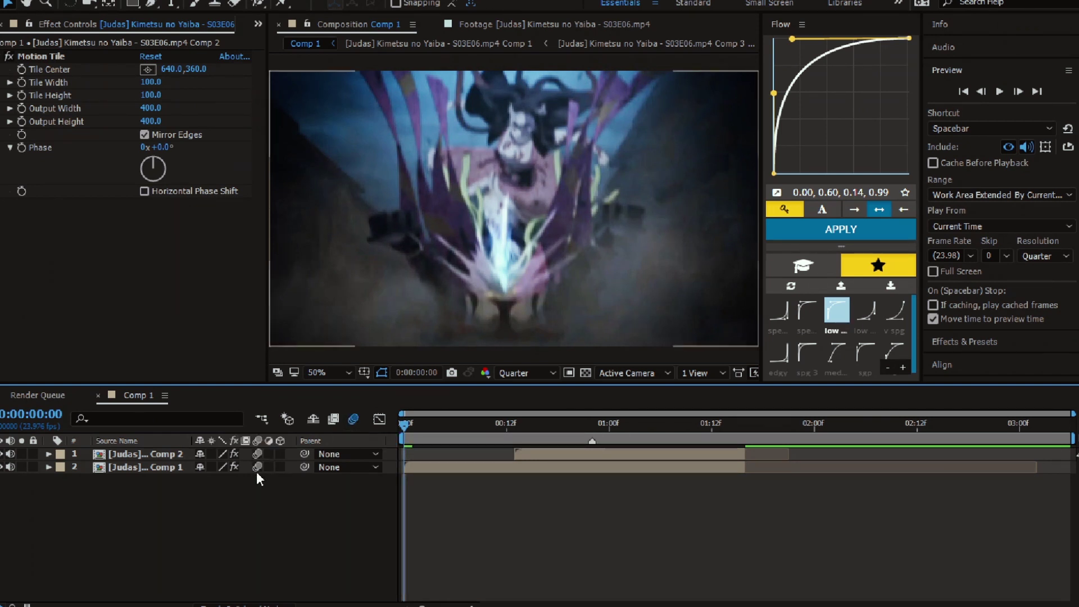
# Step: Add an adjustment layer directly above the Comp 1 clip and cut off everything after 0:00:01:16
pyautogui.click(467, 467)
pyautogui.rightClick(242, 521)
pyautogui.moveTo(313, 376)
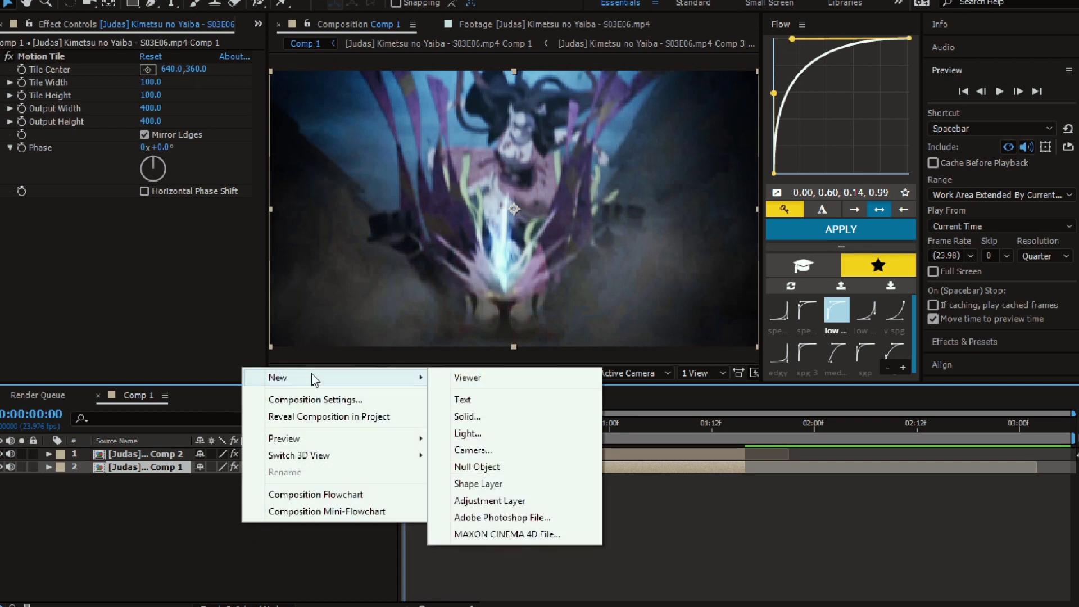
pyautogui.click(482, 501)
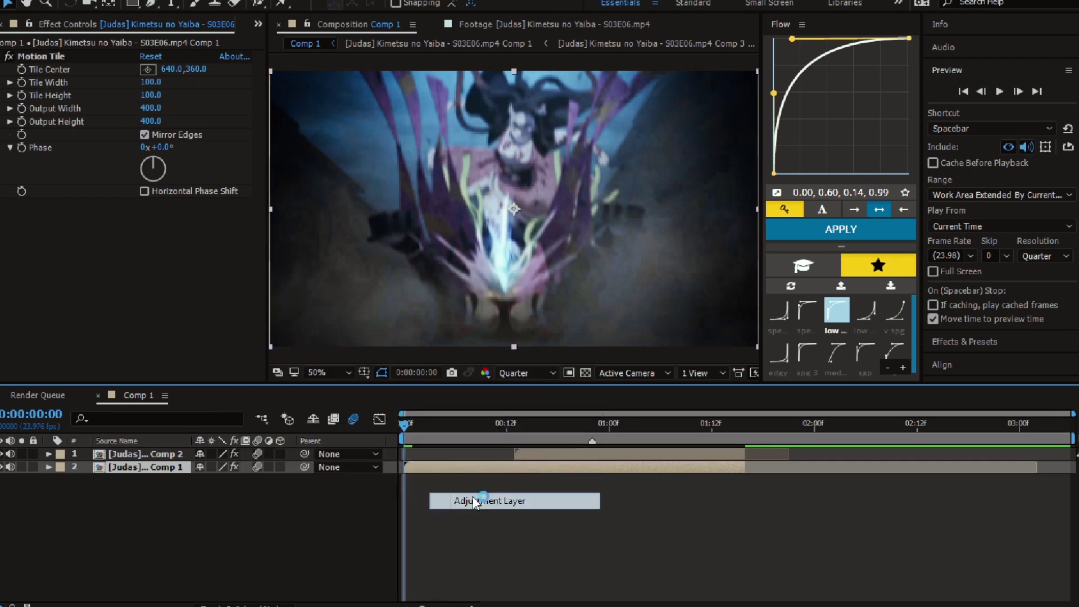
pyautogui.click(744, 432)
pyautogui.hotkey('ctrl', 'shift', 'd')
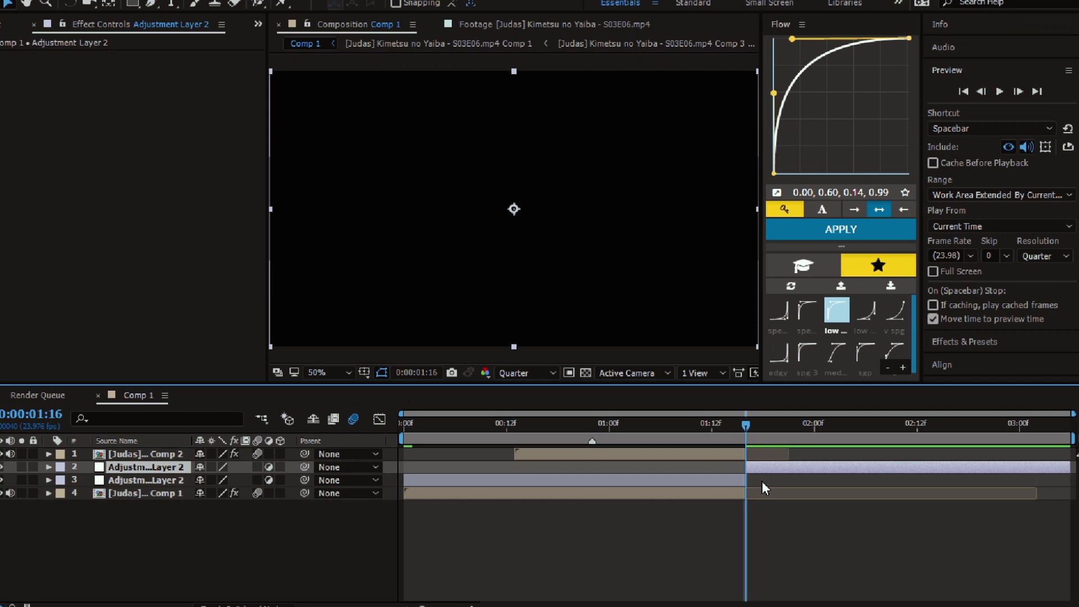
pyautogui.press('Delete')
# Step: Parent the Comp 1 clip layer to the adjustment layer above it
pyautogui.moveTo(455, 430); pyautogui.dragTo(380, 439)
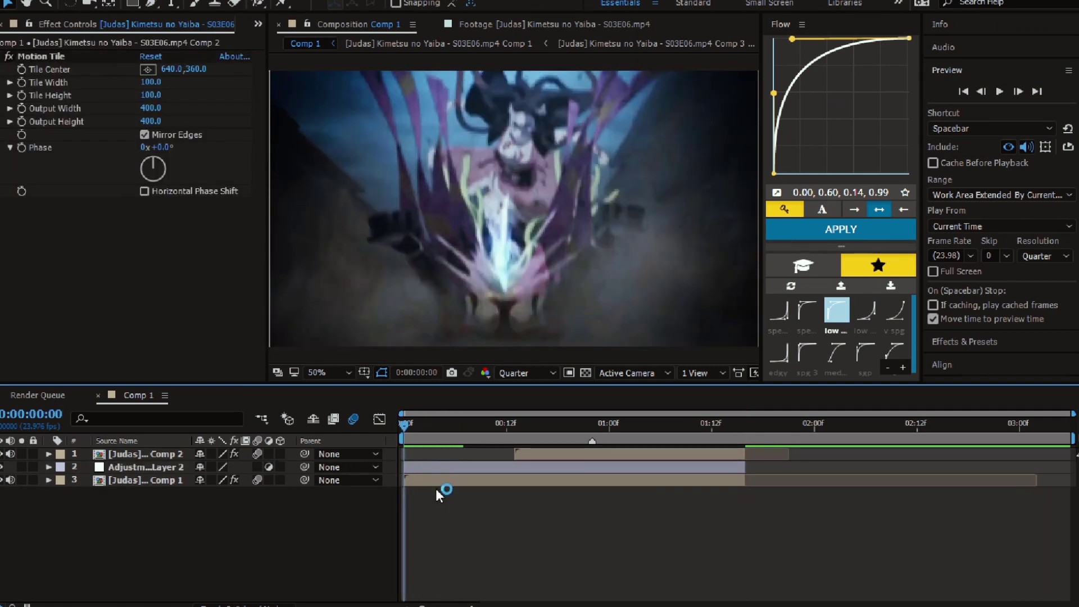
pyautogui.click(322, 479)
pyautogui.moveTo(304, 480); pyautogui.dragTo(305, 467)
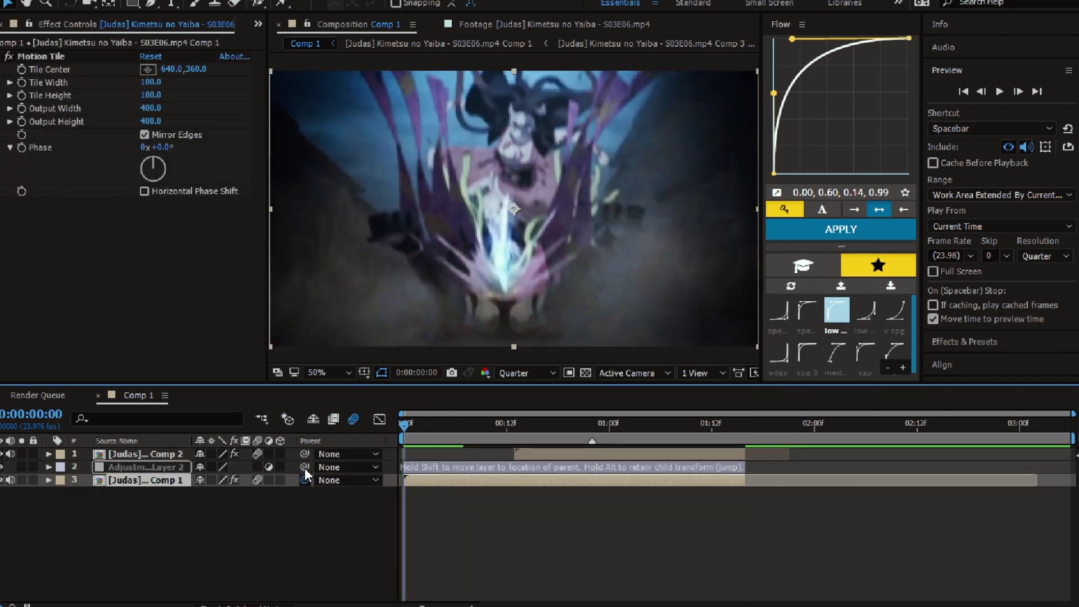
# Step: Keyframe the adjustment layer's Scale at the first frame with a value of 450%
pyautogui.click(140, 467)
pyautogui.press('s')
pyautogui.click(87, 480)
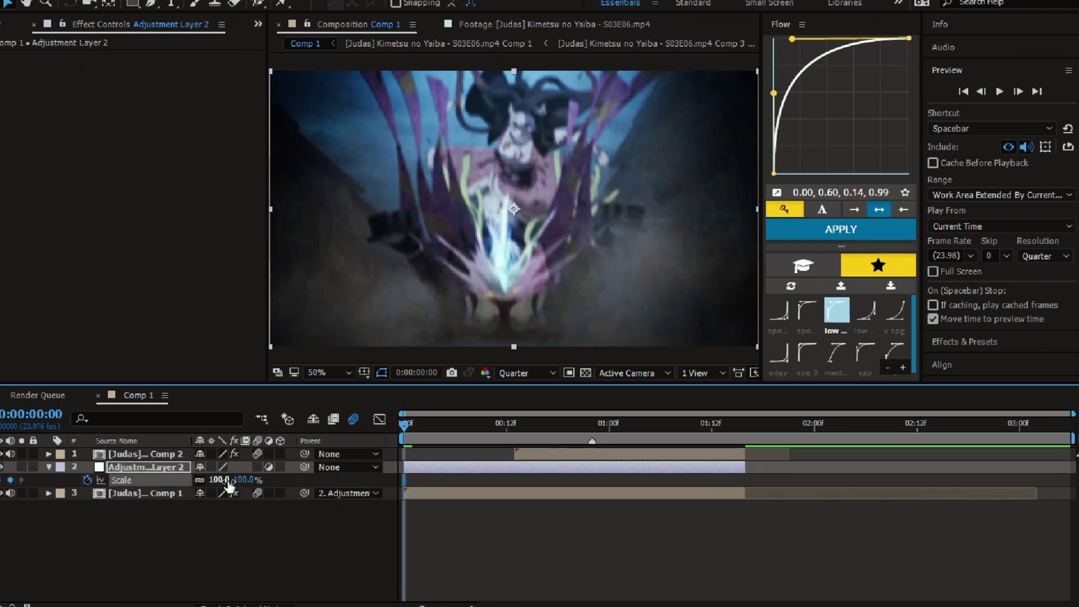
pyautogui.click(218, 479)
pyautogui.write('450')
pyautogui.press('Return')
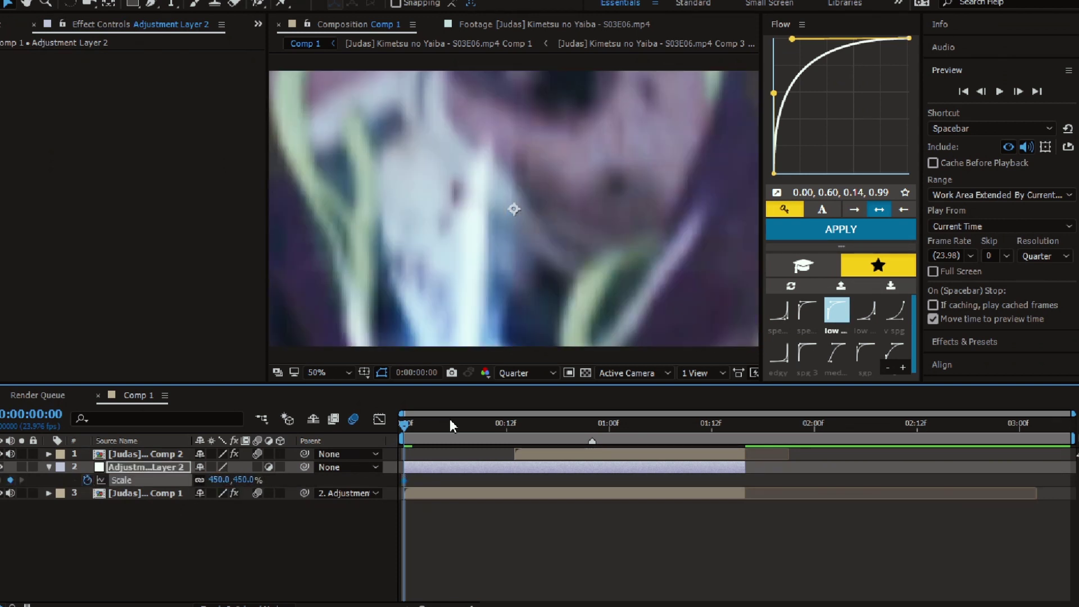
# Step: Reset the adjustment layer's Scale to 100% at the marker on 0:00:00:22
pyautogui.moveTo(449, 420); pyautogui.dragTo(593, 433)
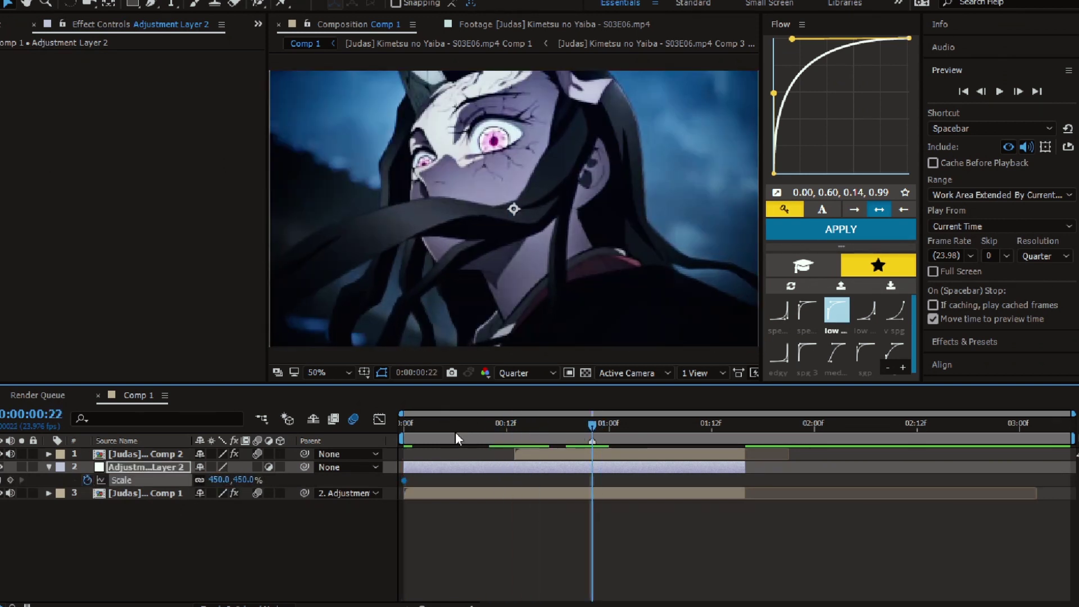
pyautogui.rightClick(141, 477)
pyautogui.click(186, 435)
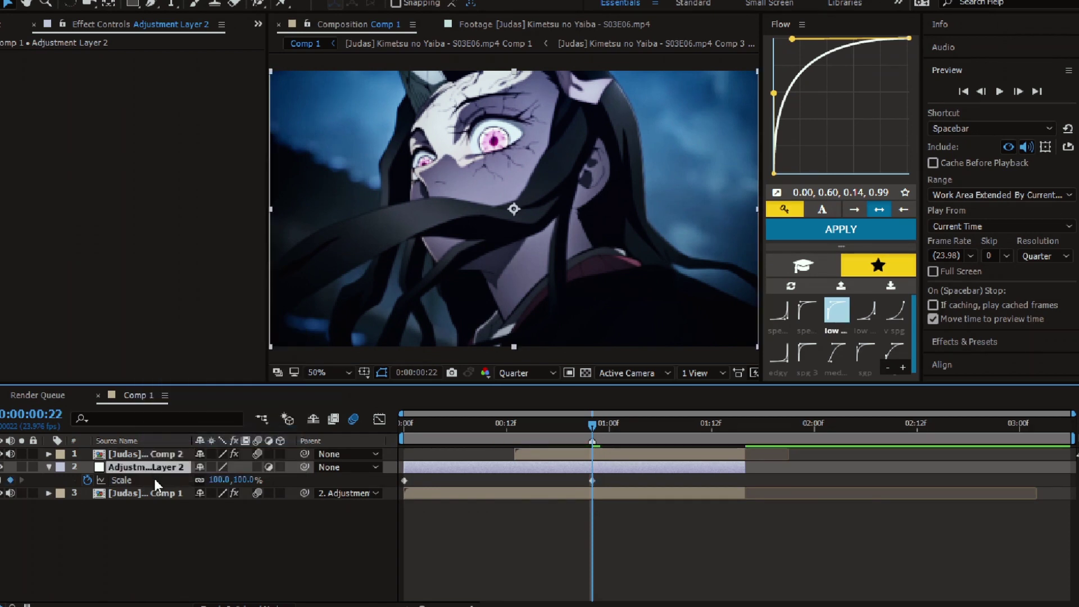
# Step: Apply the 0.00, 0.60, 0.14, 0.99 Flow curve to both Scale keyframes and preview the zoom
pyautogui.click(153, 476)
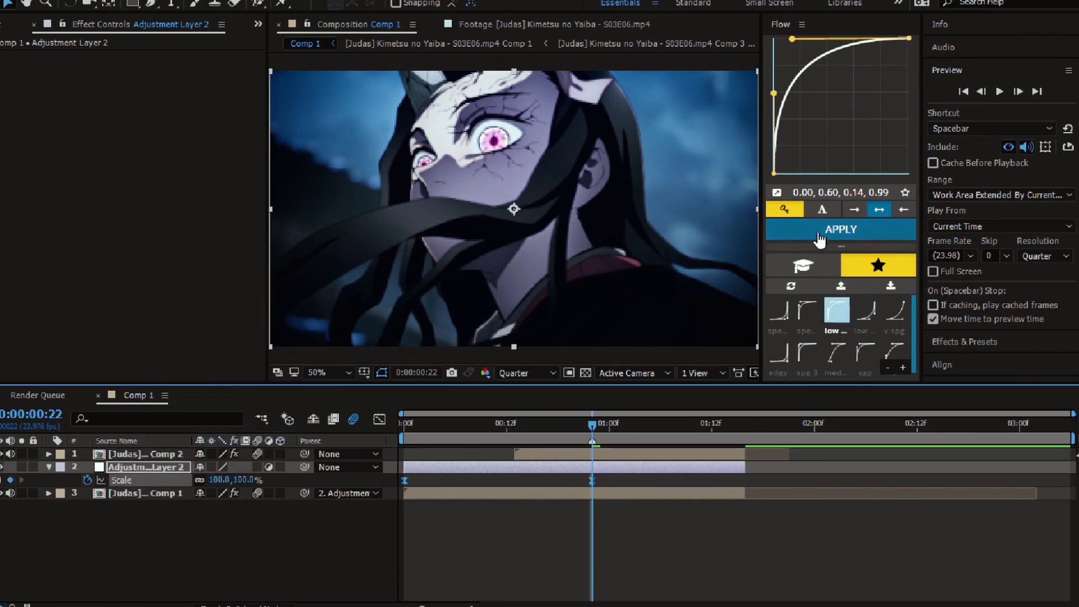
pyautogui.click(841, 229)
pyautogui.moveTo(467, 420); pyautogui.dragTo(403, 446)
pyautogui.click(498, 534)
pyautogui.click(488, 432)
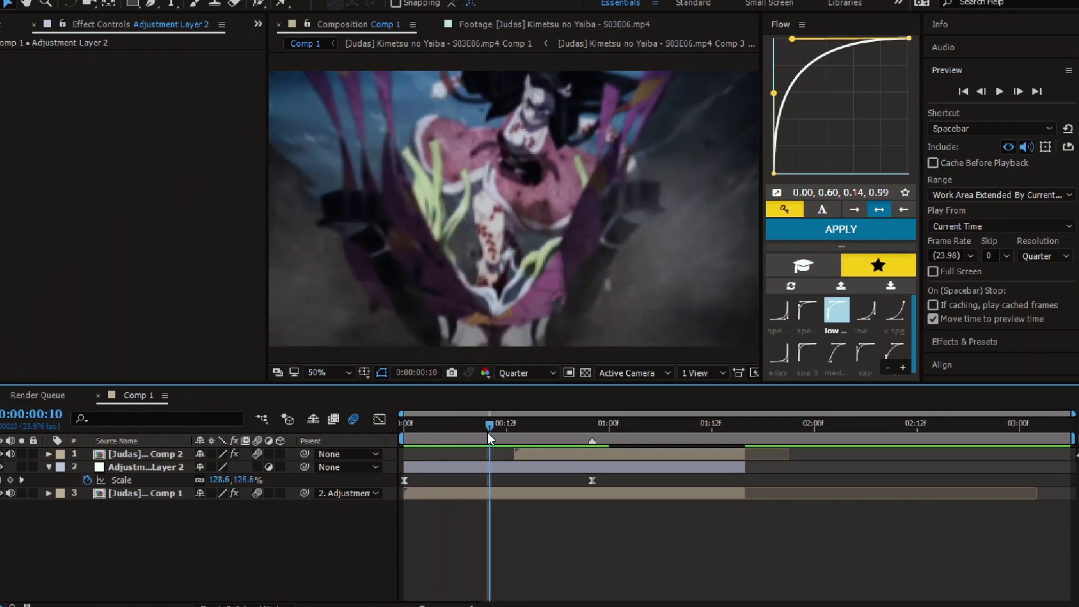
# Step: Add another adjustment layer above the Comp 2 clip and cut off everything after 0:00:01:16
pyautogui.click(534, 453)
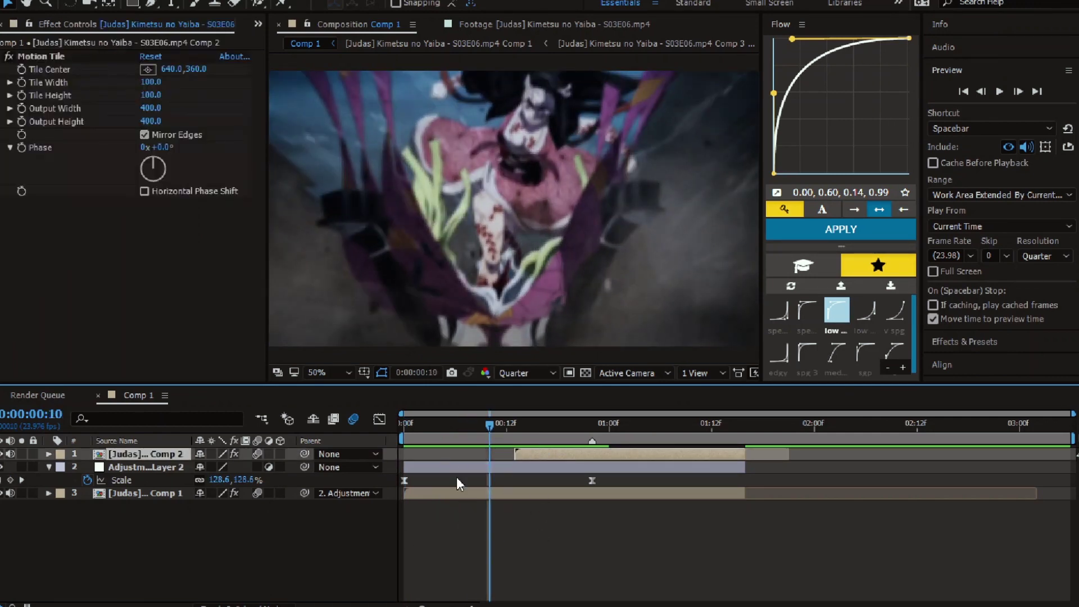
pyautogui.rightClick(298, 538)
pyautogui.moveTo(340, 395)
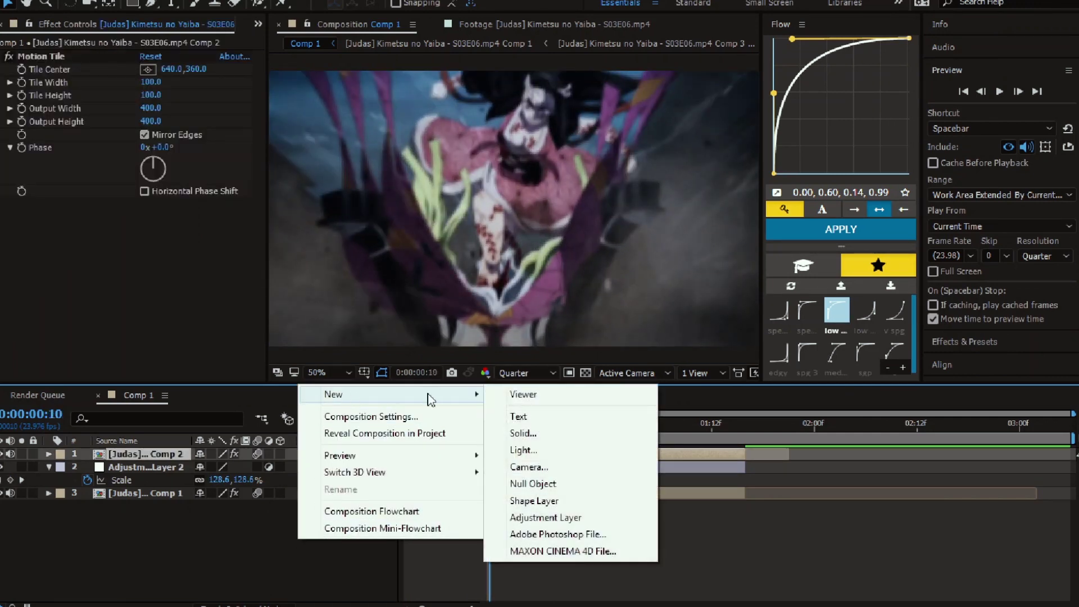
pyautogui.click(539, 518)
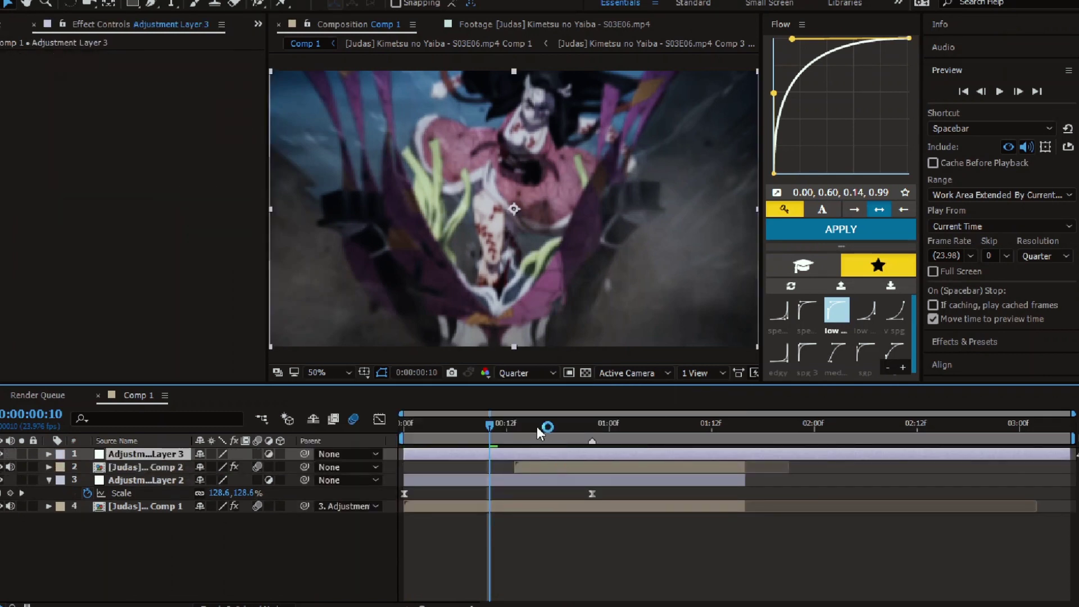
pyautogui.moveTo(537, 426); pyautogui.dragTo(746, 429)
pyautogui.hotkey('ctrl', 'shift', 'd')
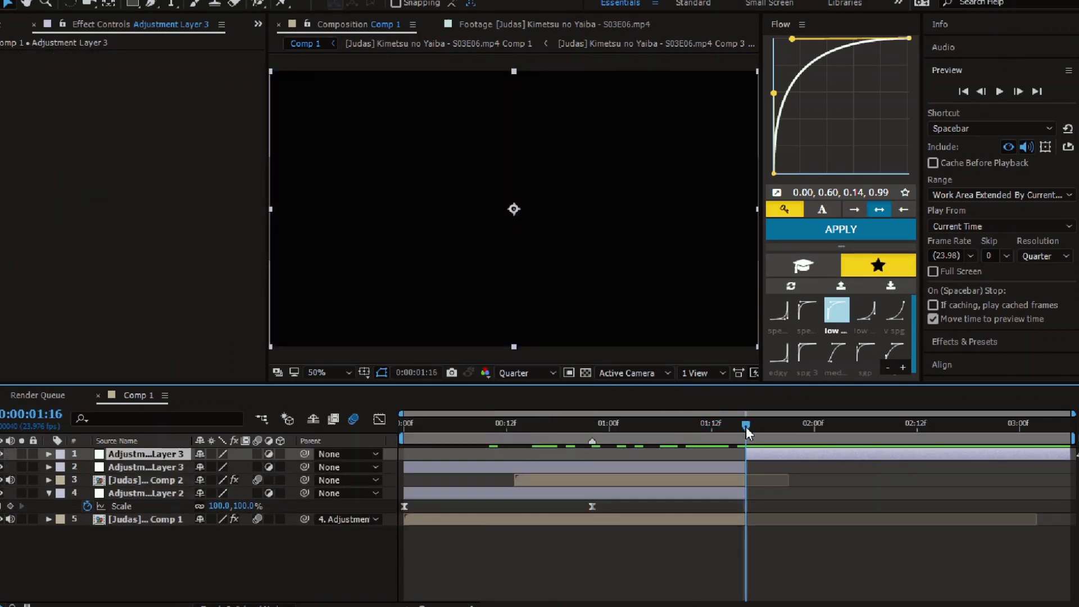
pyautogui.press('Delete')
# Step: Parent both Adjustment Layer 2 and the Comp 2 clip layer to the topmost adjustment layer
pyautogui.press('Home')
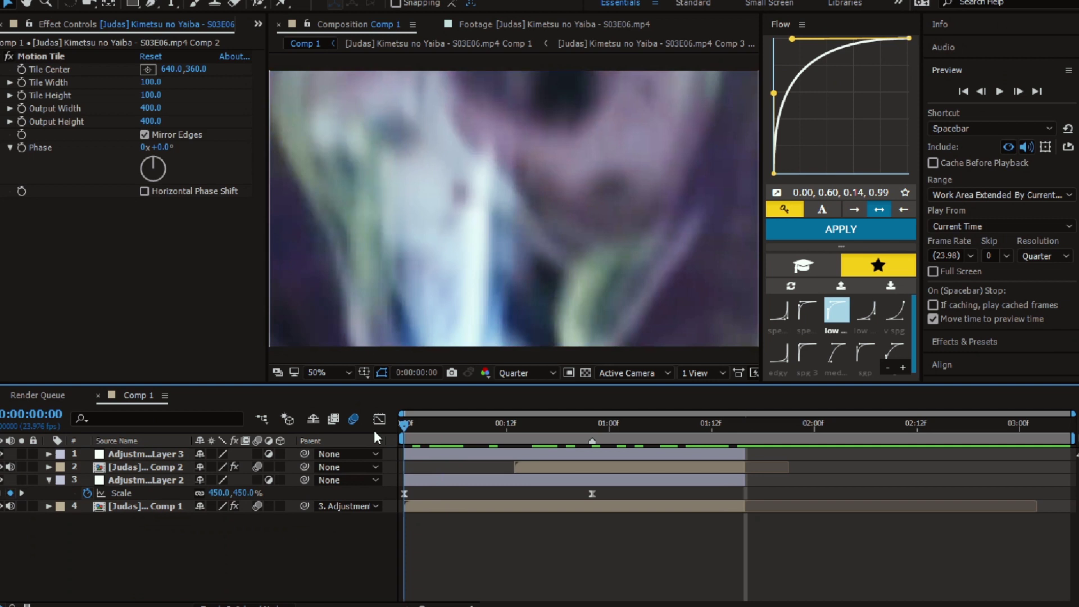
pyautogui.click(500, 480)
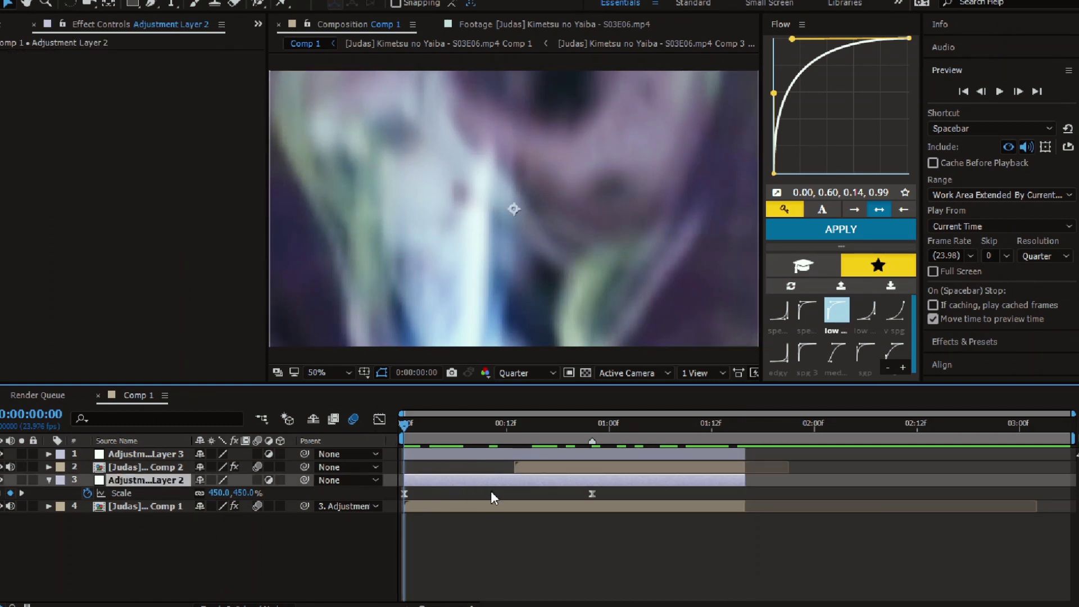
pyautogui.moveTo(306, 481); pyautogui.dragTo(160, 455)
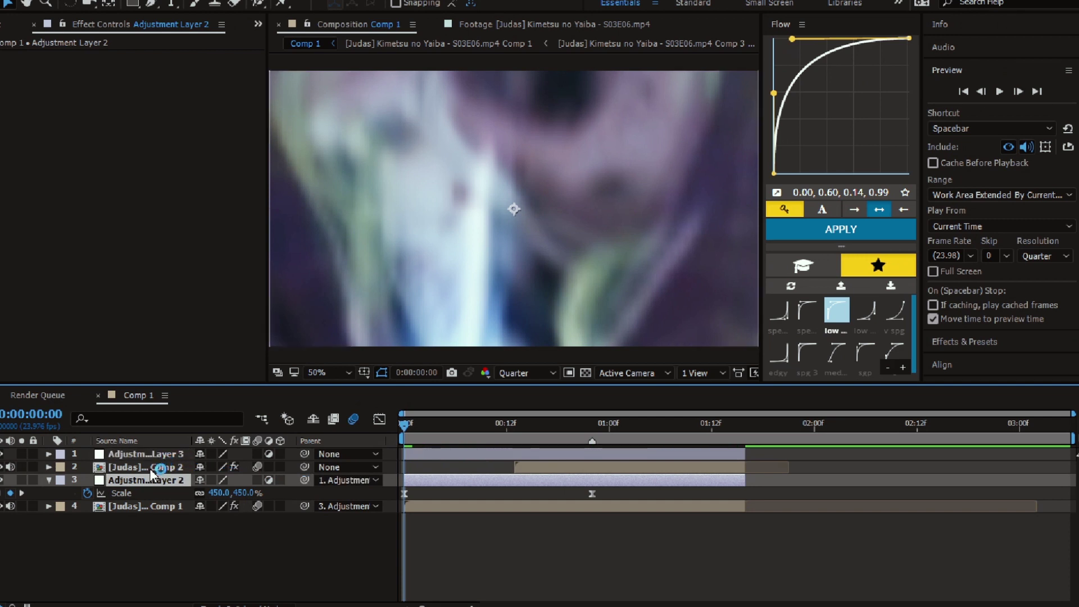
pyautogui.click(170, 470)
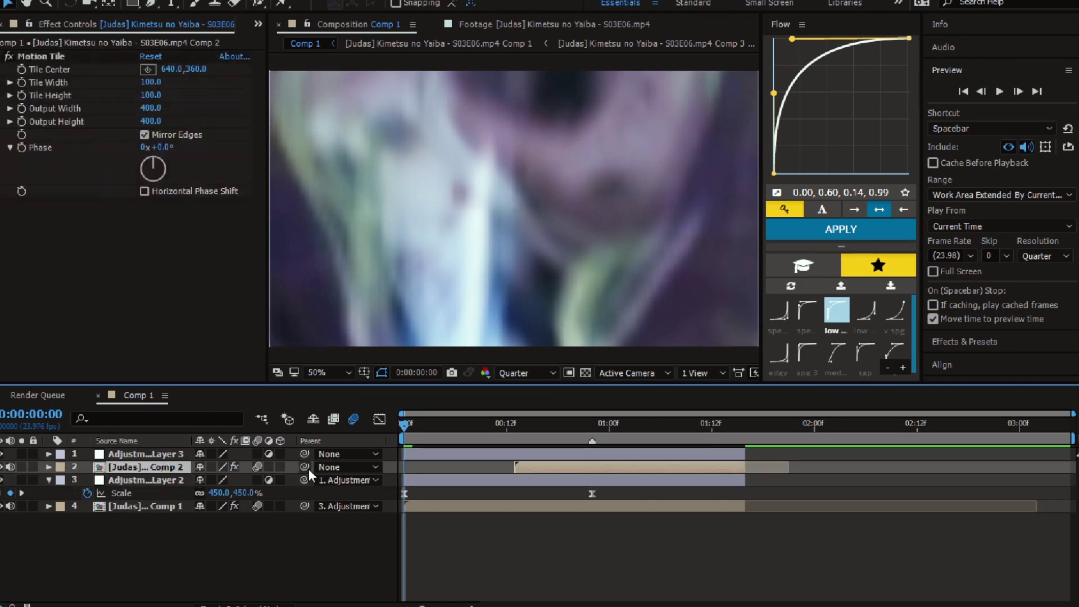
pyautogui.moveTo(304, 467); pyautogui.dragTo(185, 462)
# Step: Start keyframing Adjustment Layer 3's Scale at 0:00:00:12 with a 100% keyframe
pyautogui.click(409, 455)
pyautogui.moveTo(459, 426); pyautogui.dragTo(514, 425)
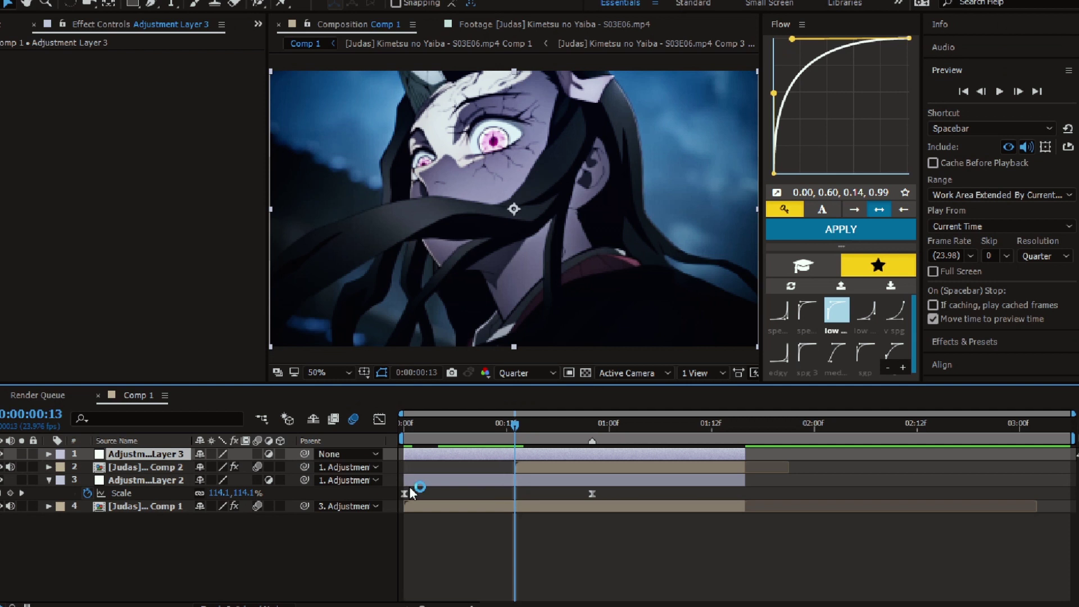
pyautogui.hotkey('alt', 'shift', 's')
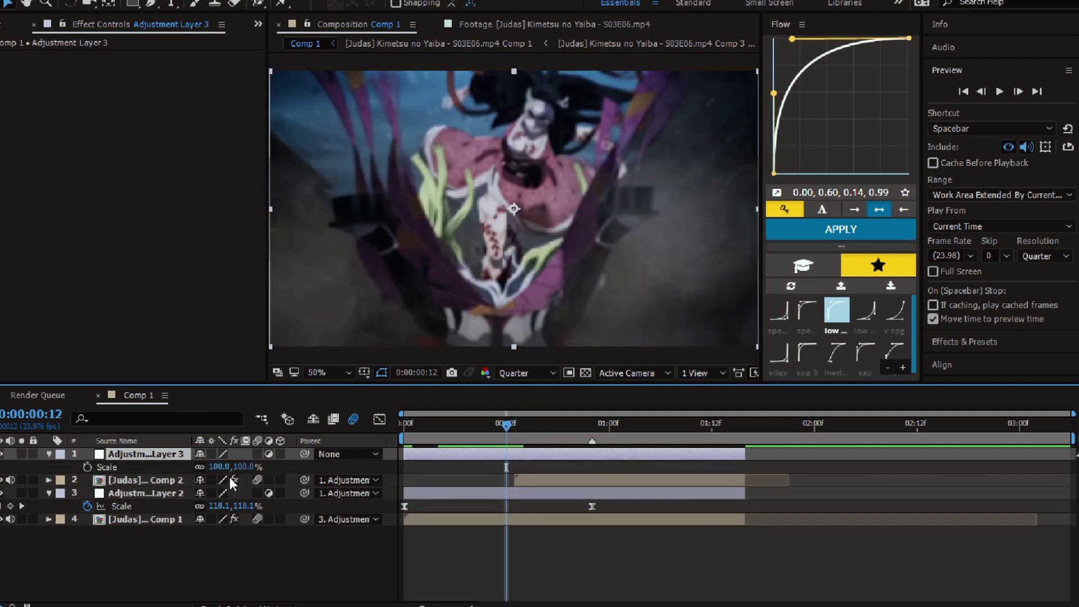
pyautogui.click(93, 471)
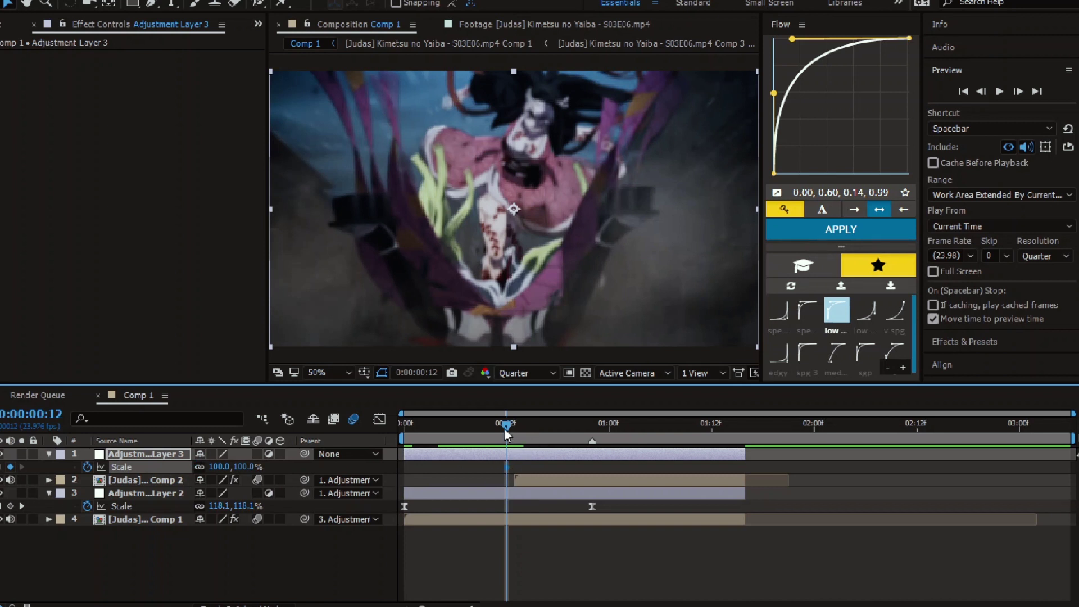
# Step: Set Adjustment Layer 3's Scale to 300% at 0:00:01:12
pyautogui.moveTo(504, 427); pyautogui.dragTo(712, 427)
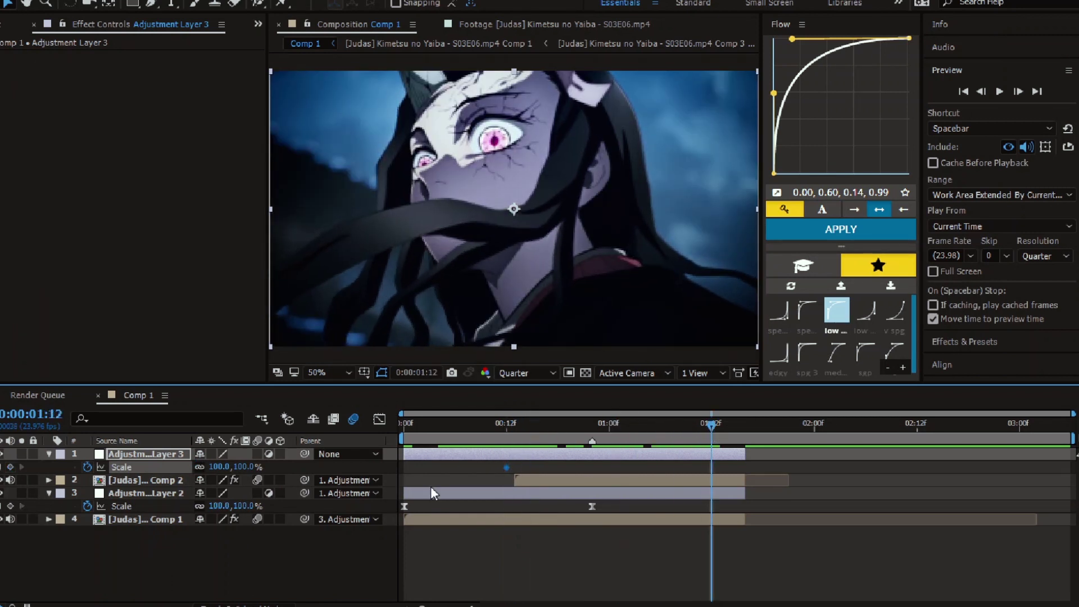
pyautogui.click(219, 467)
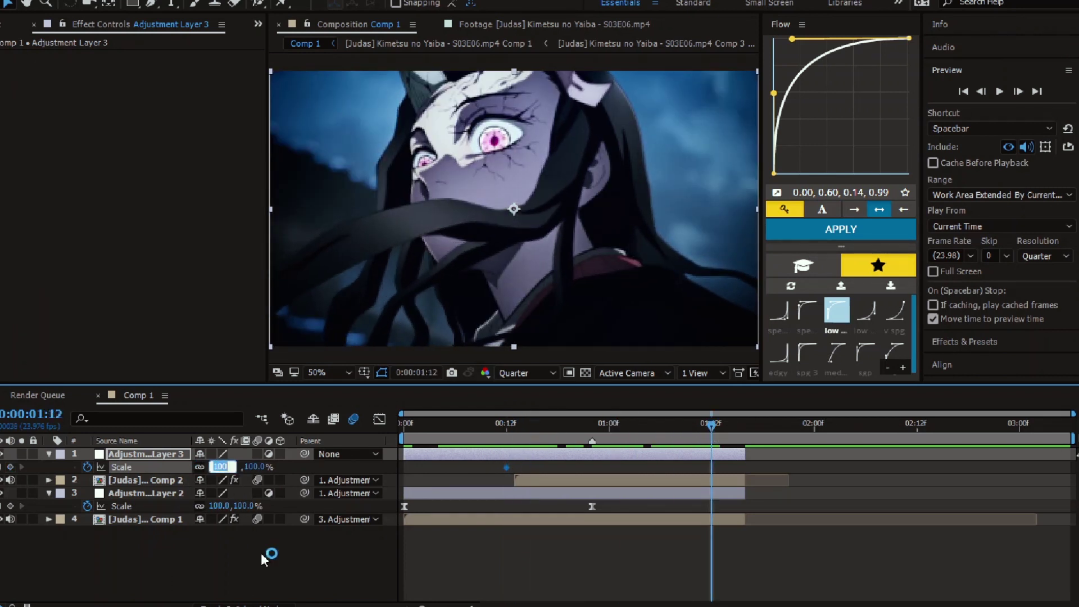
pyautogui.write('300')
pyautogui.press('Return')
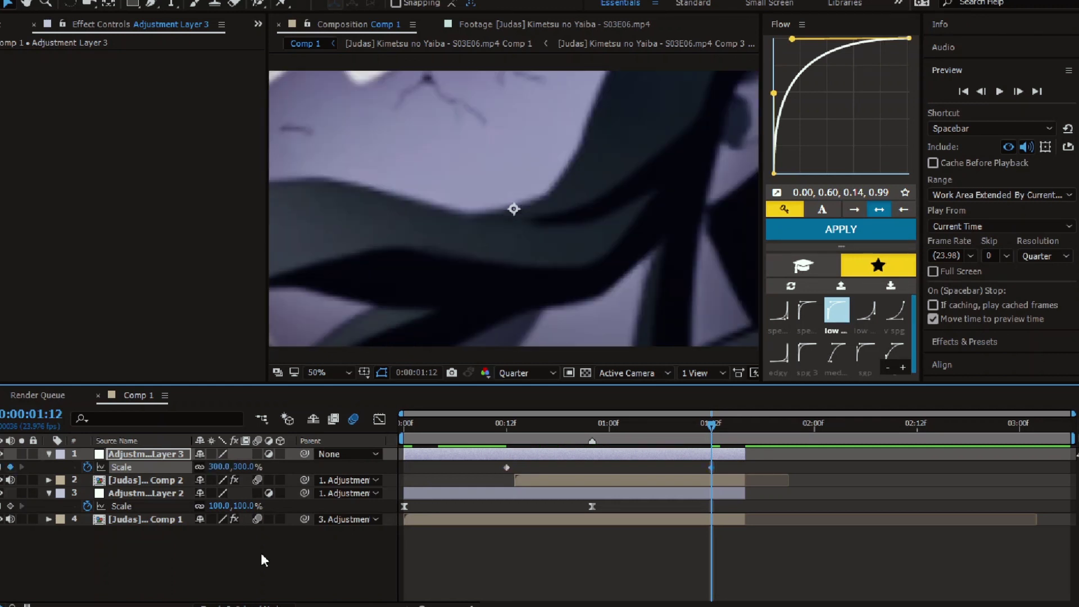
# Step: Apply Easy Ease to both of Adjustment Layer 3's Scale keyframes and show their speed graph
pyautogui.click(139, 469)
pyautogui.press('F9')
pyautogui.click(379, 420)
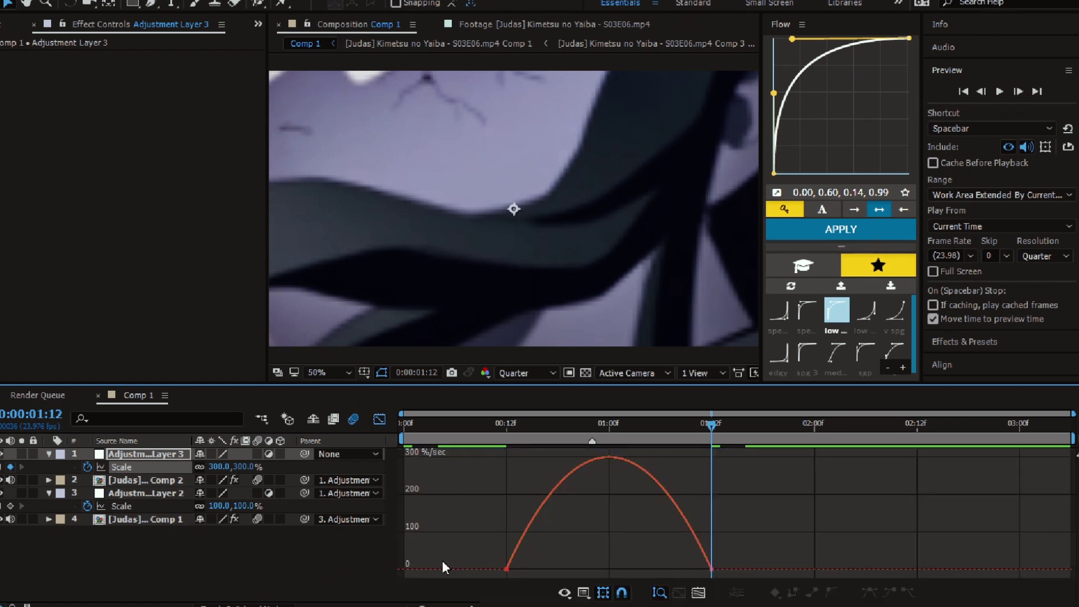
pyautogui.click(584, 593)
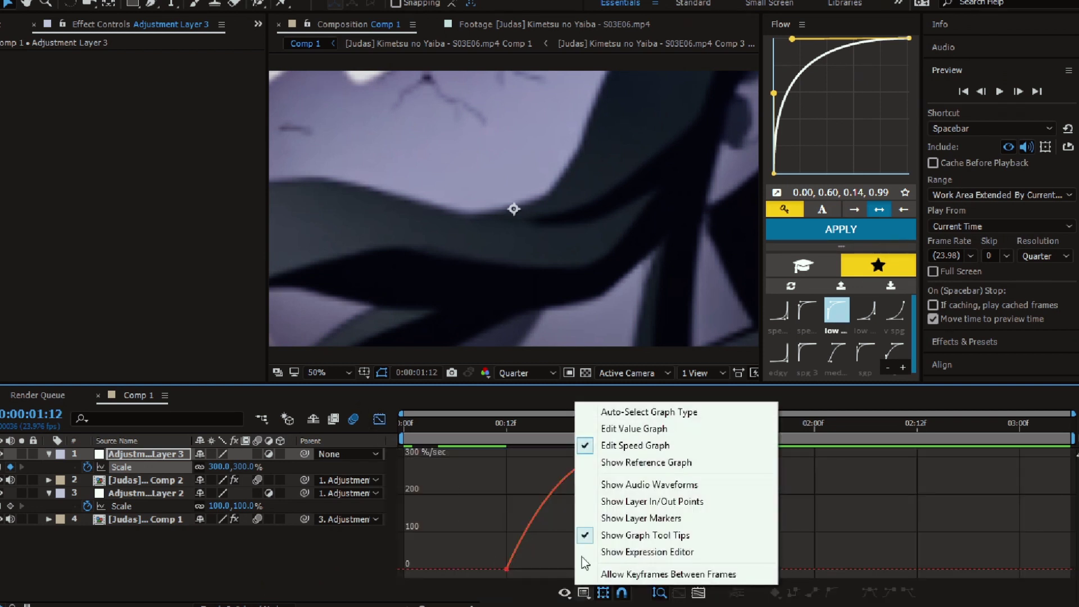
pyautogui.click(620, 446)
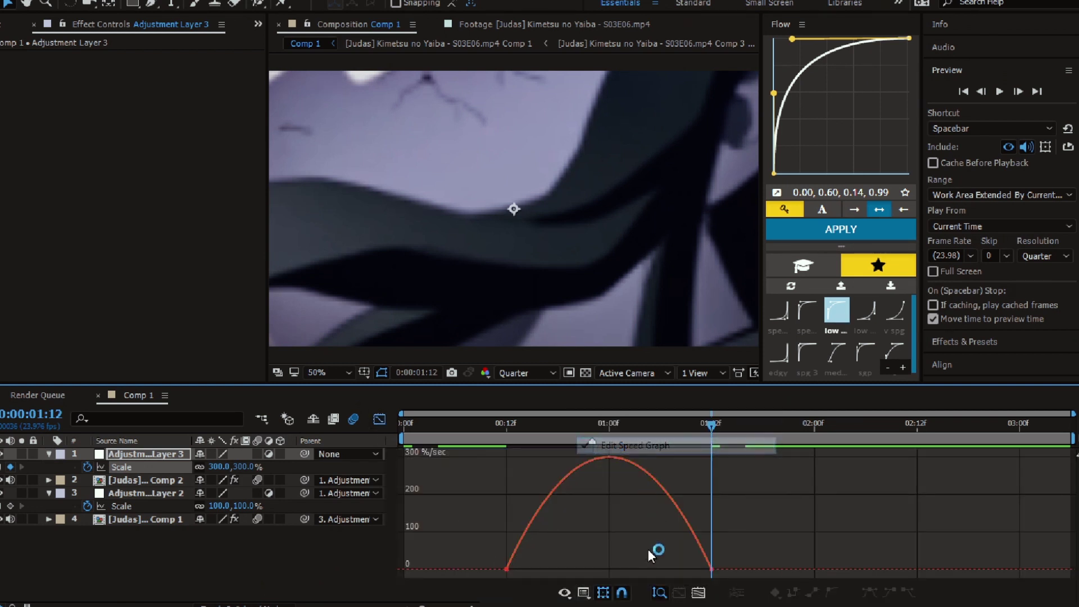
# Step: Lengthen both keyframe handles so the Scale speed curve peaks at the 0:00:00:22 marker, check the zoom, and leave the Graph Editor
pyautogui.click(711, 569)
pyautogui.moveTo(679, 570); pyautogui.dragTo(650, 568)
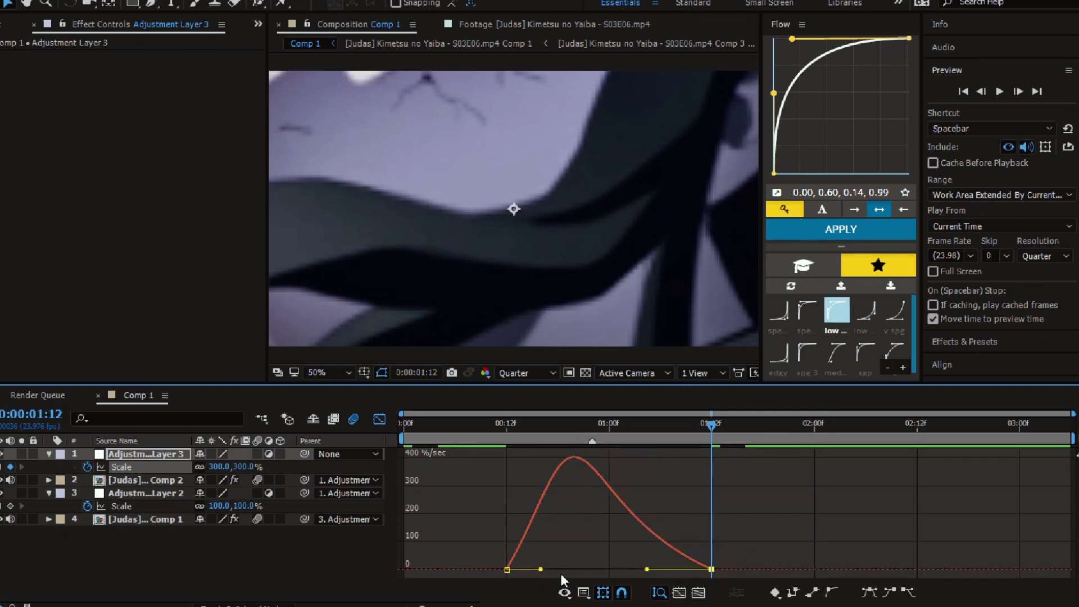
pyautogui.moveTo(539, 570); pyautogui.dragTo(553, 569)
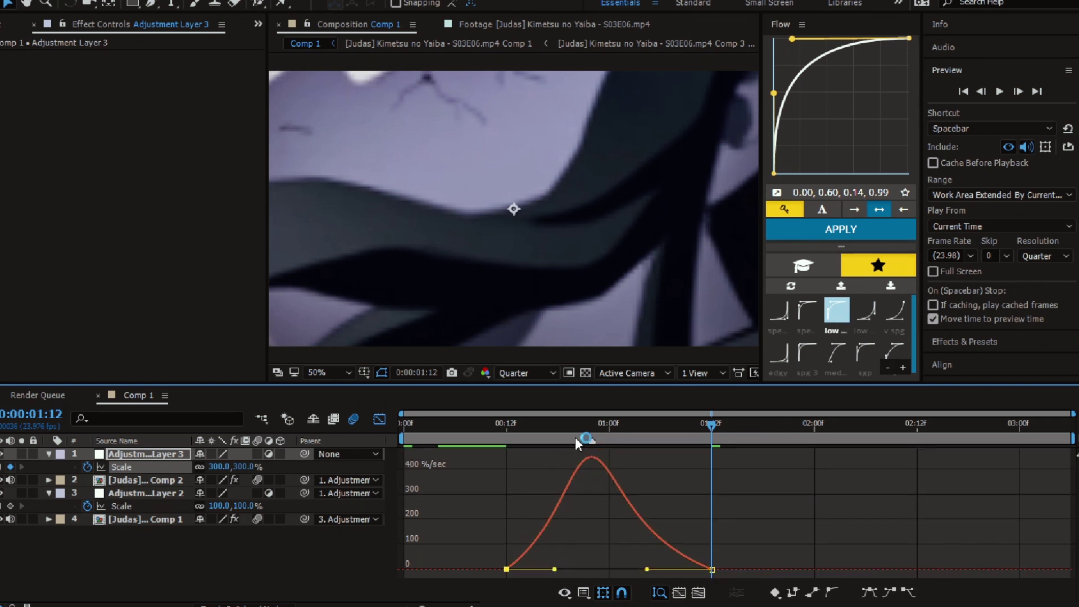
pyautogui.click(593, 438)
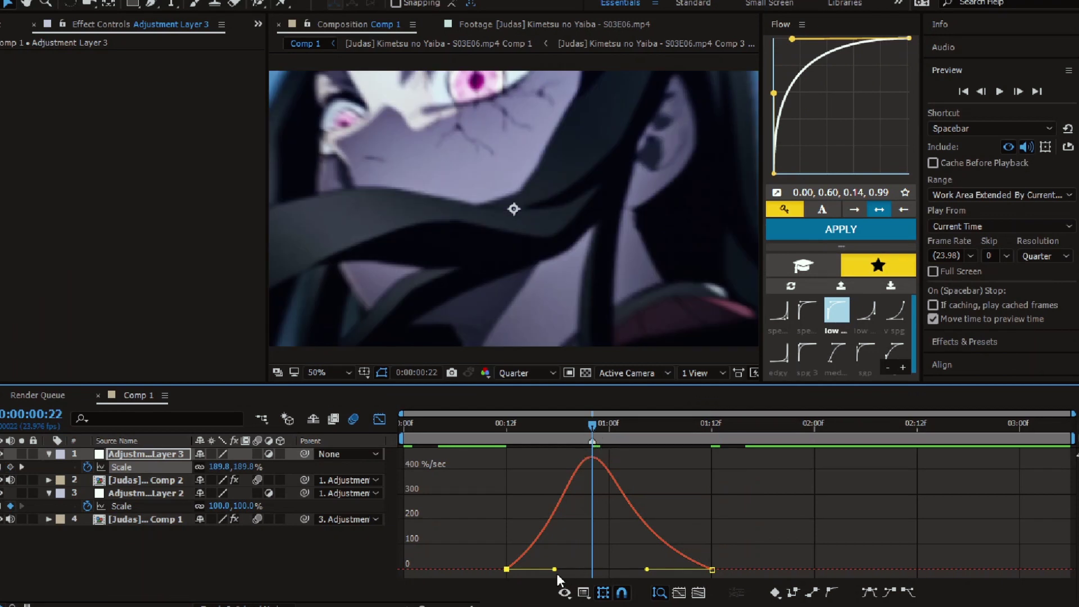
pyautogui.moveTo(554, 568); pyautogui.dragTo(556, 568)
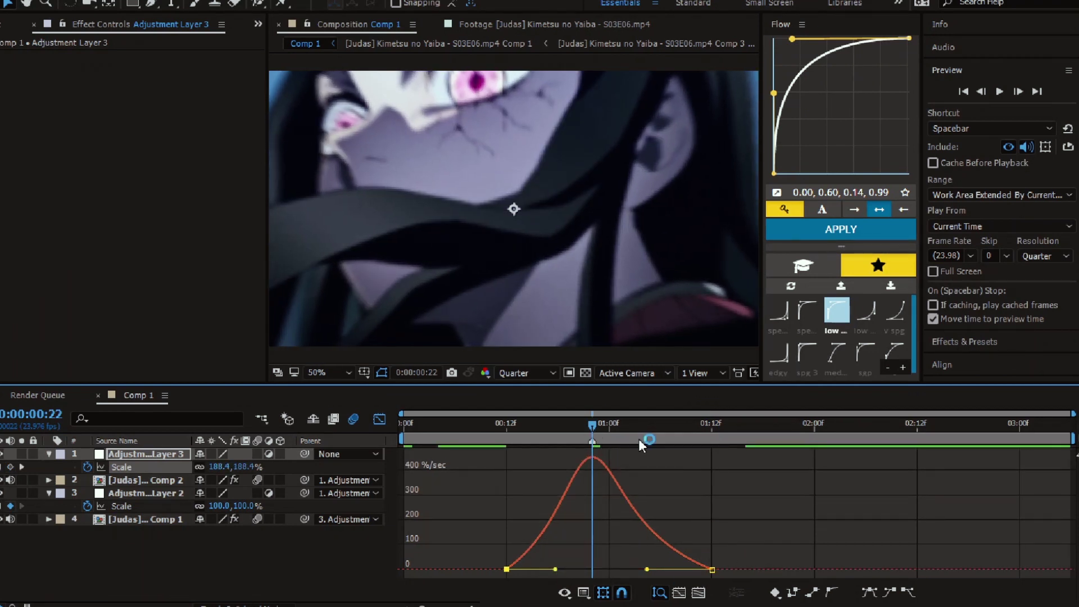
pyautogui.moveTo(578, 427); pyautogui.dragTo(609, 428)
pyautogui.click(481, 426)
pyautogui.click(380, 420)
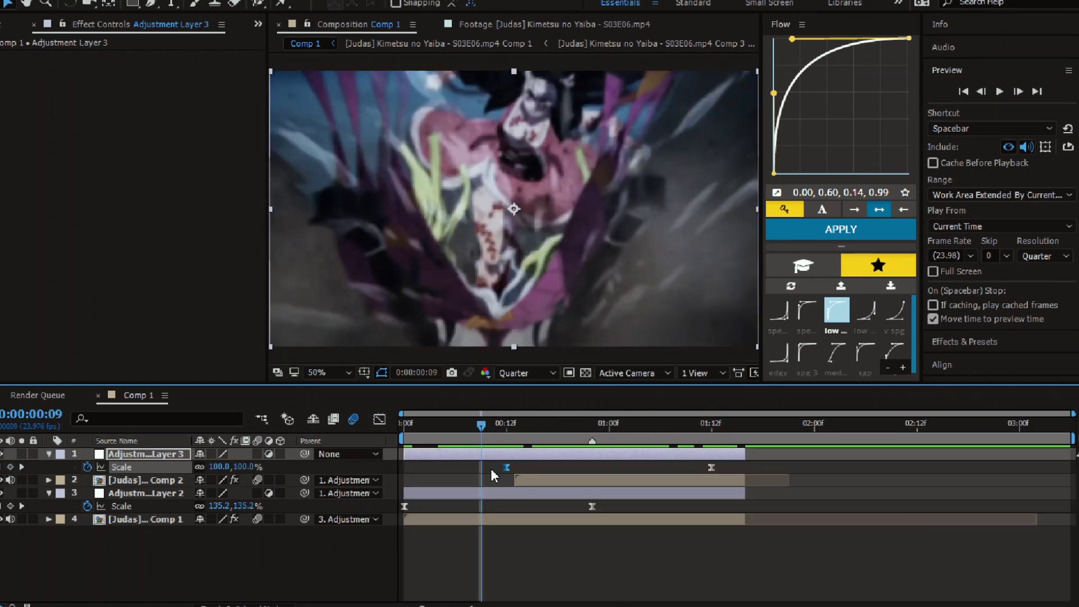
# Step: Reduce the Comp 2 clip layer's Scale to 34% at 0:00:01:12 so the full shot fits the frame
pyautogui.moveTo(482, 426); pyautogui.dragTo(707, 430)
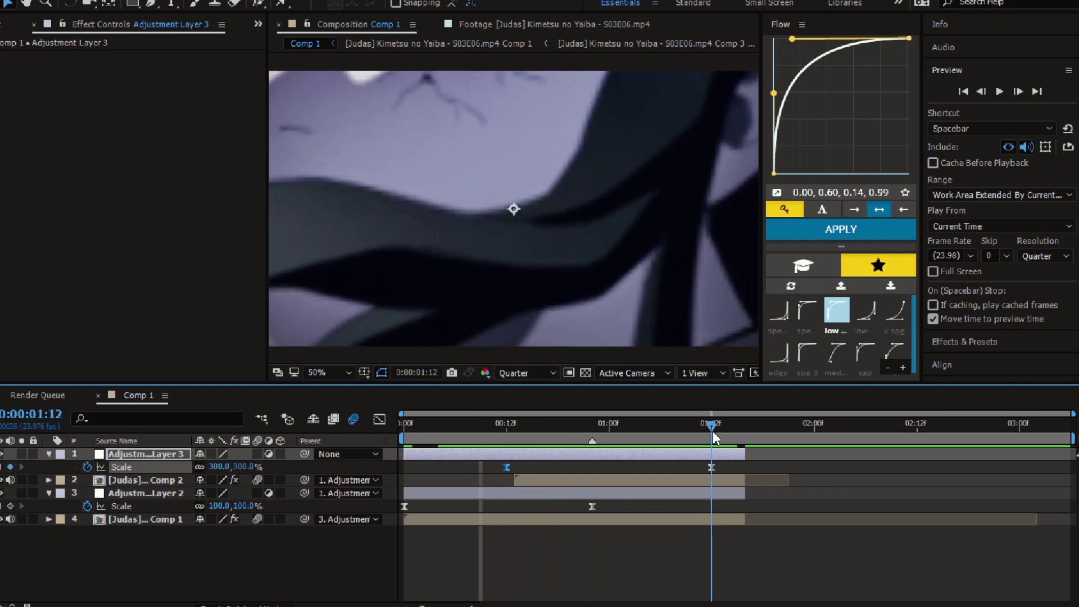
pyautogui.click(703, 482)
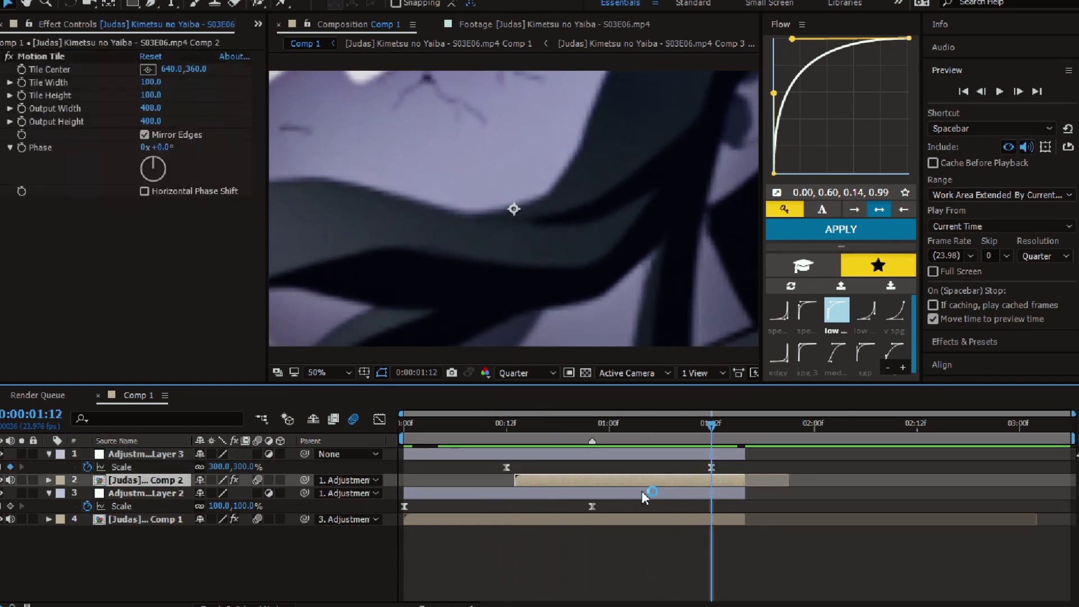
pyautogui.press('s')
pyautogui.moveTo(220, 498); pyautogui.dragTo(174, 502)
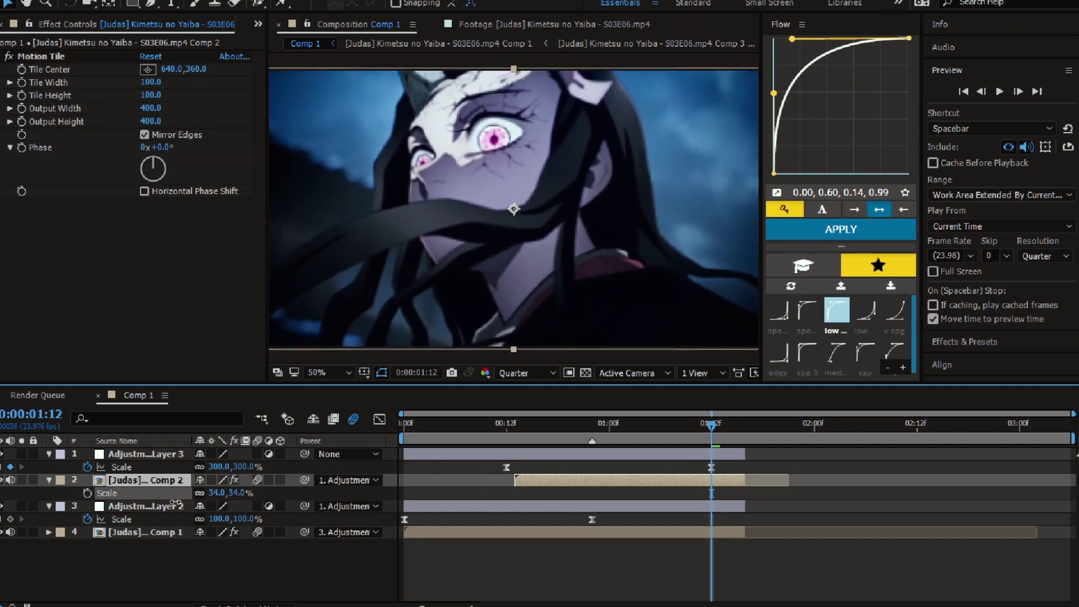
pyautogui.click(752, 579)
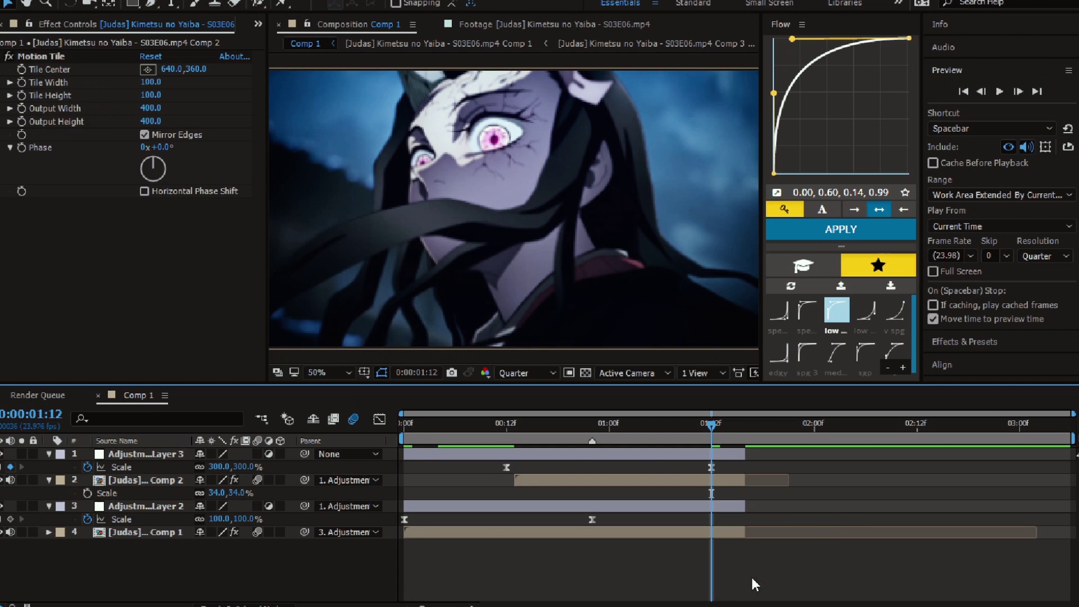
# Step: Add a new adjustment layer on top of the stack and parent Adjustment Layer 3 to it
pyautogui.moveTo(495, 435); pyautogui.dragTo(514, 460)
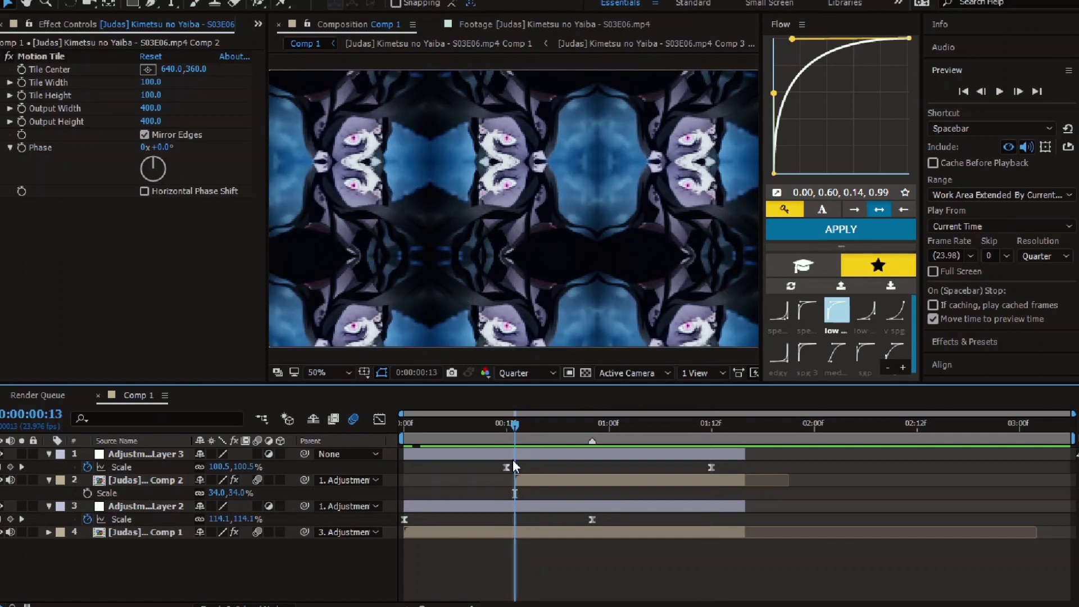
pyautogui.click(513, 456)
pyautogui.rightClick(252, 576)
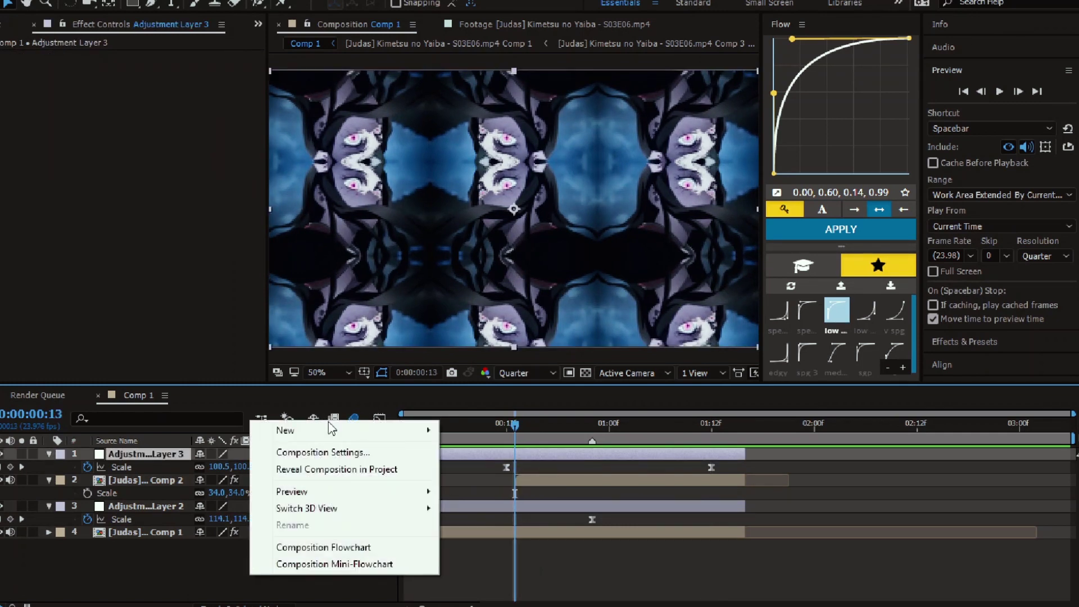
pyautogui.moveTo(331, 430)
pyautogui.click(486, 554)
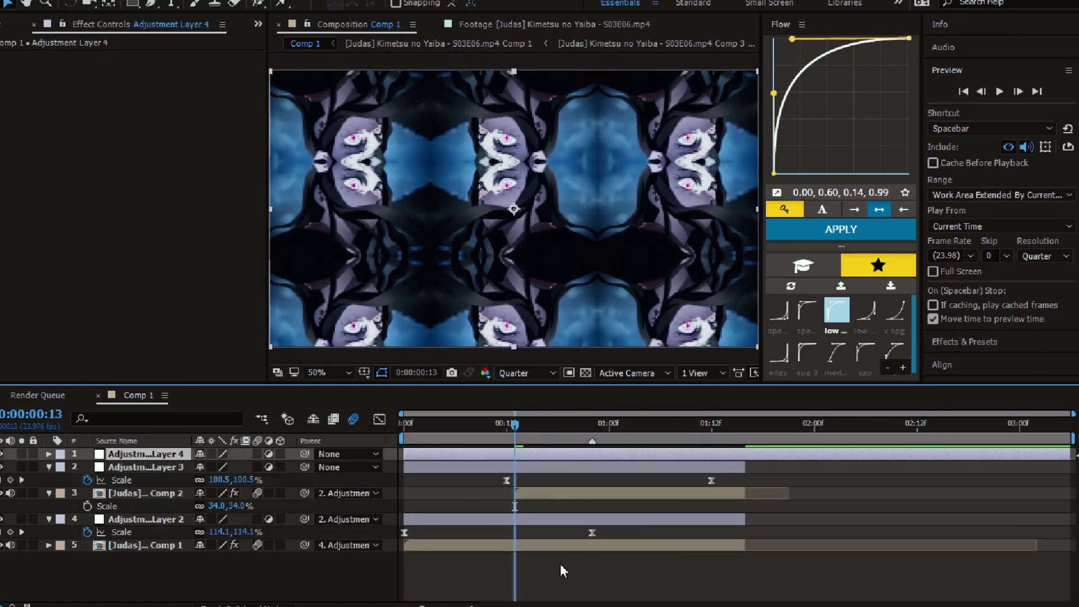
pyautogui.click(171, 467)
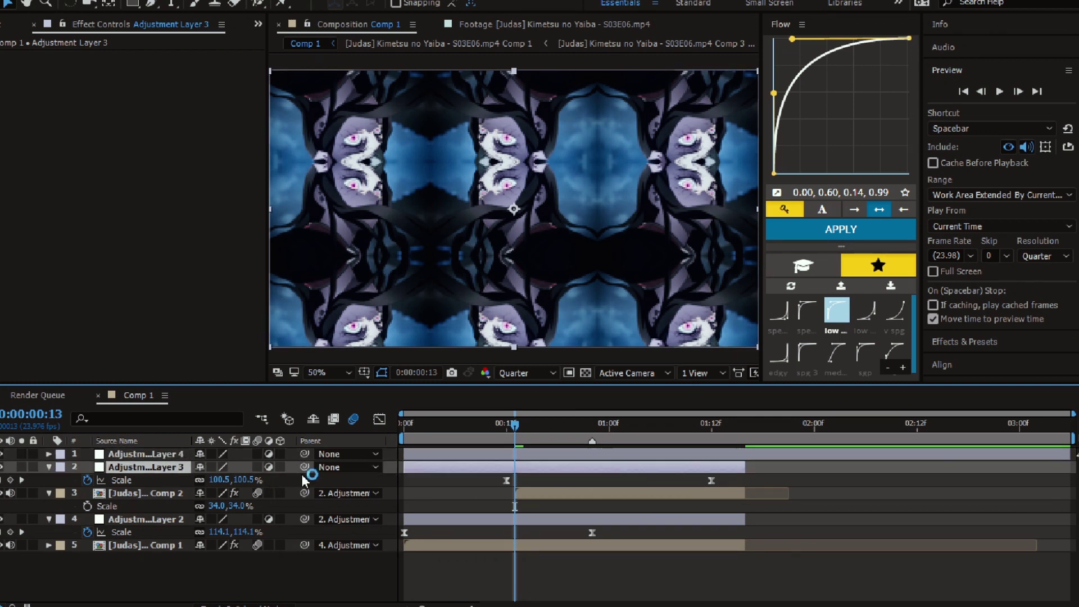
pyautogui.moveTo(304, 467); pyautogui.dragTo(168, 462)
# Step: Split Adjustment Layer 4 at 0:00:01:16 and delete the part after it
pyautogui.moveTo(534, 429); pyautogui.dragTo(591, 431)
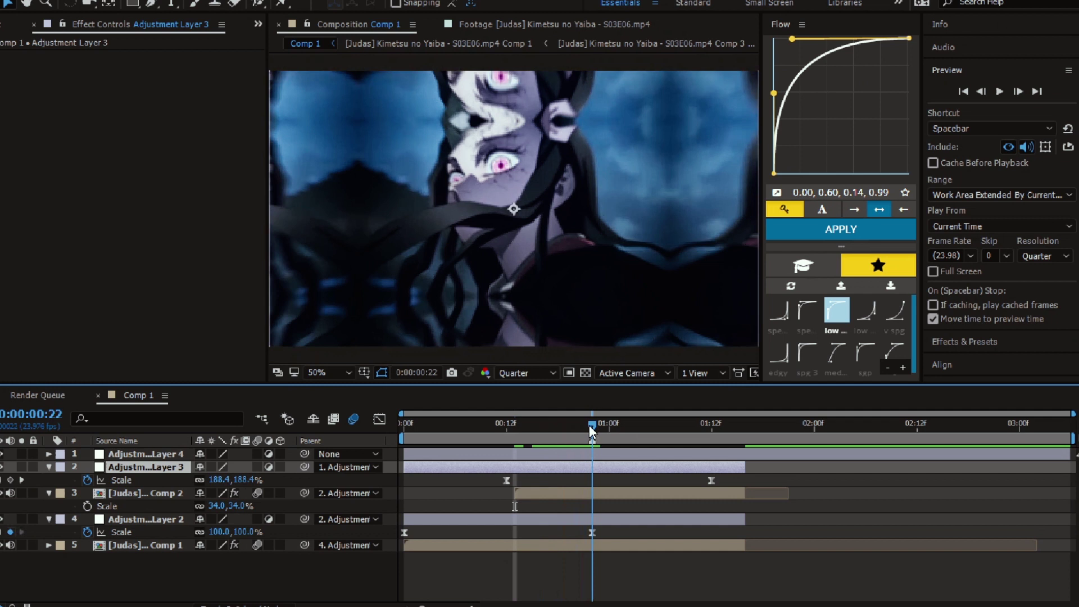
pyautogui.press('pageup')
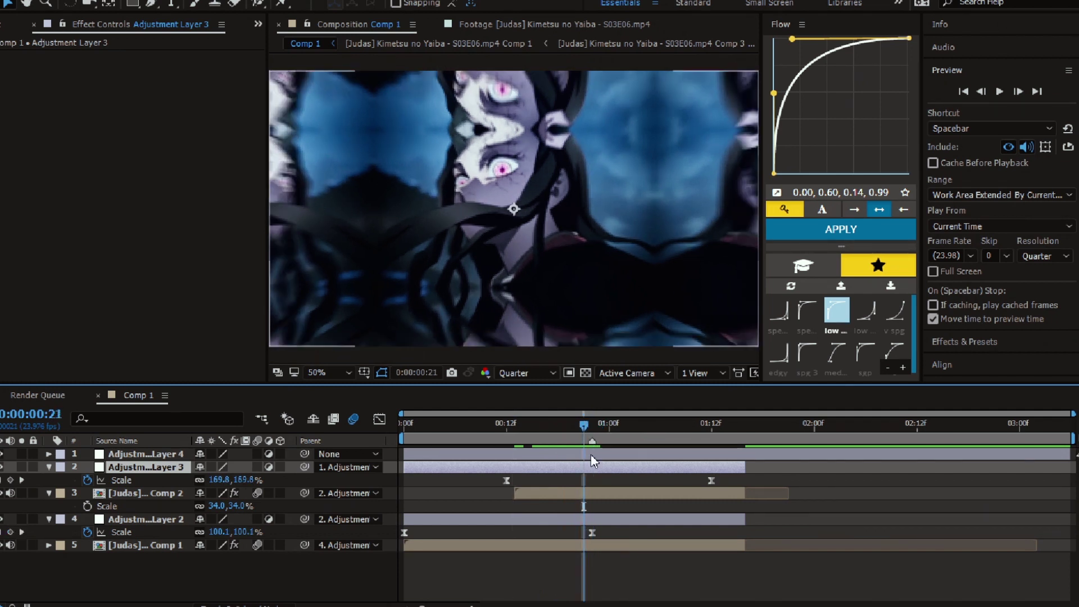
pyautogui.click(593, 455)
pyautogui.moveTo(733, 430); pyautogui.dragTo(746, 435)
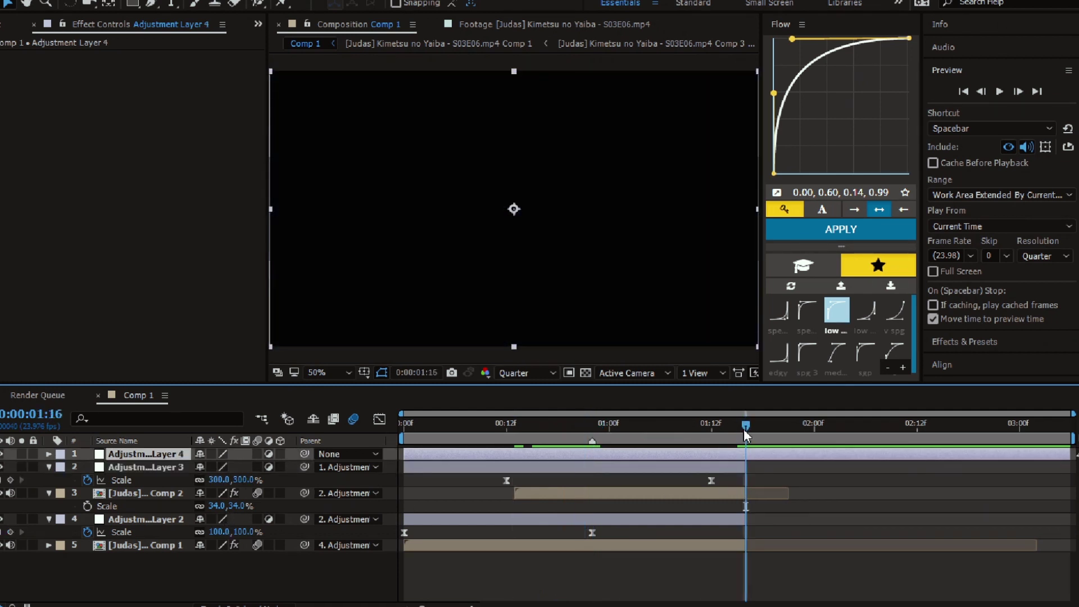
pyautogui.hotkey('ctrl', 'shift', 'd')
pyautogui.press('Delete')
# Step: Set a 100% Scale keyframe on Adjustment Layer 4 at 0:00:00:21, one frame before the marker
pyautogui.moveTo(591, 431); pyautogui.dragTo(593, 431)
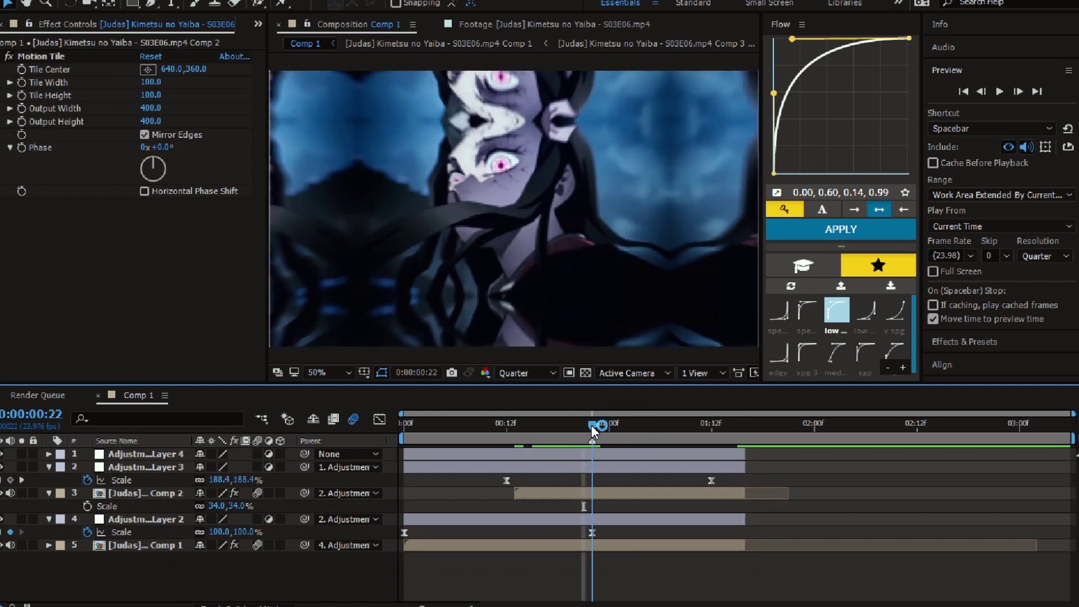
pyautogui.press('pageup')
pyautogui.click(595, 455)
pyautogui.press('s')
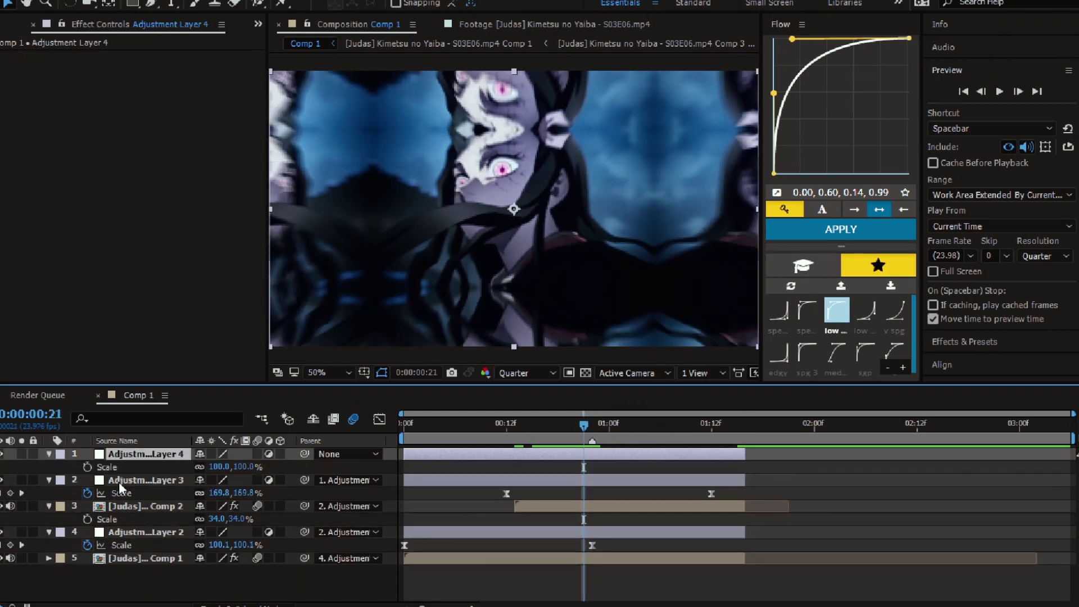
pyautogui.click(87, 467)
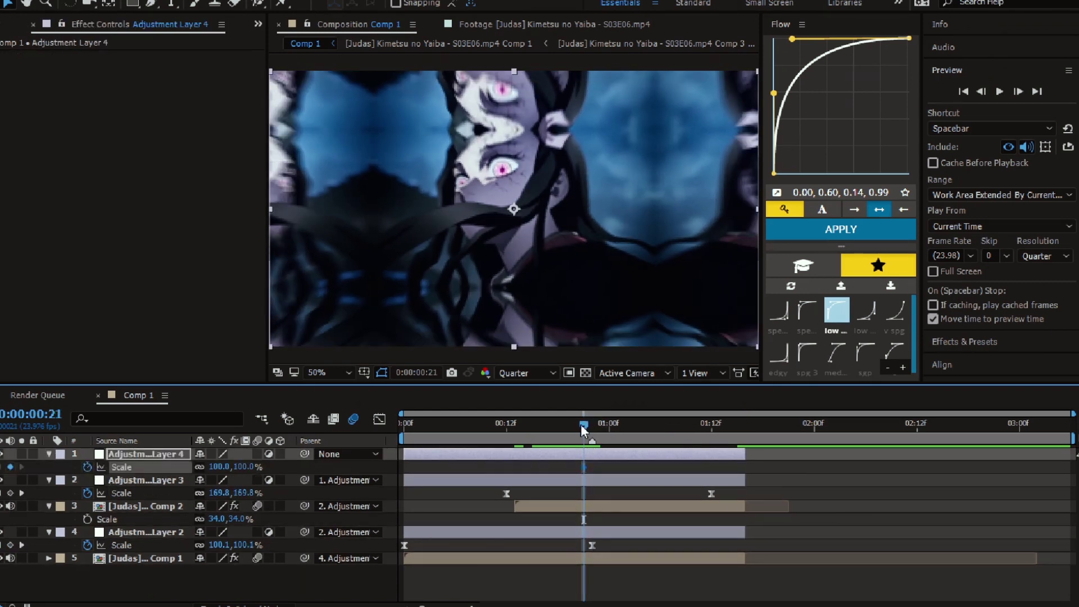
# Step: Set Adjustment Layer 4's Scale to 20% at 0:00:01:16
pyautogui.moveTo(583, 431); pyautogui.dragTo(746, 431)
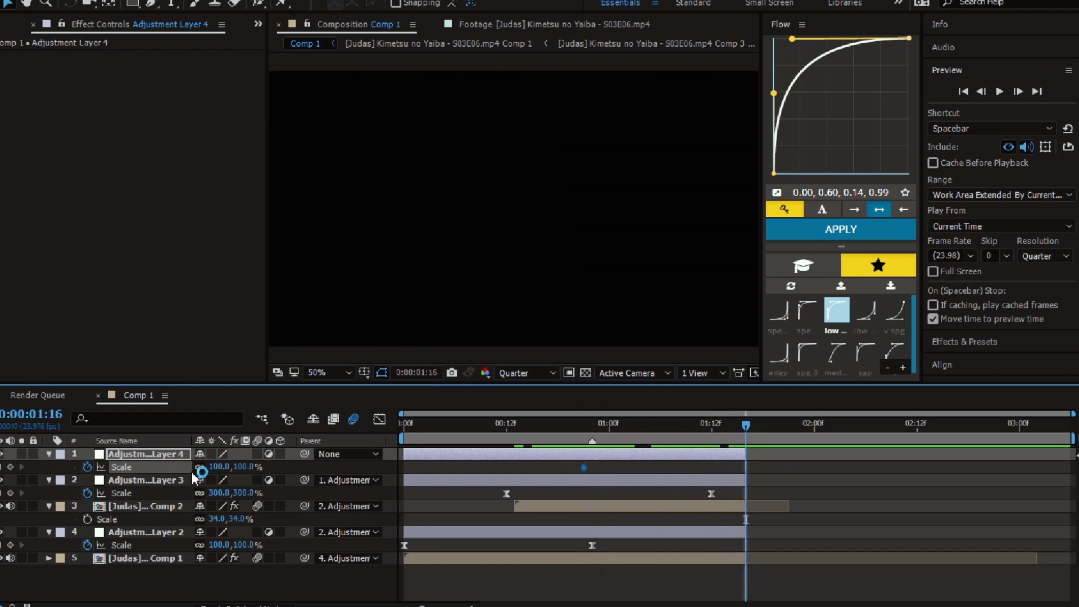
pyautogui.click(221, 467)
pyautogui.write('20')
pyautogui.press('Return')
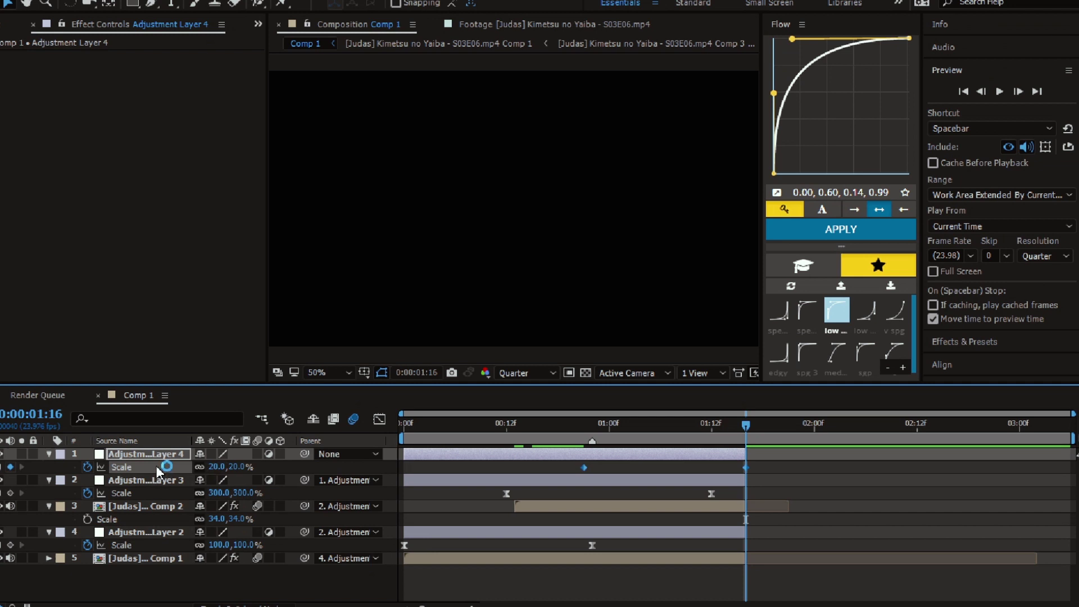
# Step: Apply Easy Ease to Adjustment Layer 4's Scale keyframes and display their value graph
pyautogui.press('F9')
pyautogui.click(584, 426)
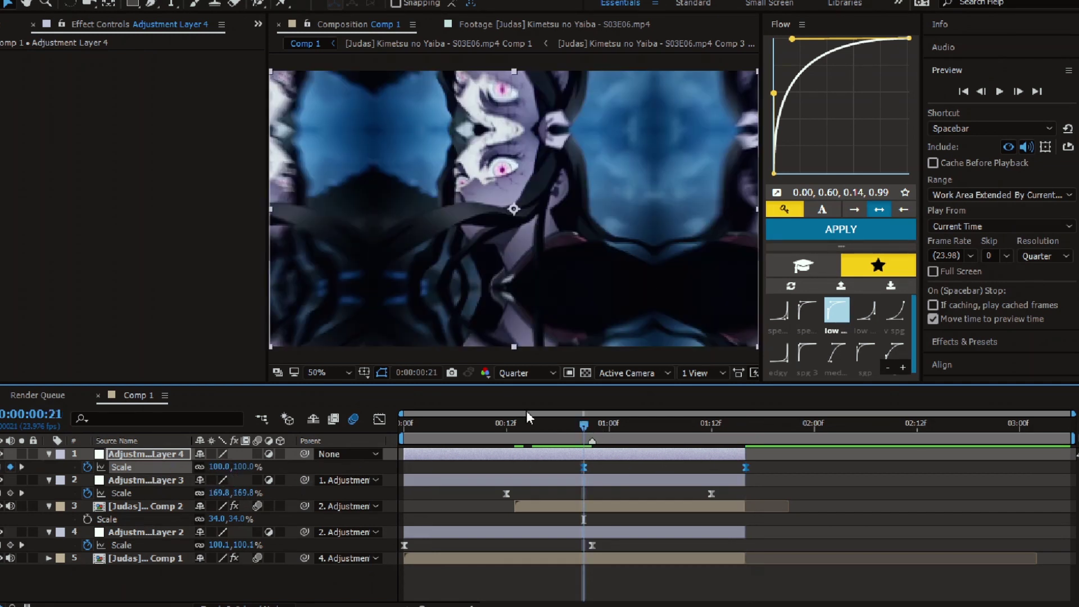
pyautogui.click(380, 421)
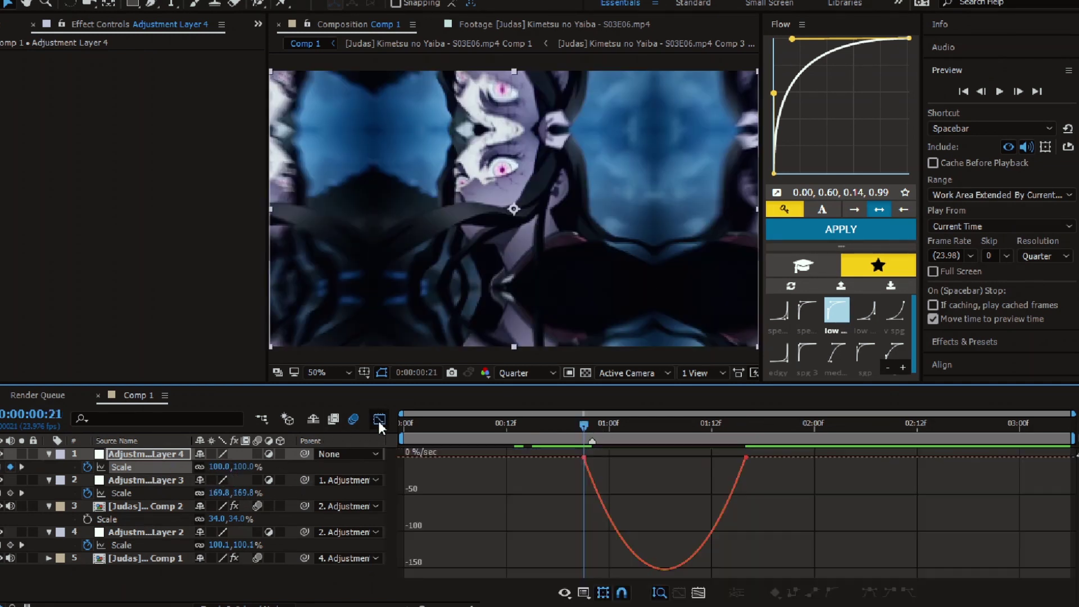
pyautogui.click(584, 595)
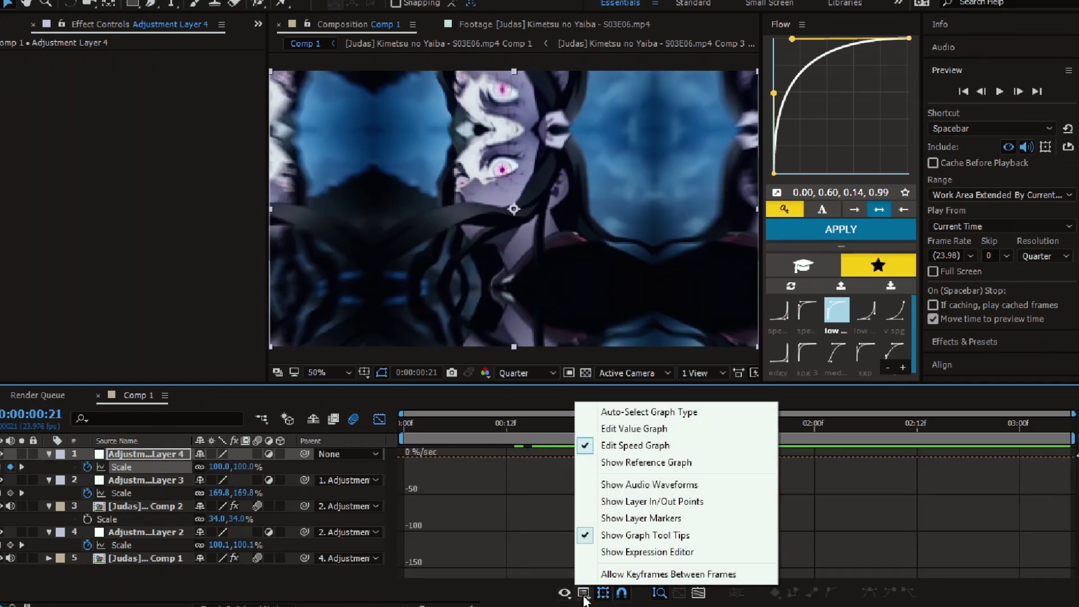
pyautogui.click(619, 432)
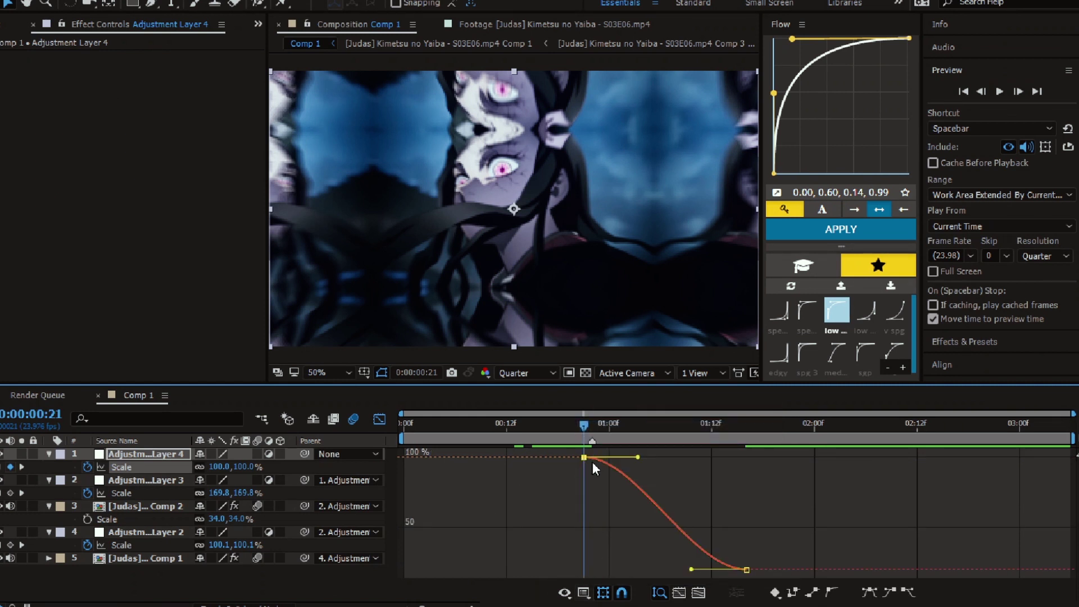
# Step: Arch Adjustment Layer 4's Scale curve by raising the first keyframe's handle to about 300% and collapsing the last keyframe's handle
pyautogui.moveTo(638, 457); pyautogui.dragTo(712, 504)
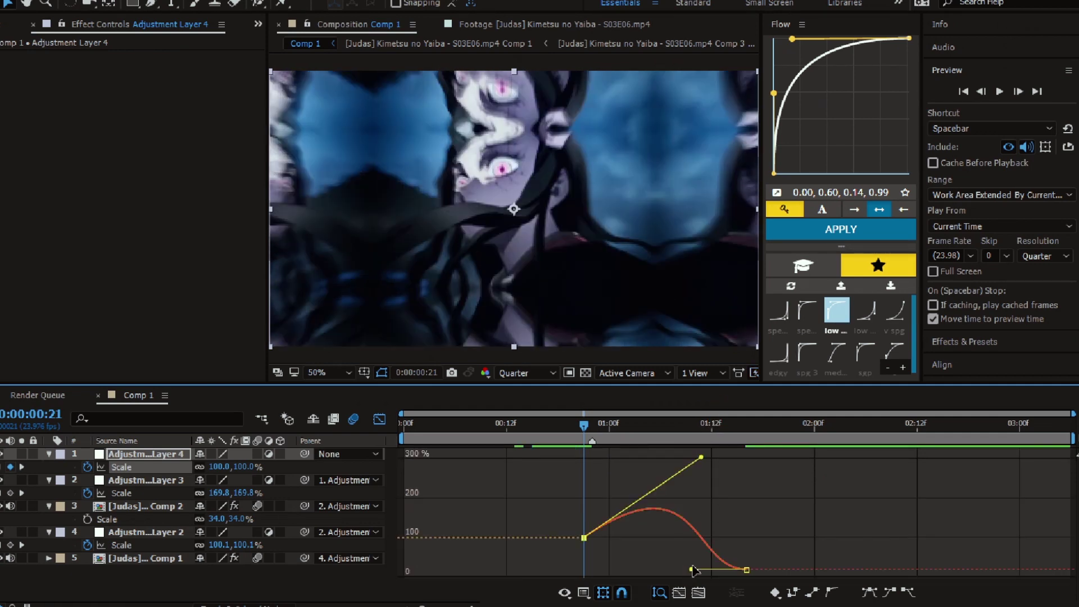
pyautogui.moveTo(693, 569); pyautogui.dragTo(766, 570)
pyautogui.click(527, 422)
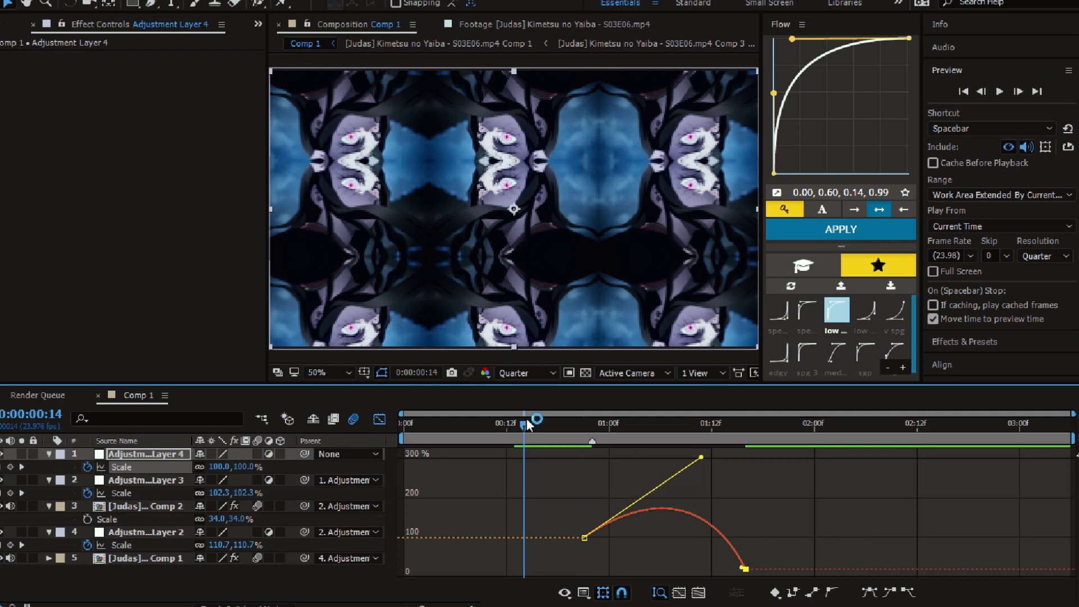
pyautogui.moveTo(527, 423); pyautogui.dragTo(701, 428)
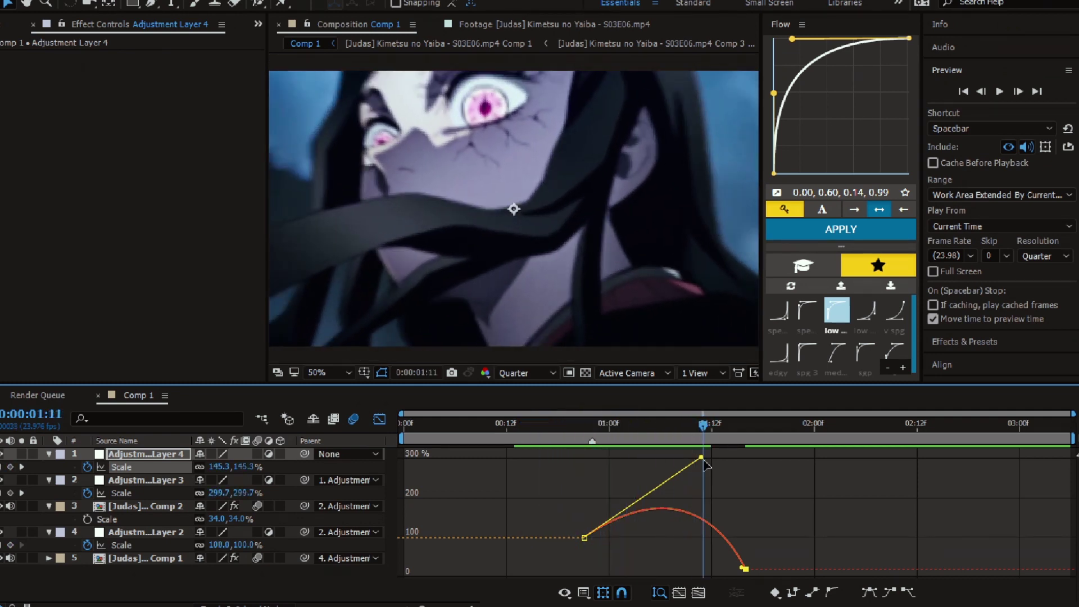
pyautogui.click(702, 458)
pyautogui.click(584, 512)
pyautogui.moveTo(701, 458); pyautogui.dragTo(463, 464)
pyautogui.click(379, 419)
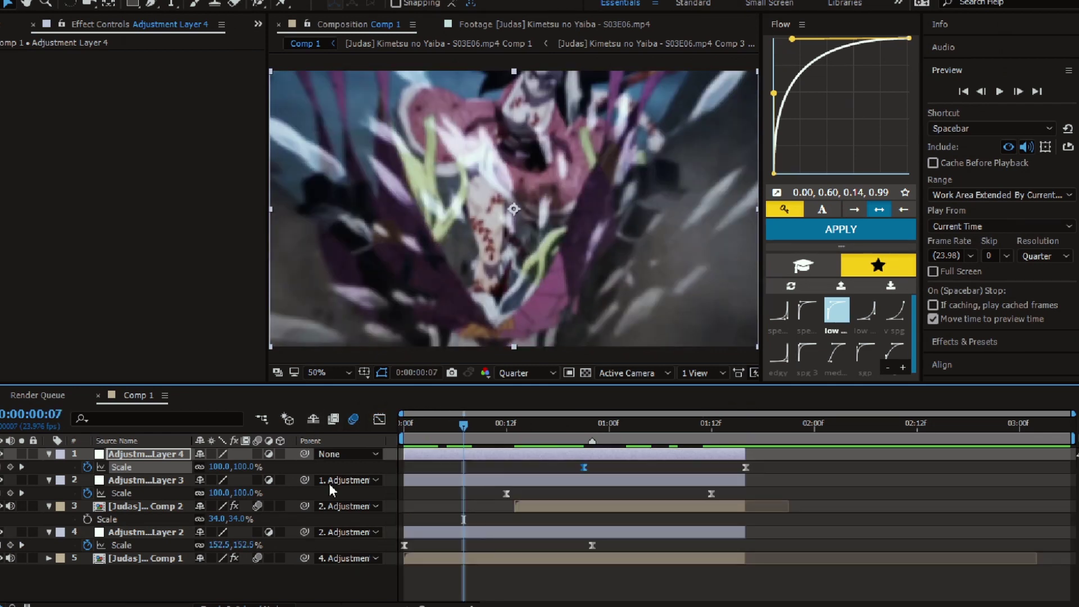
pyautogui.click(567, 590)
# Step: Keyframe Comp 2's Opacity from 0% at 0:00:00:13 to 100% at 0:00:01:12, with both keyframes eased
pyautogui.click(514, 426)
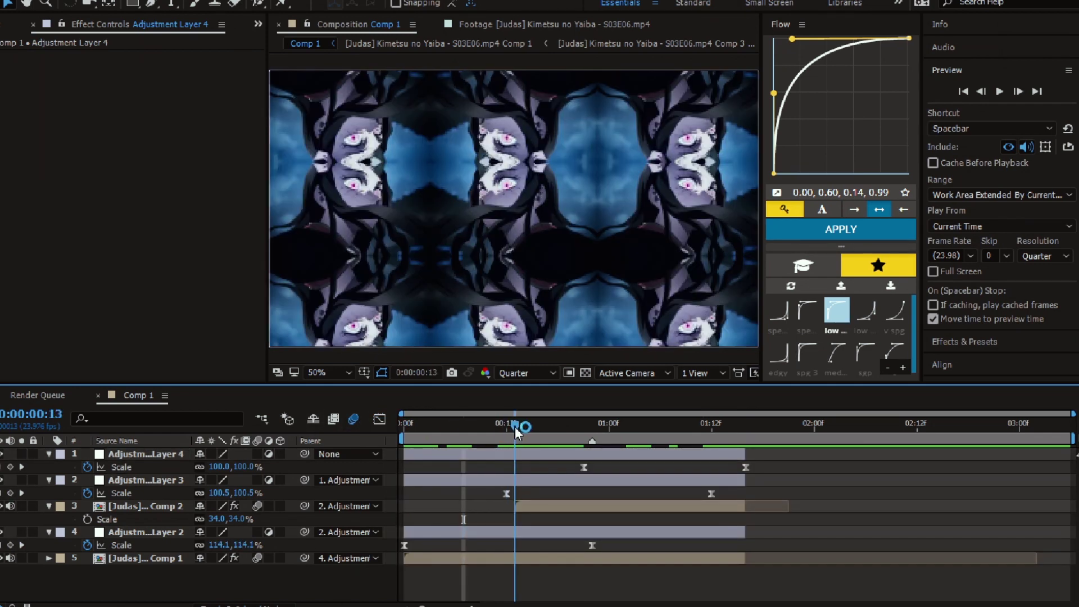
pyautogui.click(524, 507)
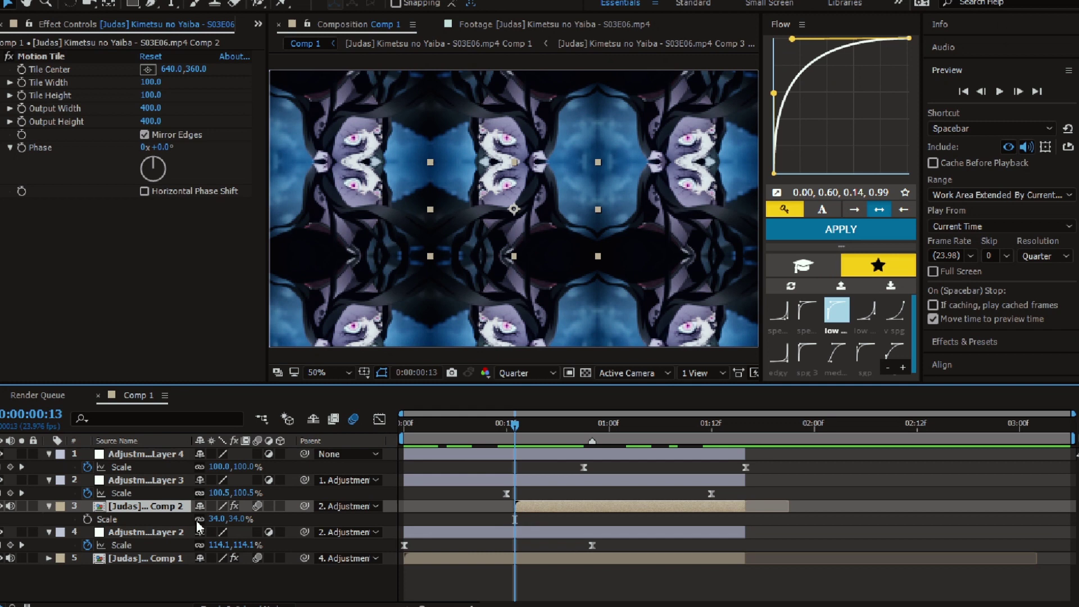
pyautogui.click(87, 519)
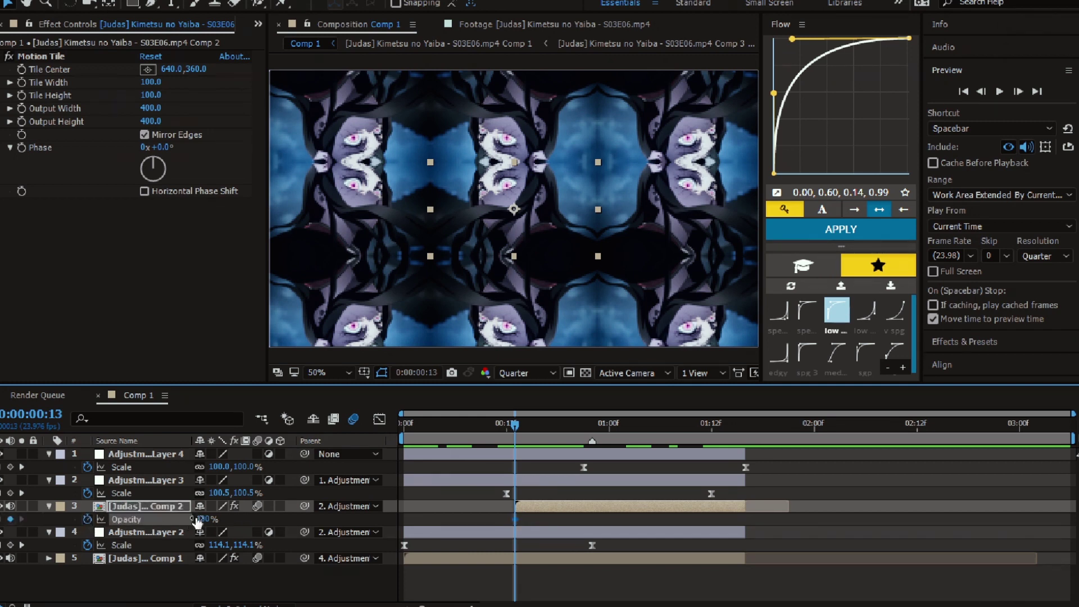
pyautogui.moveTo(197, 521); pyautogui.dragTo(130, 523)
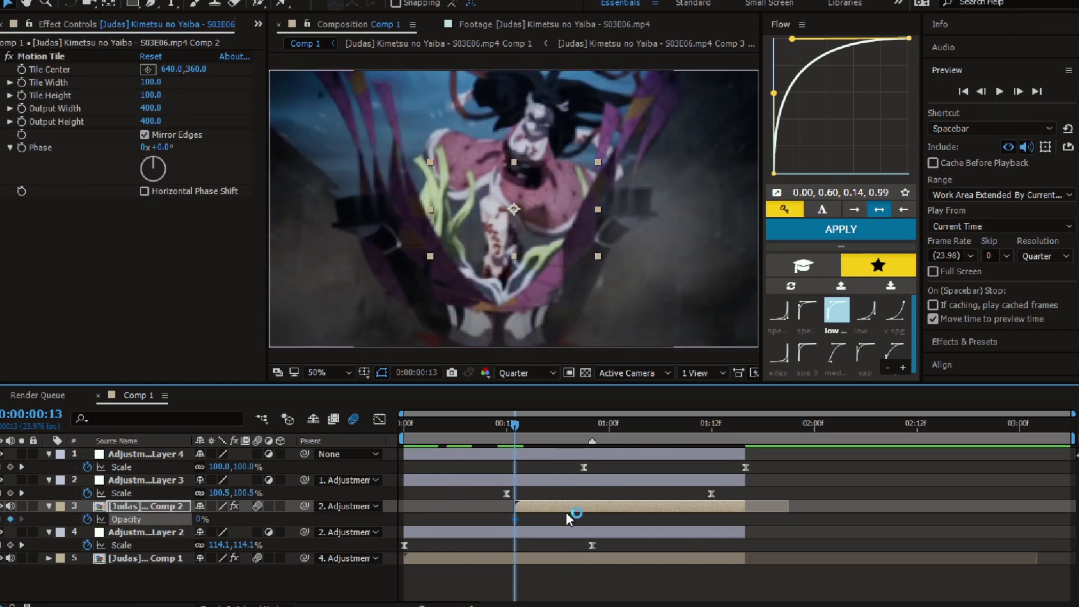
pyautogui.moveTo(518, 433); pyautogui.dragTo(710, 438)
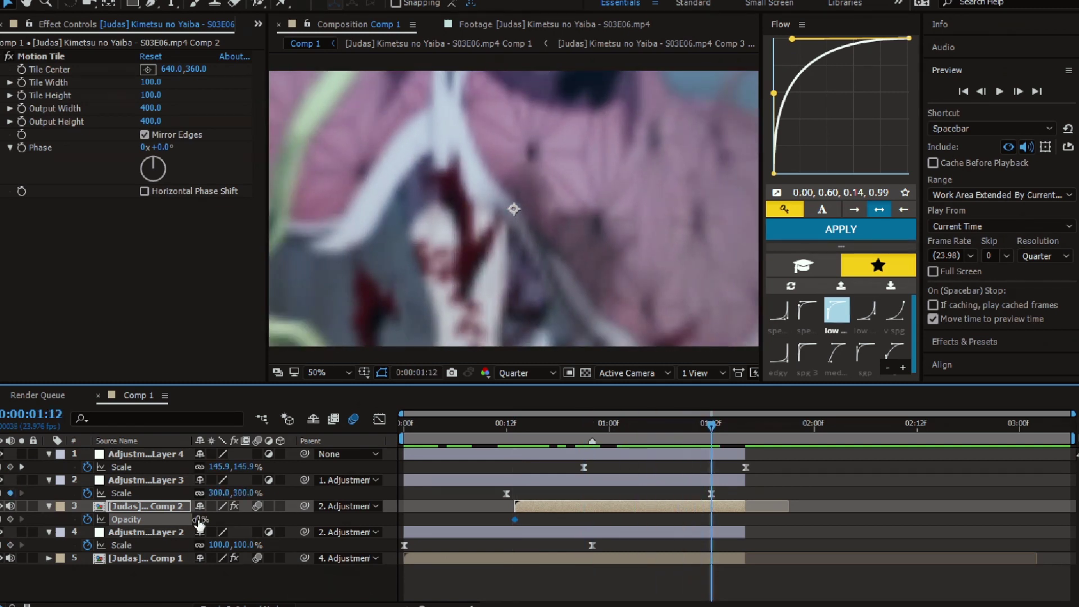
pyautogui.moveTo(202, 520); pyautogui.dragTo(410, 517)
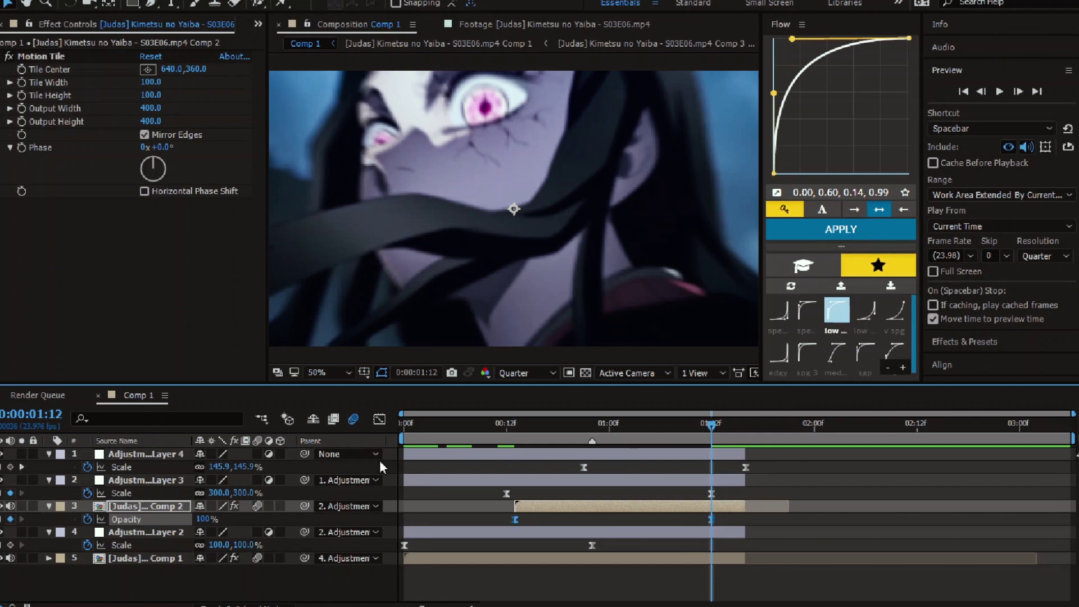
# Step: Display the speed graph of Comp 2's Opacity and select its keyframes, with the current time at 0:00:00:22
pyautogui.click(379, 419)
pyautogui.click(591, 428)
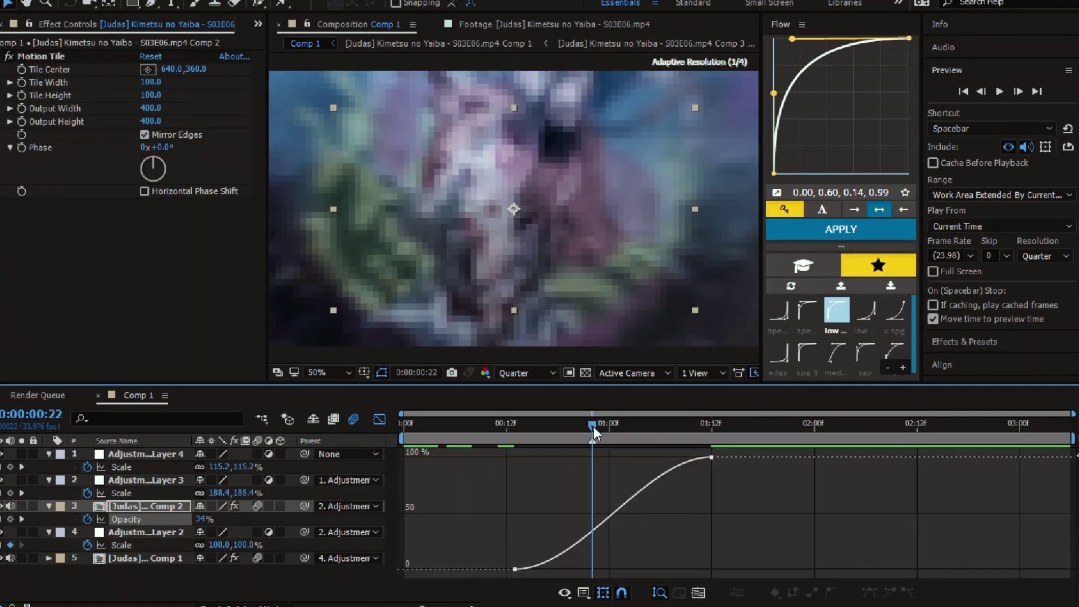
pyautogui.click(565, 593)
pyautogui.click(635, 445)
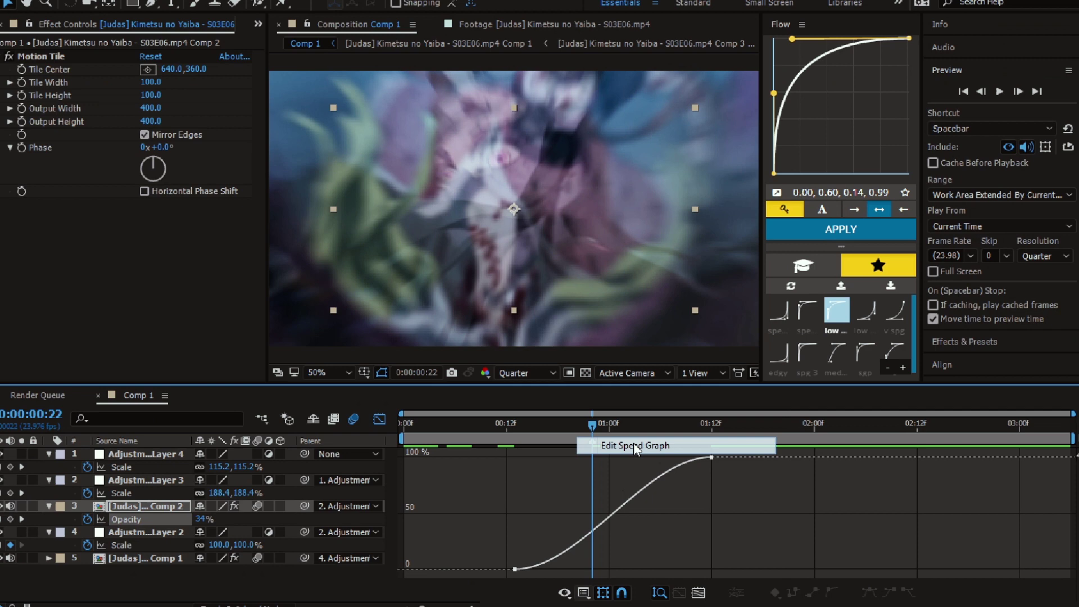
pyautogui.click(711, 569)
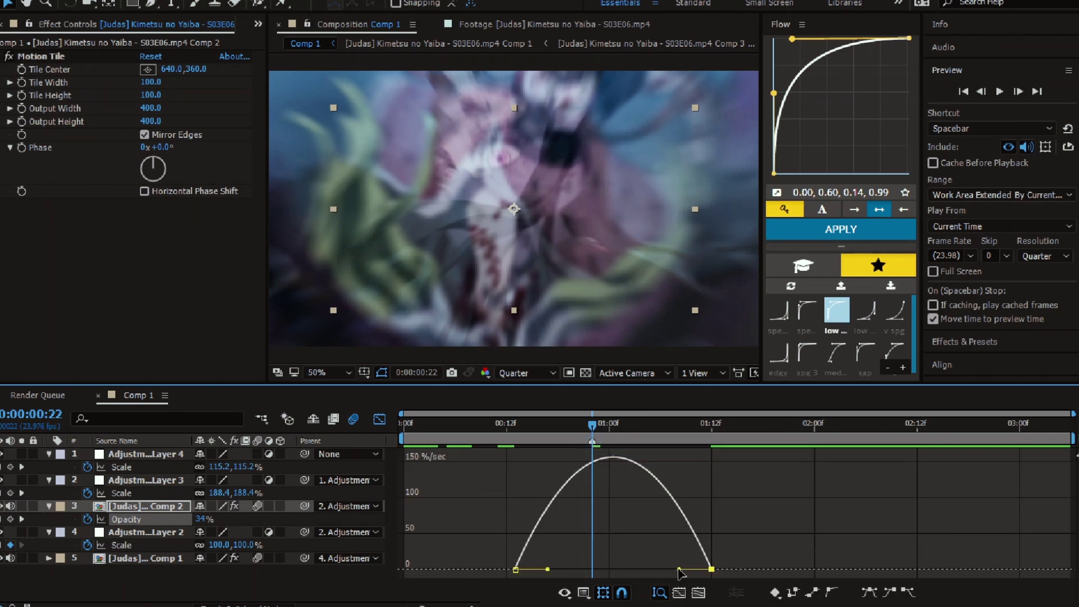
# Step: Pull both Opacity keyframe handles inward so the speed curve forms a narrow peak near the marker, and return to the layer bars
pyautogui.moveTo(679, 569); pyautogui.dragTo(654, 569)
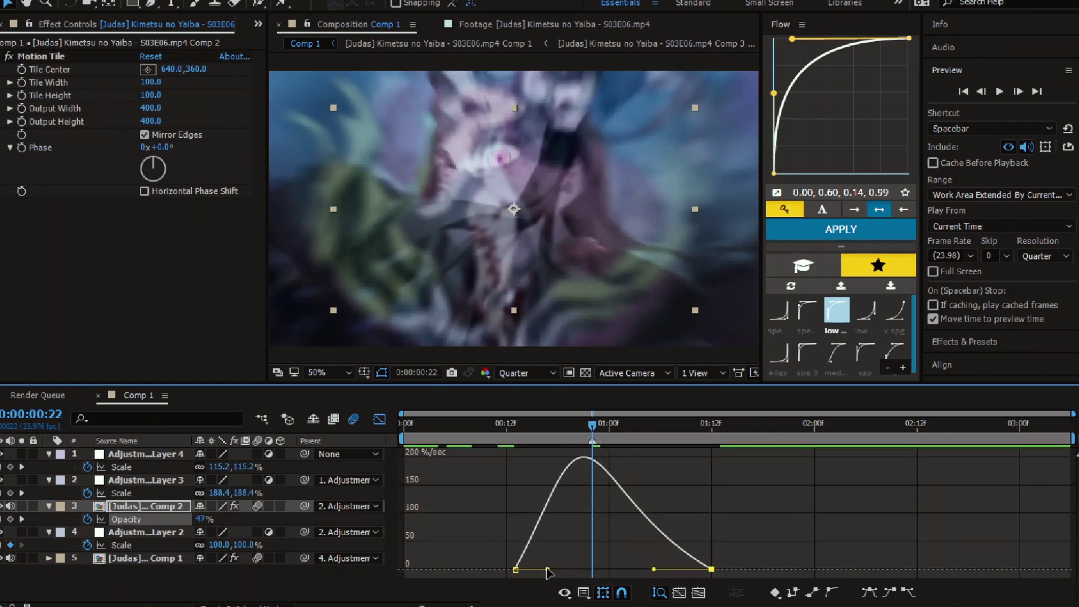
pyautogui.moveTo(546, 570); pyautogui.dragTo(558, 569)
pyautogui.moveTo(652, 569); pyautogui.dragTo(640, 569)
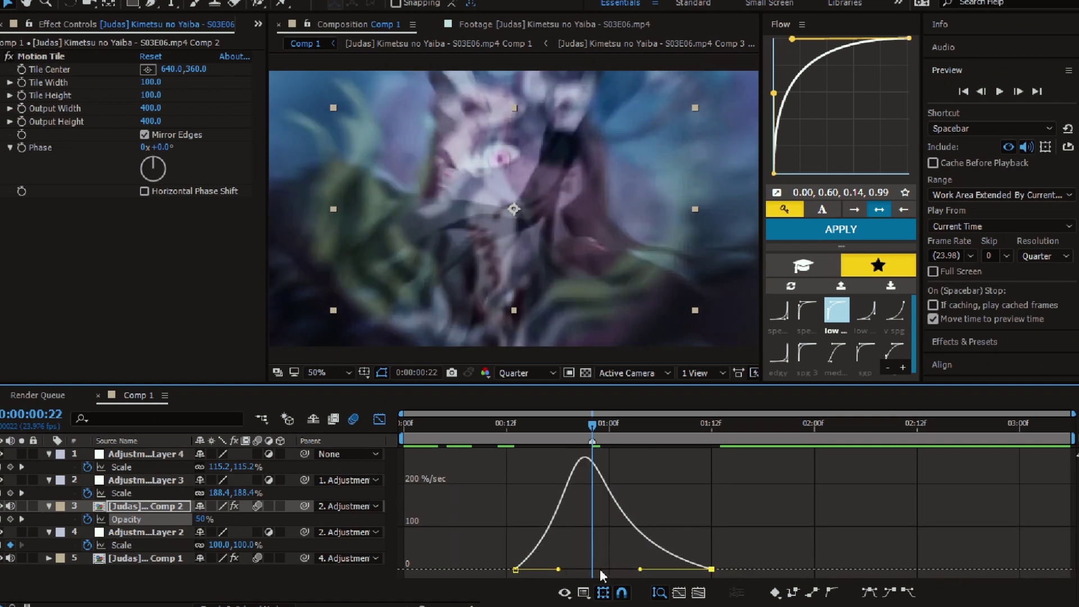
pyautogui.moveTo(562, 572); pyautogui.dragTo(564, 569)
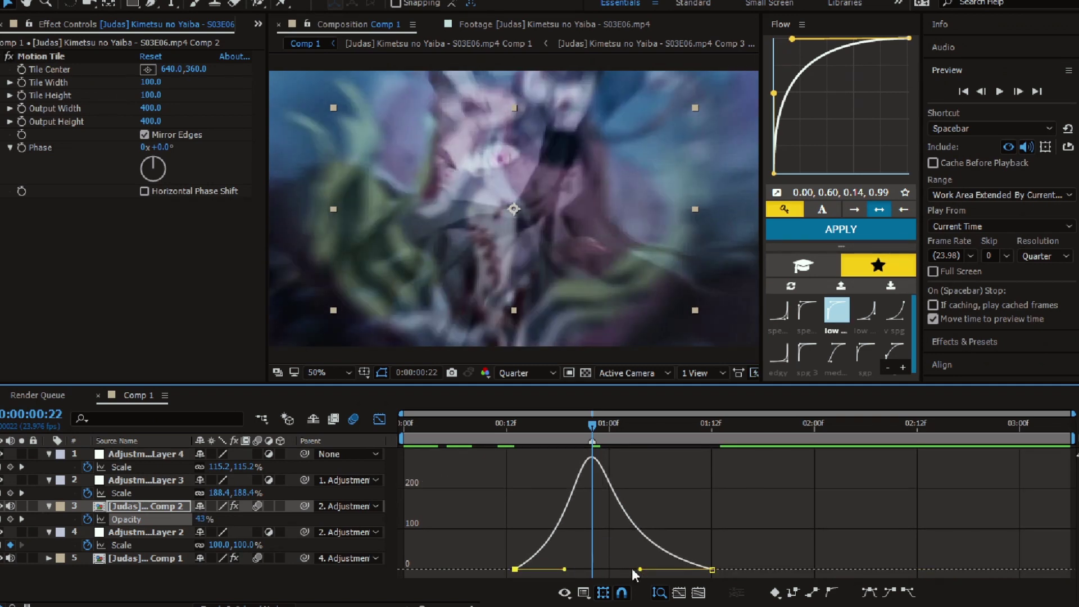
pyautogui.moveTo(641, 569); pyautogui.dragTo(643, 570)
pyautogui.moveTo(528, 430); pyautogui.dragTo(652, 436)
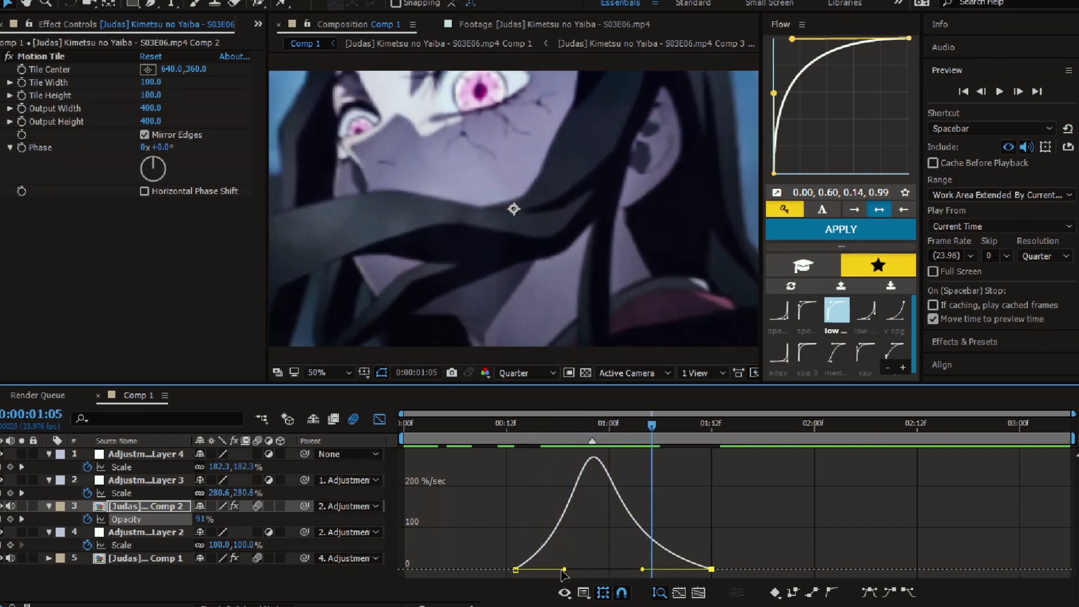
pyautogui.moveTo(563, 570); pyautogui.dragTo(559, 569)
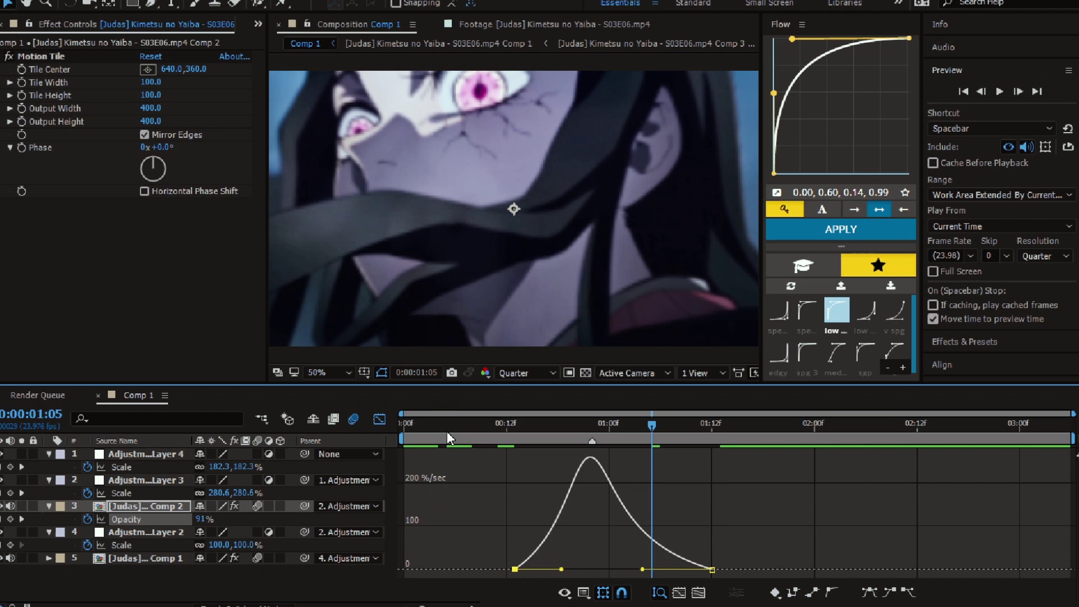
pyautogui.moveTo(448, 437); pyautogui.dragTo(392, 467)
pyautogui.click(380, 423)
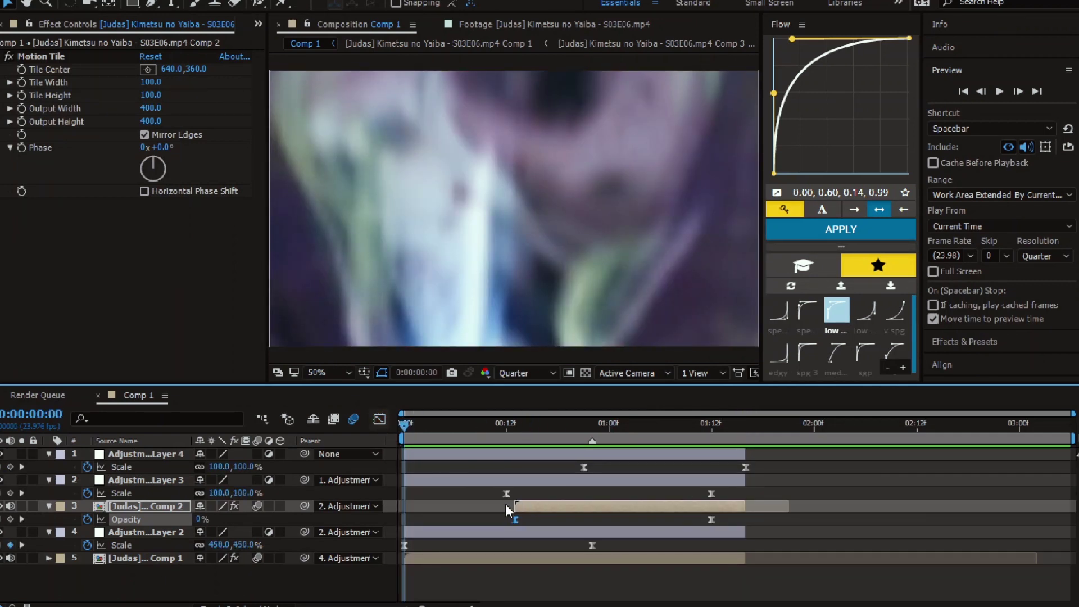
# Step: Preview the whole transition from the start of the composition and scrub through to the end of the clips
pyautogui.press('space')
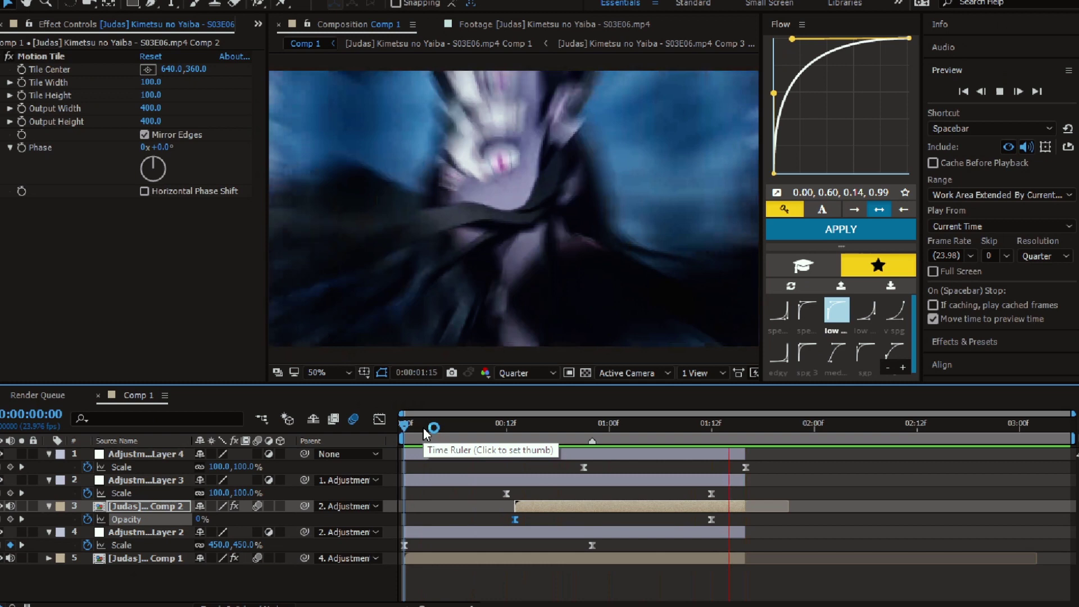
pyautogui.moveTo(423, 427); pyautogui.dragTo(747, 436)
pyautogui.press('Home')
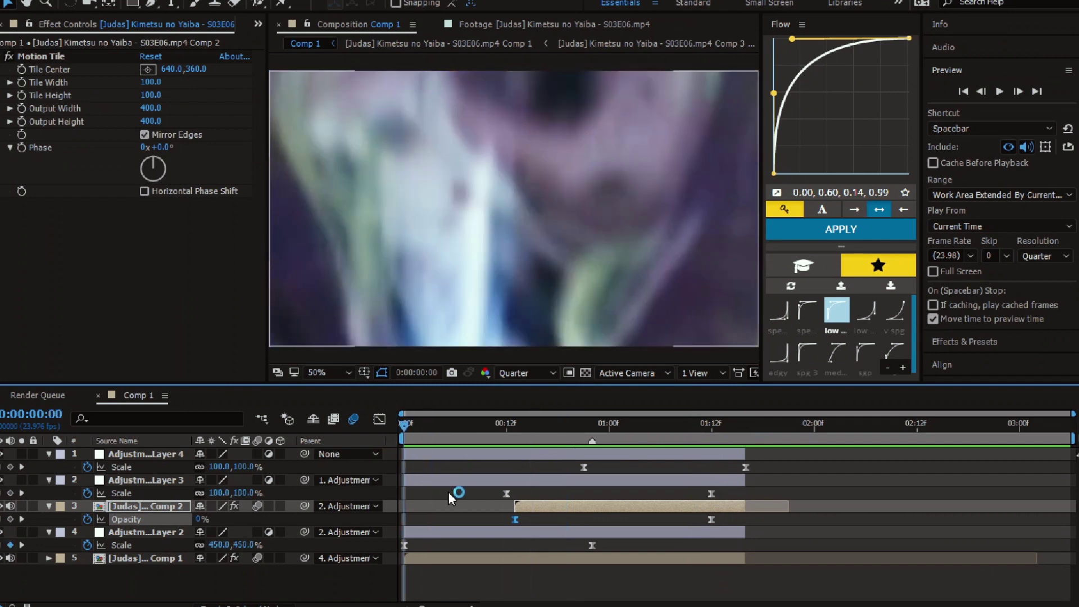
pyautogui.click(457, 511)
# Step: Add a new adjustment layer above Adjustment Layer 4
pyautogui.click(419, 453)
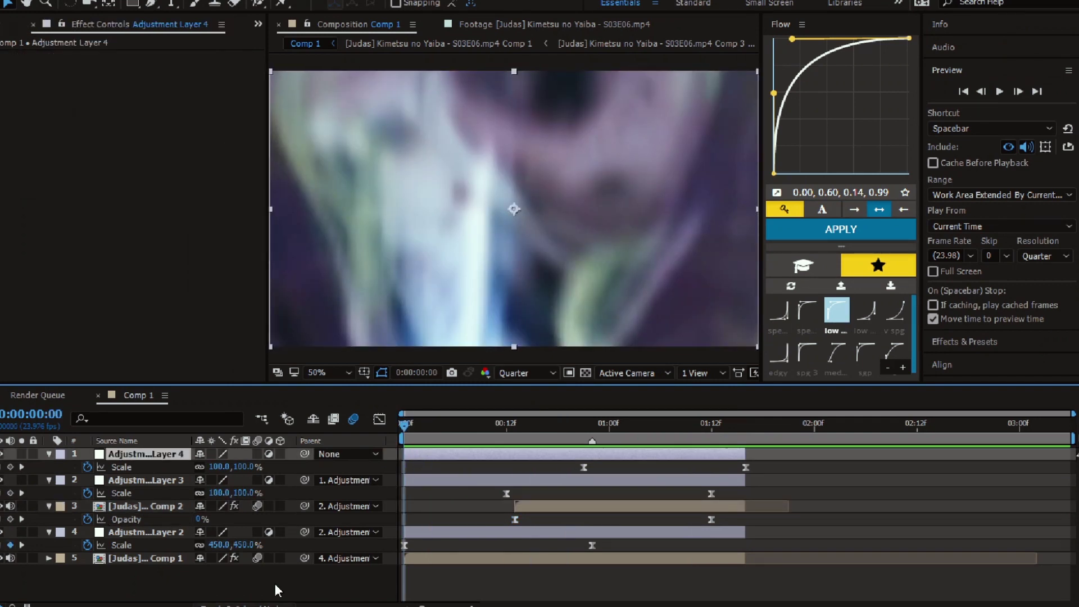
pyautogui.rightClick(277, 585)
pyautogui.moveTo(349, 435)
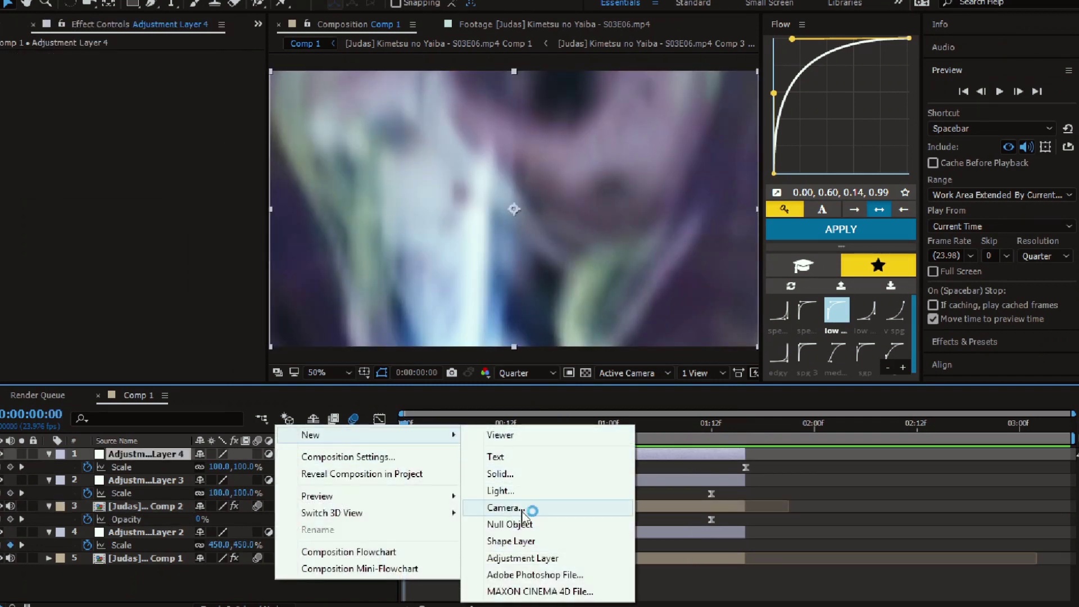
pyautogui.click(512, 558)
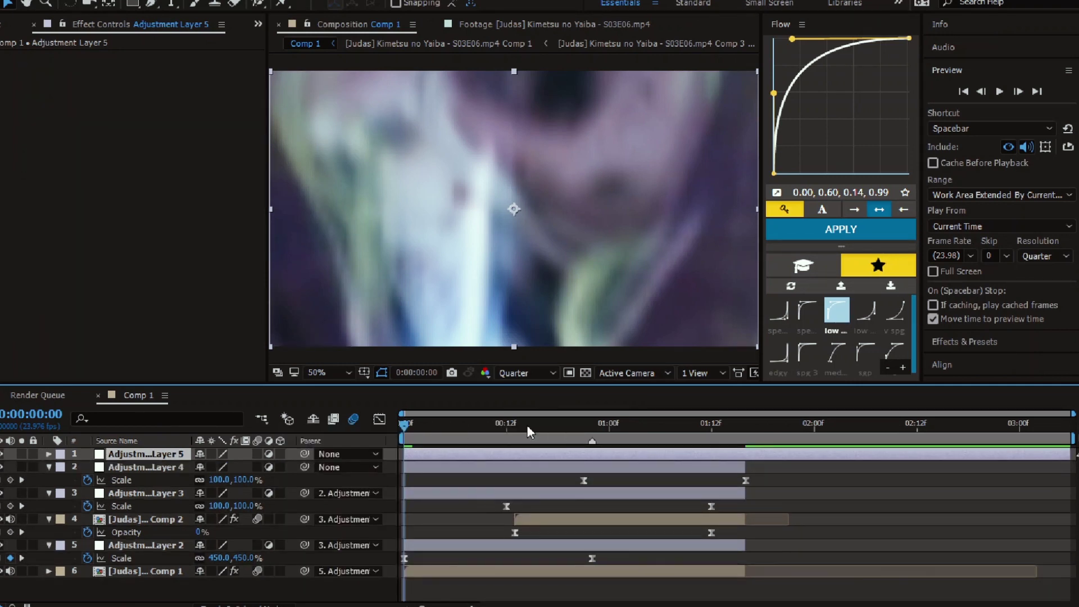
# Step: Trim the top adjustment layer so it runs only from 0:00:00:13 to 0:00:01:16
pyautogui.moveTo(488, 427); pyautogui.dragTo(515, 427)
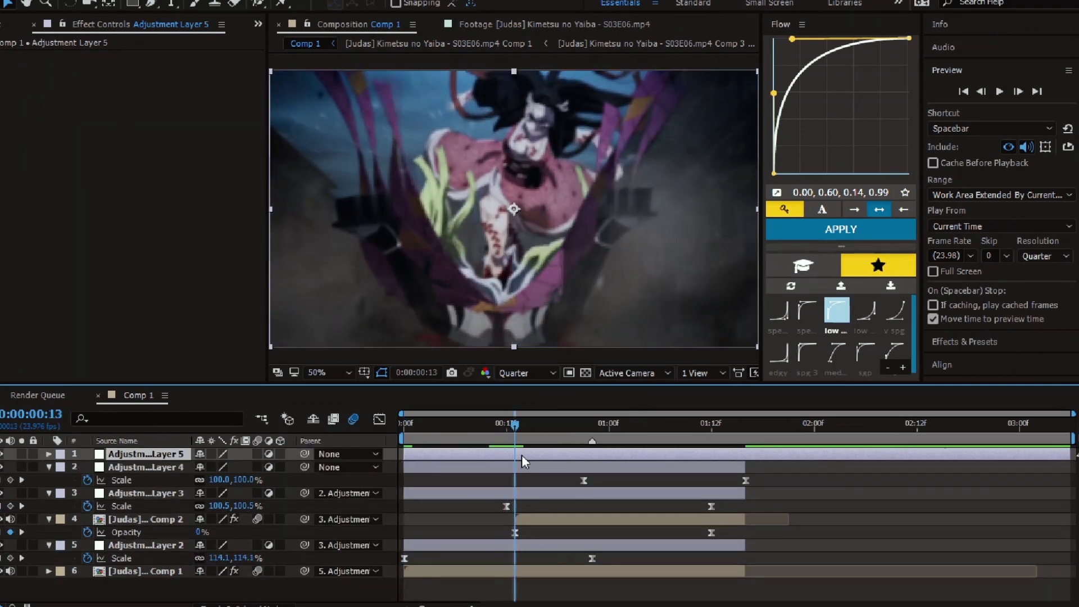
pyautogui.hotkey('ctrl', 'shift', 'd')
pyautogui.click(503, 464)
pyautogui.press('Delete')
pyautogui.click(742, 428)
pyautogui.click(761, 453)
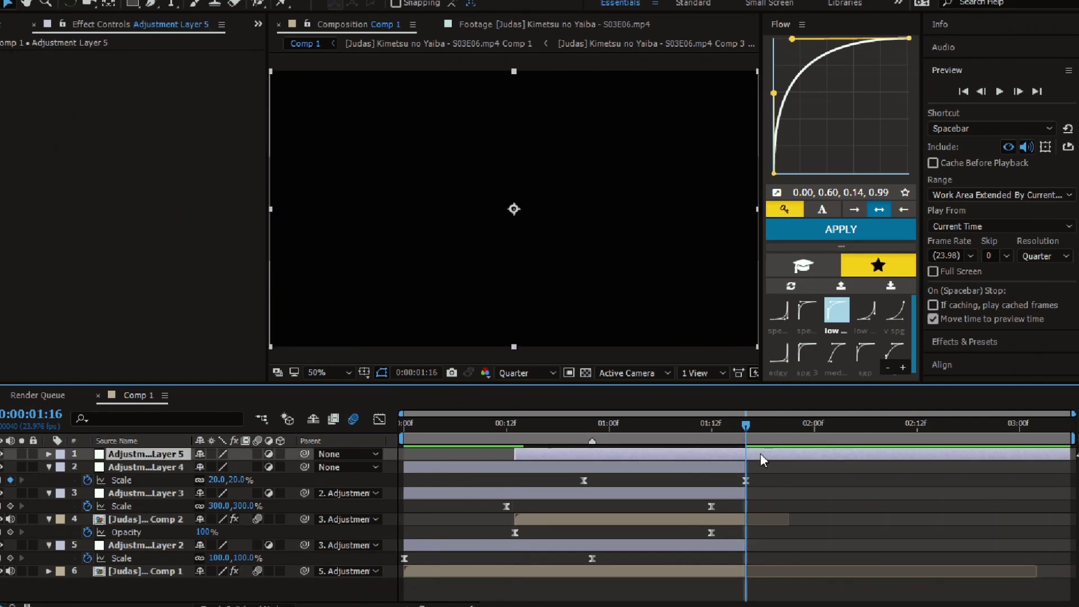
pyautogui.hotkey('alt', ']')
# Step: Apply the S_Vignette effect to the trimmed top adjustment layer
pyautogui.moveTo(581, 431); pyautogui.dragTo(515, 433)
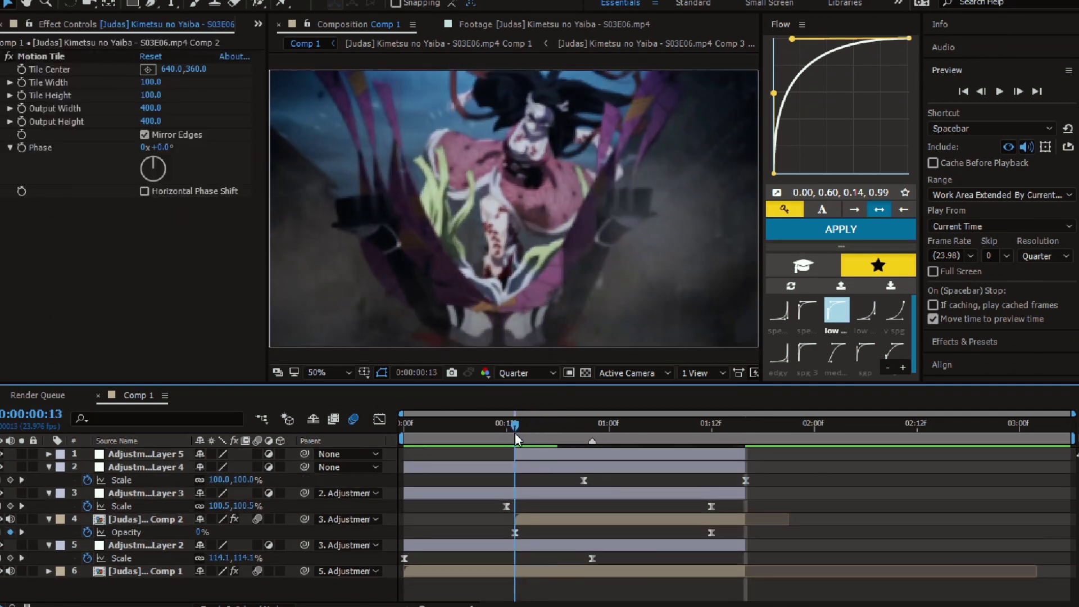
pyautogui.click(534, 457)
pyautogui.hotkey('ctrl', 'space')
pyautogui.write('s_vi')
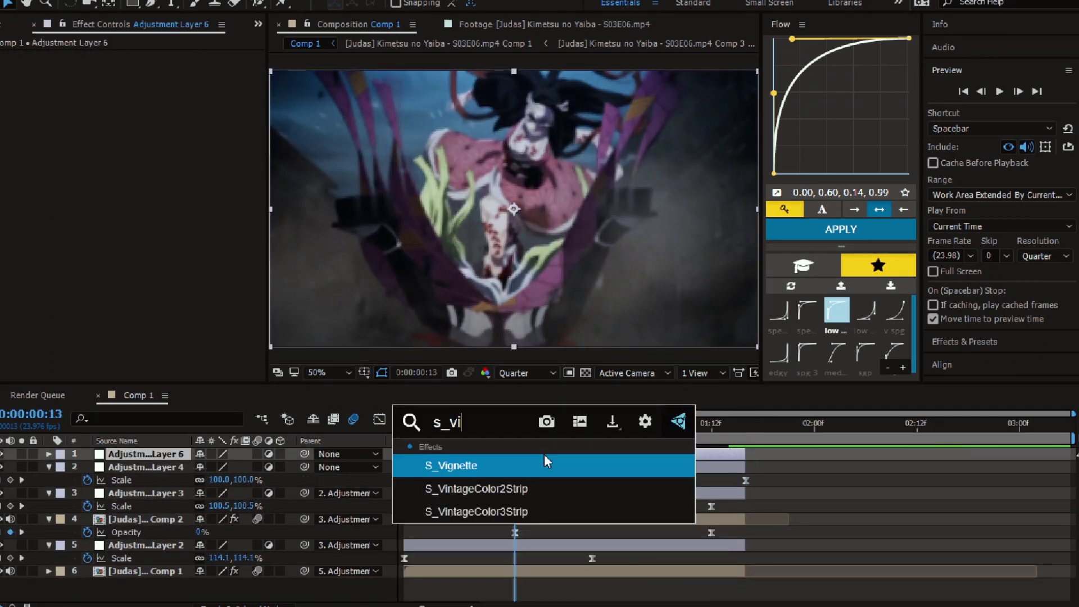
pyautogui.press('Return')
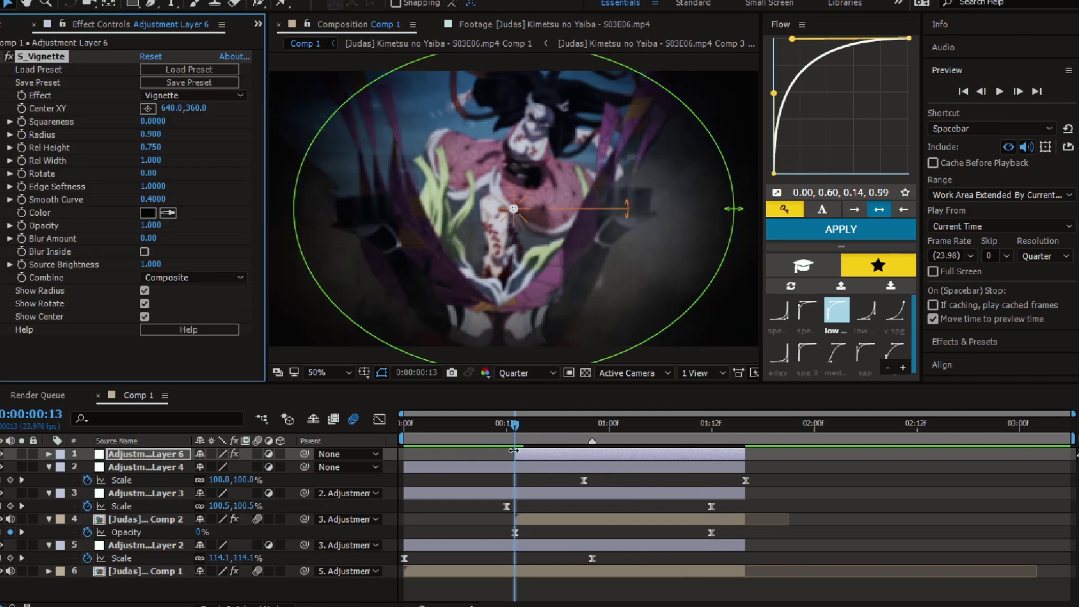
# Step: Extend the vignette layer's start back to 0:00:00:10 and set the vignette's Rel Height to 0.760
pyautogui.moveTo(514, 453); pyautogui.dragTo(489, 449)
pyautogui.click(487, 421)
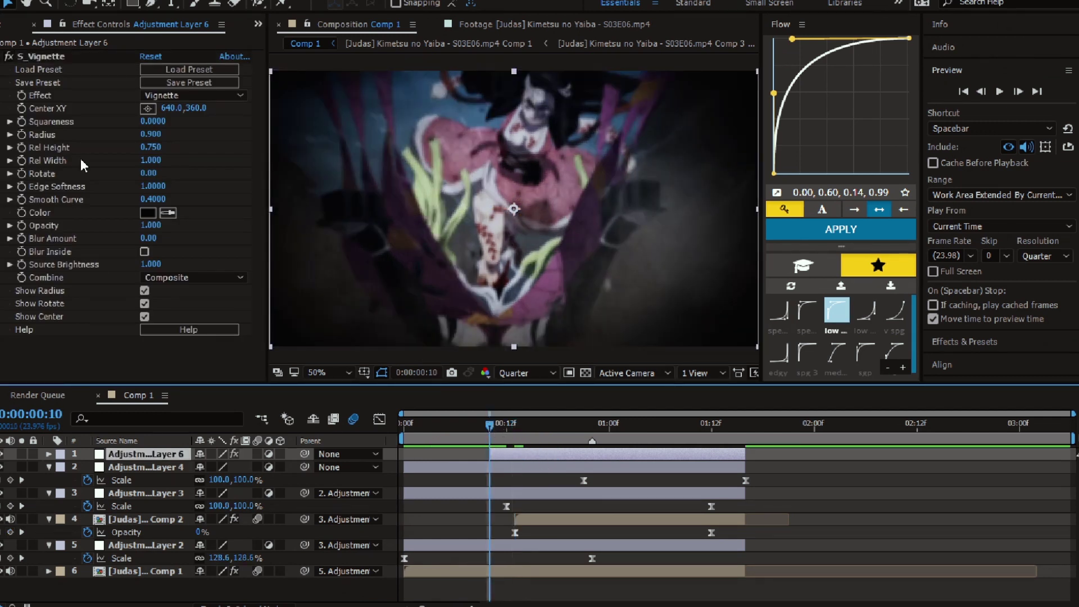
pyautogui.moveTo(160, 148); pyautogui.dragTo(153, 147)
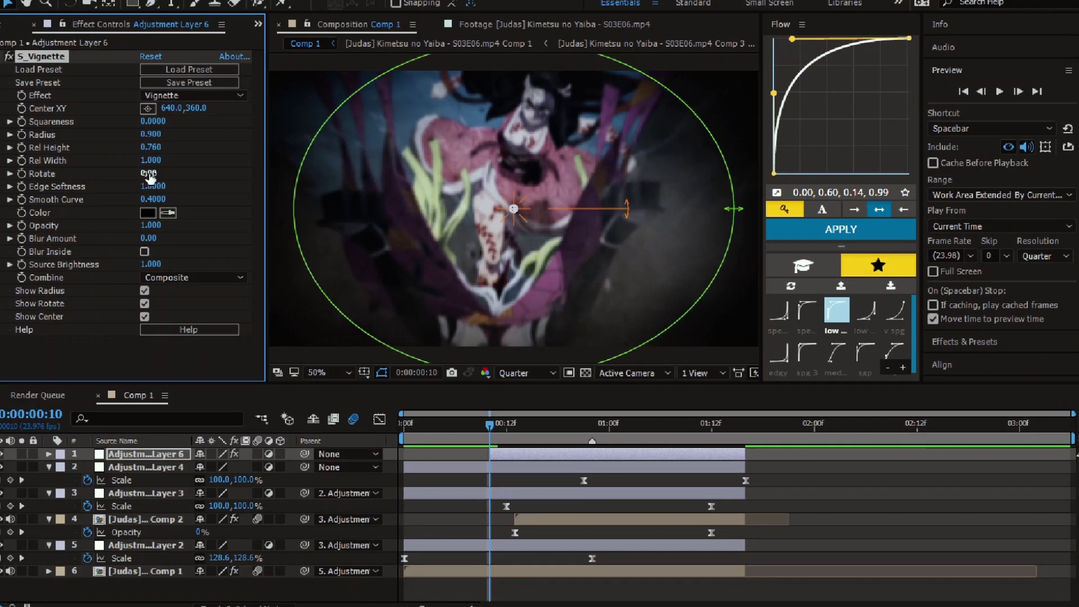
# Step: Set the vignette's Edge Softness to 1.01 and its Opacity to 0.9
pyautogui.moveTo(145, 193)
pyautogui.mouseDown()
pyautogui.moveTo(164, 189)
pyautogui.moveTo(130, 195)
pyautogui.mouseUp()
pyautogui.write('0.9')
pyautogui.press('Return')
# Step: Keyframe the vignette's Radius at 3.310 at 0:00:00:10 and reveal the layer's keyframes in the timeline
pyautogui.moveTo(147, 135); pyautogui.dragTo(235, 143)
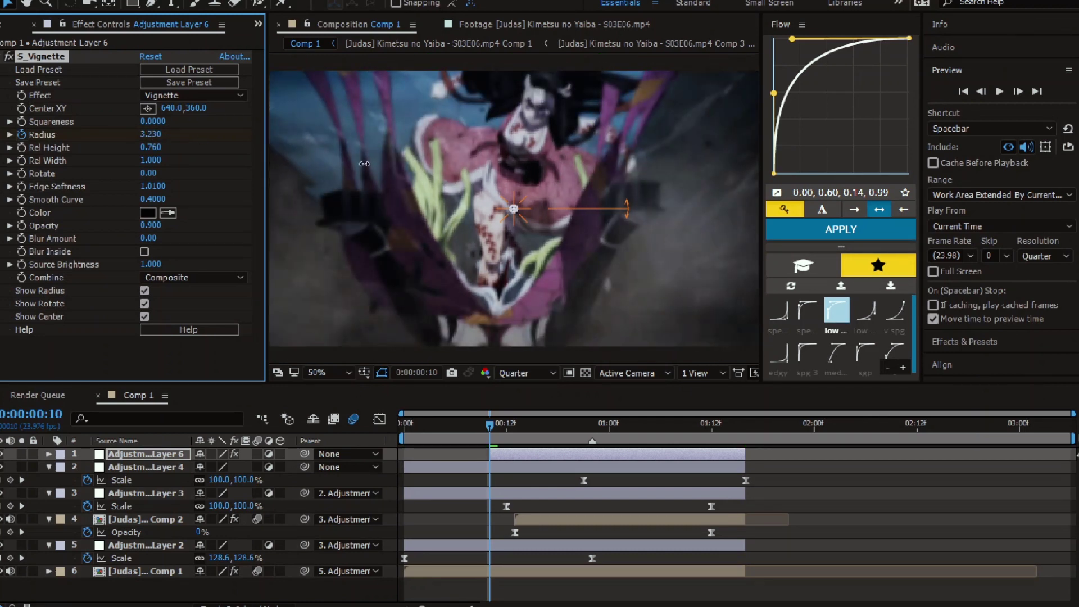
pyautogui.moveTo(369, 171); pyautogui.dragTo(391, 189)
pyautogui.press('u')
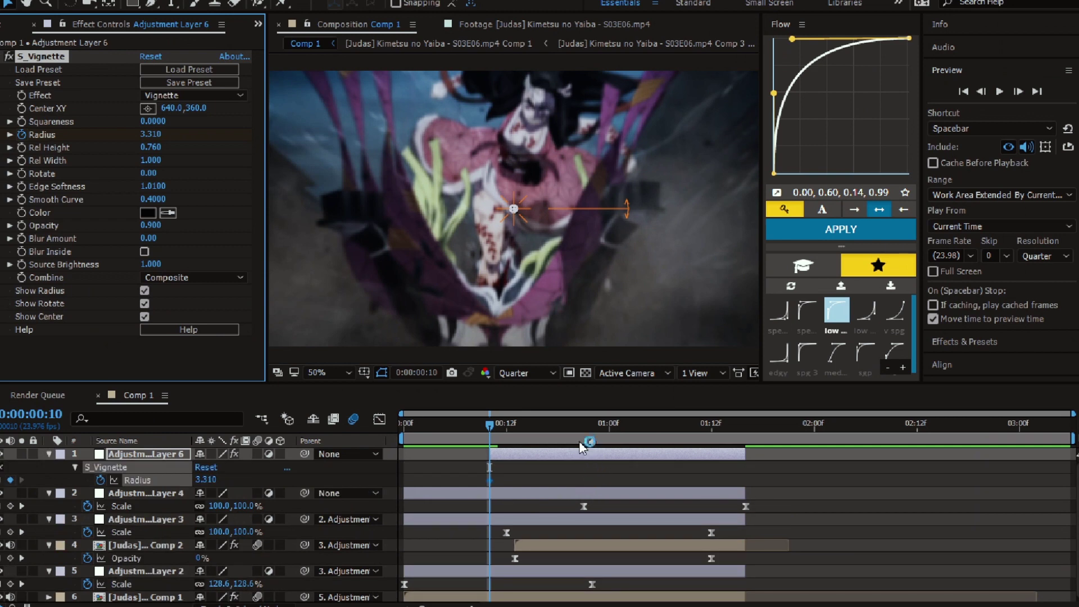
# Step: Add a vignette Radius keyframe of 0.740 at 0:00:00:22
pyautogui.click(591, 429)
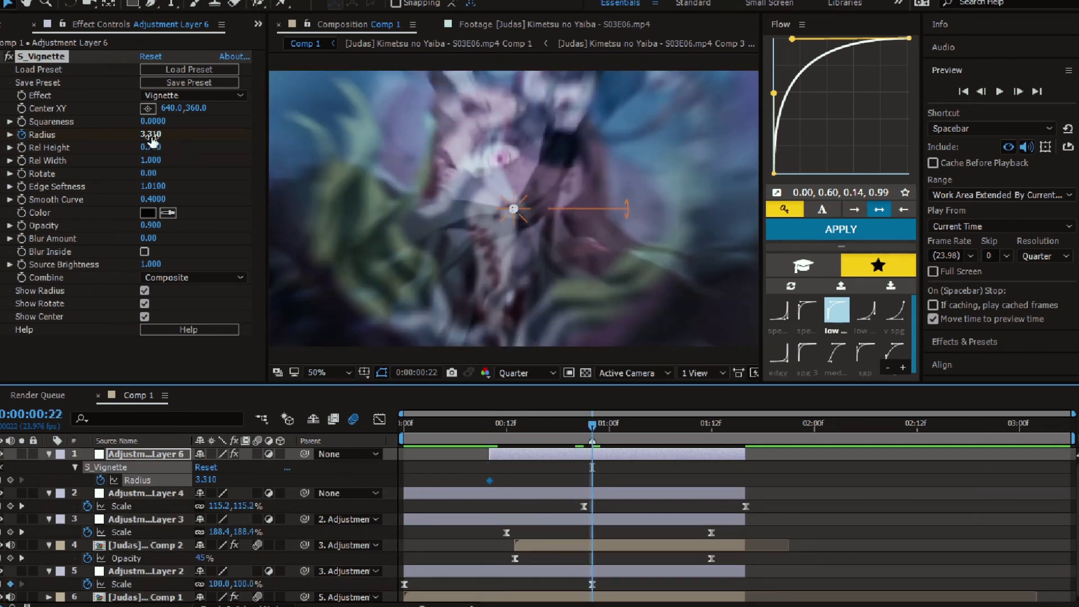
pyautogui.click(151, 134)
pyautogui.write('0.84')
pyautogui.press('Return')
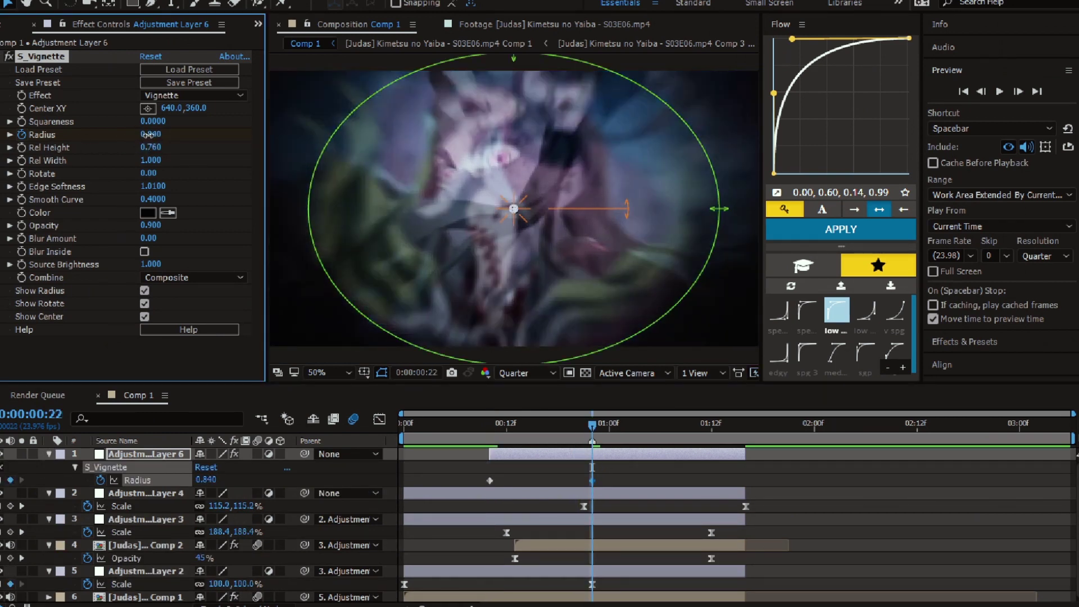
pyautogui.moveTo(148, 135); pyautogui.dragTo(143, 135)
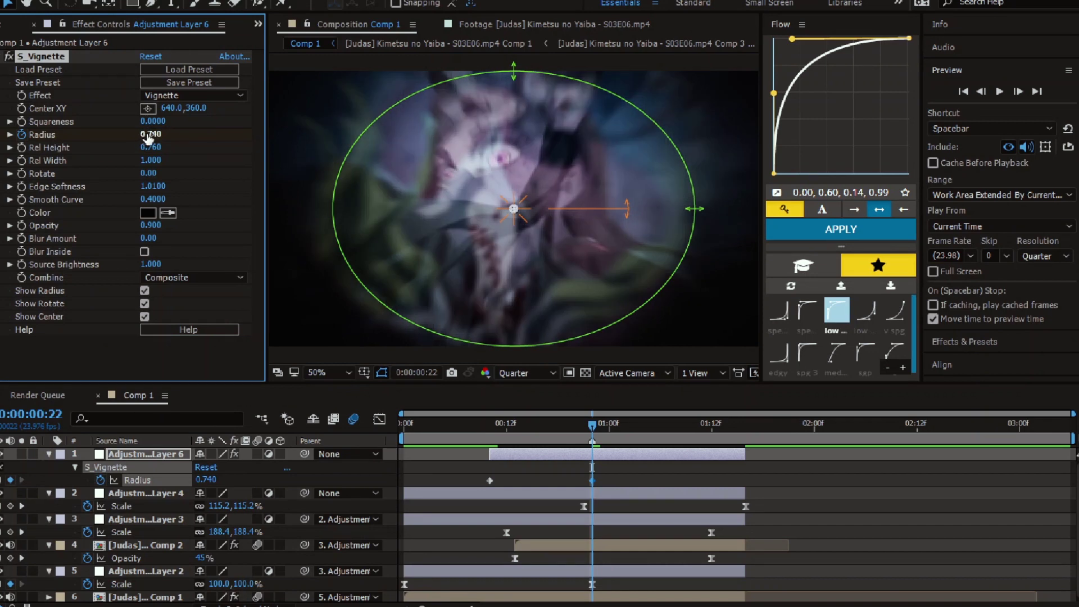
# Step: Add a vignette Radius keyframe of 3.000 at 0:00:01:16
pyautogui.press('space')
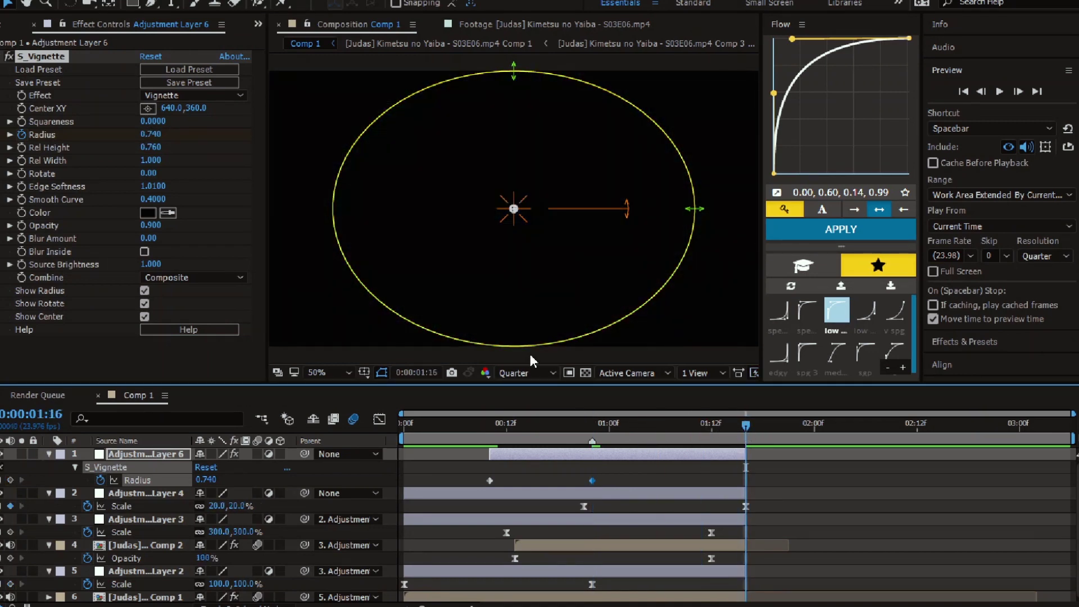
pyautogui.click(152, 135)
pyautogui.press('Return')
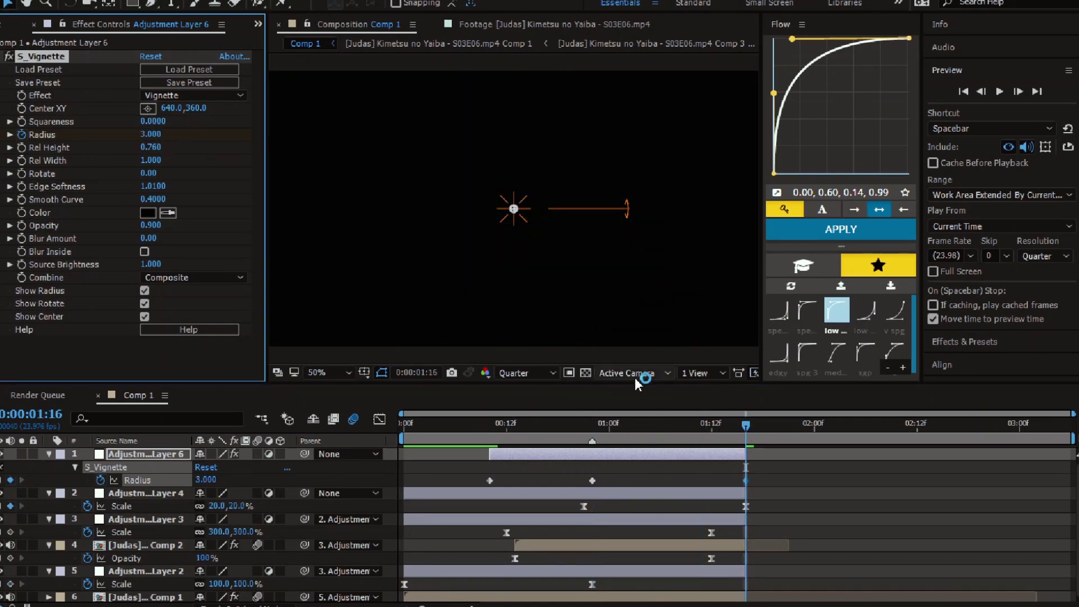
# Step: Apply Easy Ease to all three vignette Radius keyframes and preview the transition from the start
pyautogui.moveTo(776, 468); pyautogui.dragTo(454, 488)
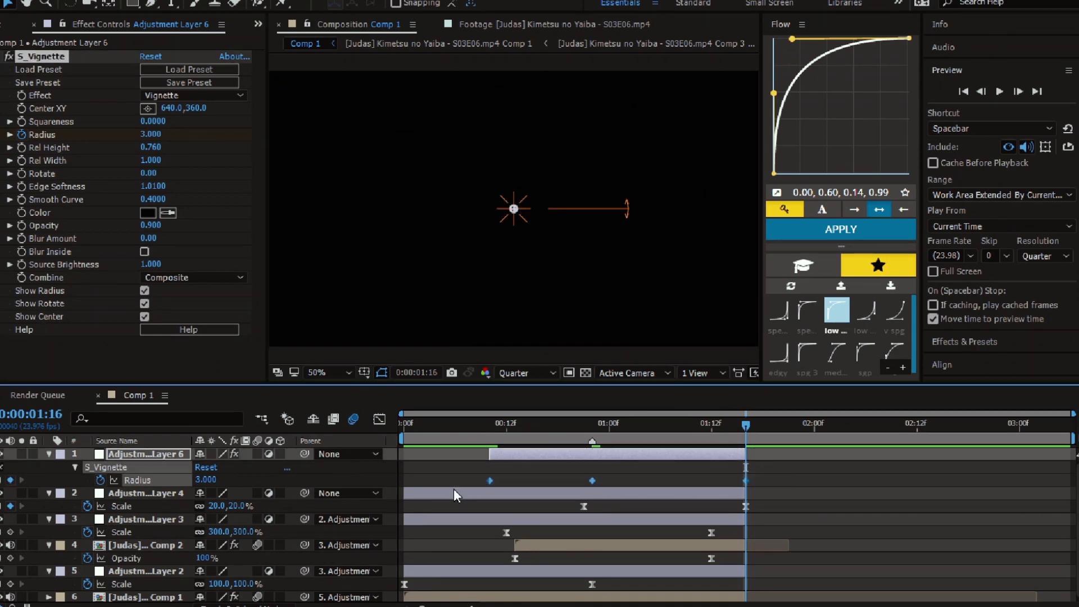
pyautogui.press('F9')
pyautogui.press('F10')
pyautogui.click(472, 465)
pyautogui.moveTo(459, 427); pyautogui.dragTo(375, 441)
pyautogui.press('space')
pyautogui.press('space')
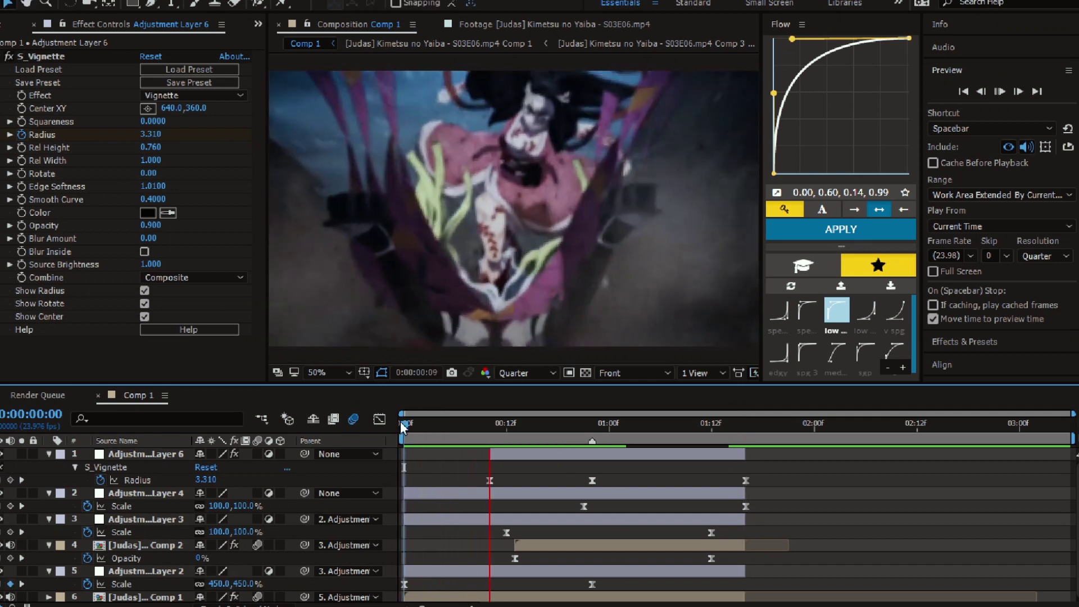
# Step: Extend the vignette layer's start and move its first Radius keyframe back to about 0:00:00:04, checking the result in a preview
pyautogui.click(487, 426)
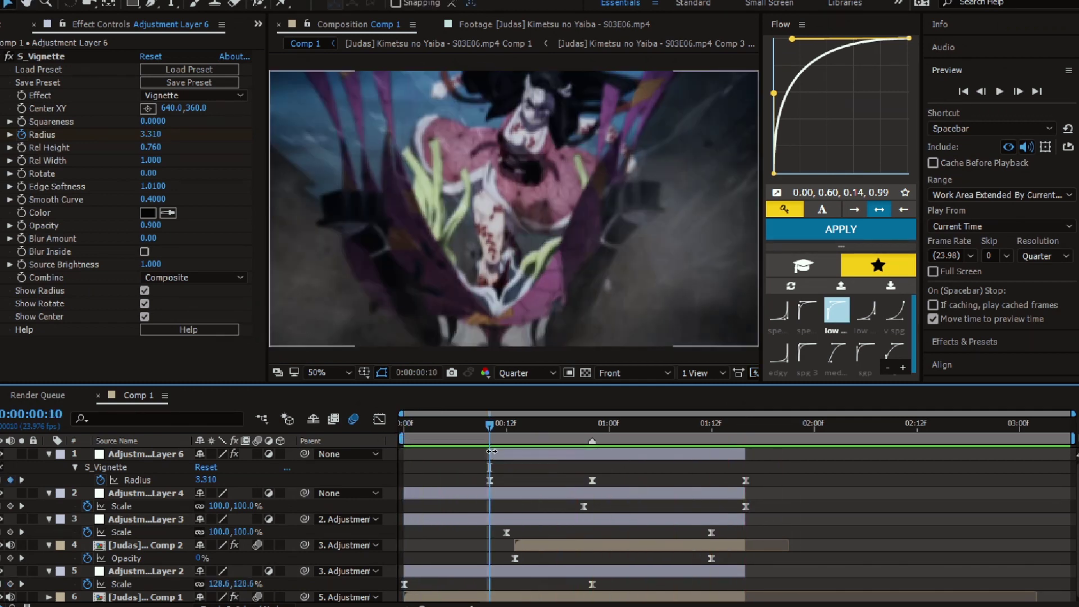
pyautogui.moveTo(489, 454); pyautogui.dragTo(446, 481)
pyautogui.moveTo(435, 427); pyautogui.dragTo(399, 430)
pyautogui.press('space')
pyautogui.click(440, 424)
pyautogui.press('space')
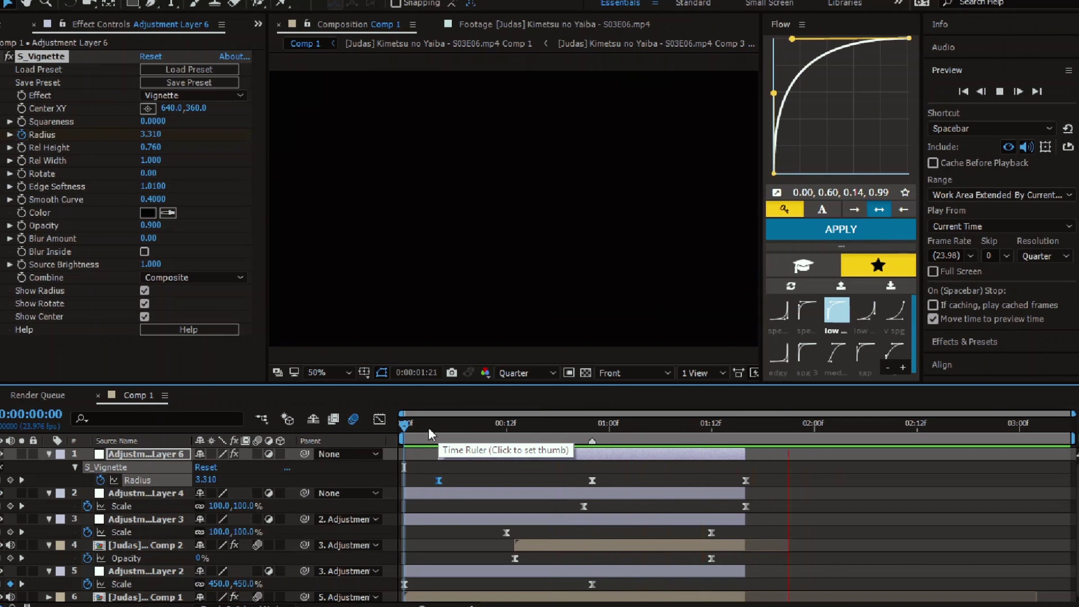
pyautogui.moveTo(428, 427); pyautogui.dragTo(406, 477)
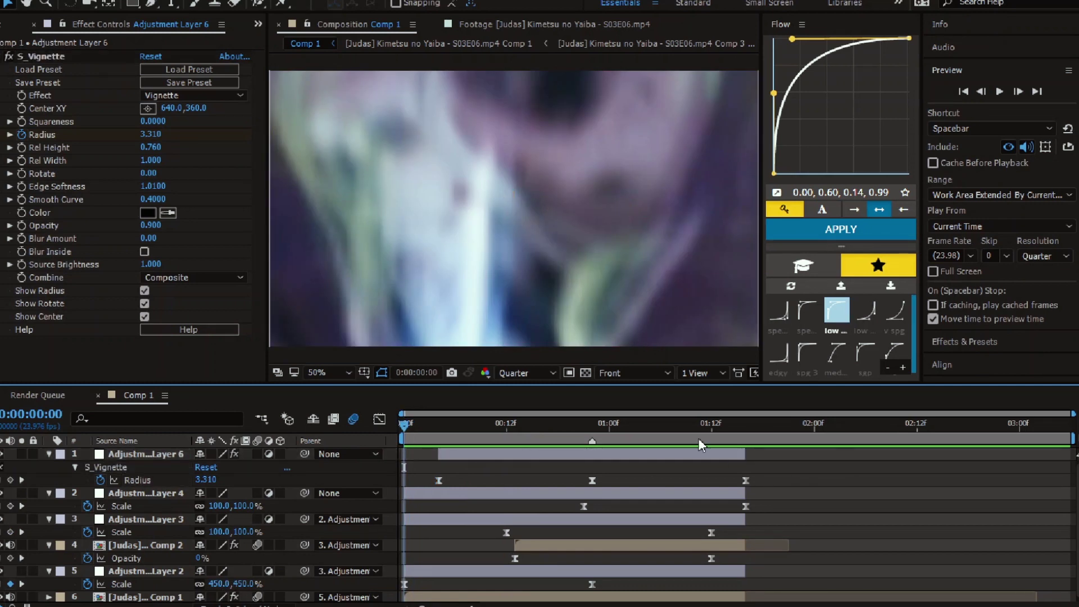
# Step: Apply the BCC Lens Blur OBS effect to the Comp 2 clip layer, with the time at its start at 0:00:00:13
pyautogui.moveTo(616, 434); pyautogui.dragTo(633, 455)
pyautogui.click(647, 493)
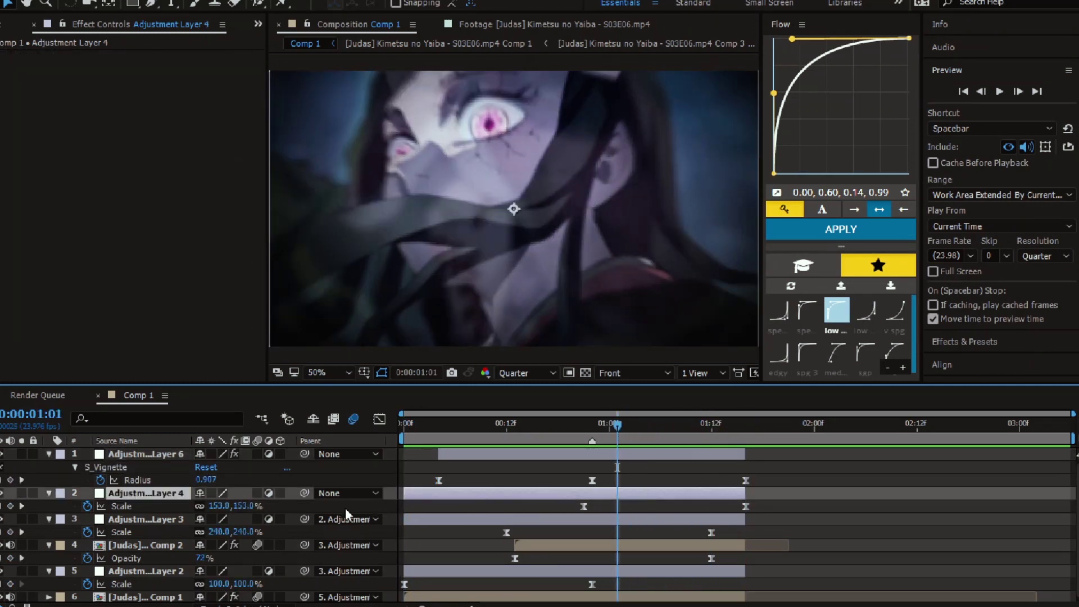
pyautogui.rightClick(343, 511)
pyautogui.click(566, 544)
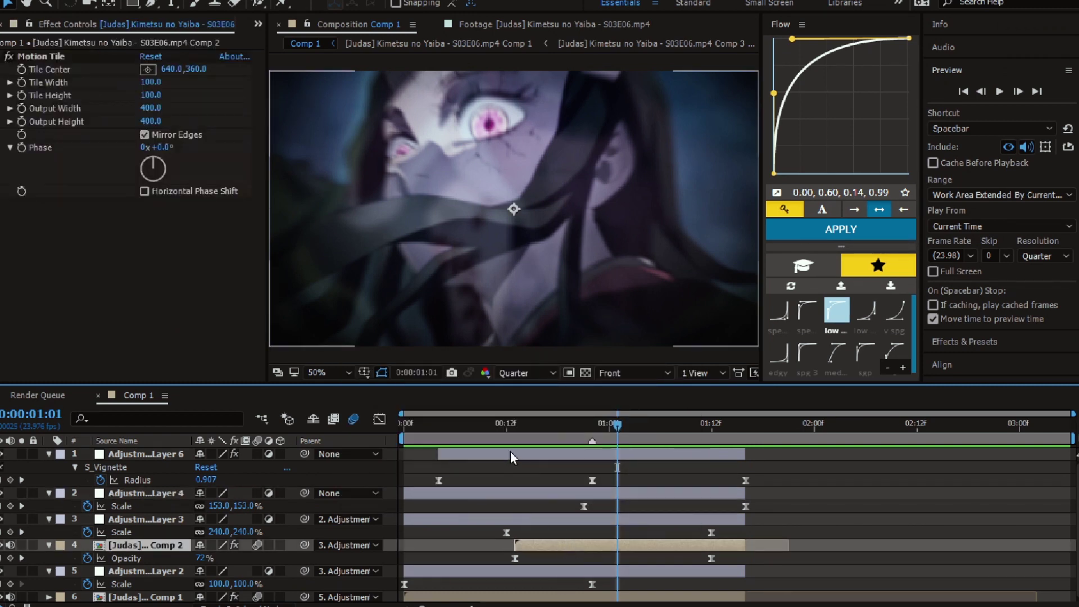
pyautogui.moveTo(521, 428); pyautogui.dragTo(515, 428)
pyautogui.hotkey('ctrl', 'space')
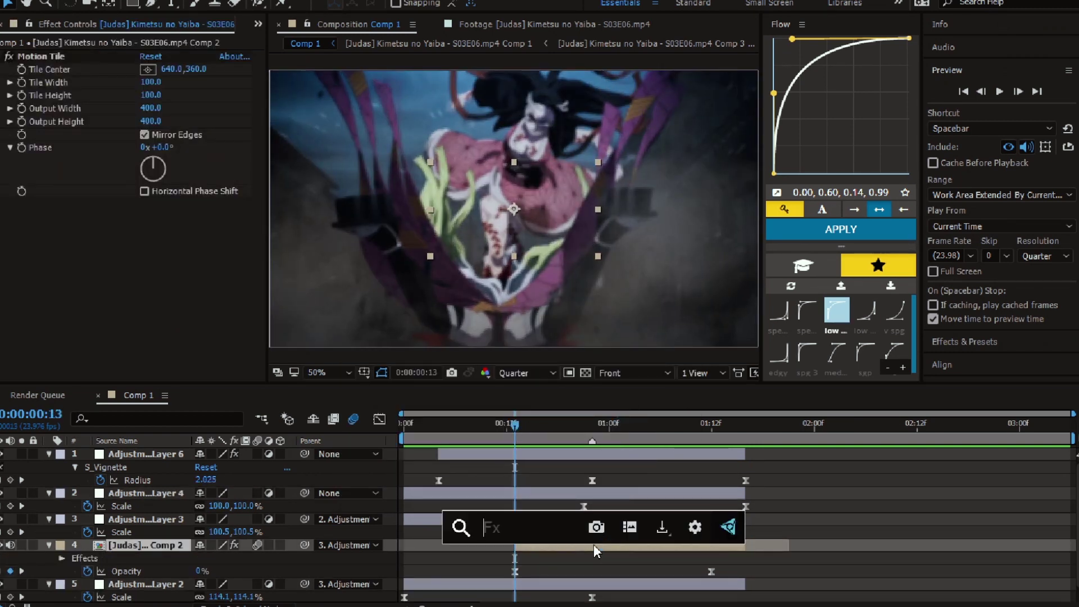
pyautogui.write('bb')
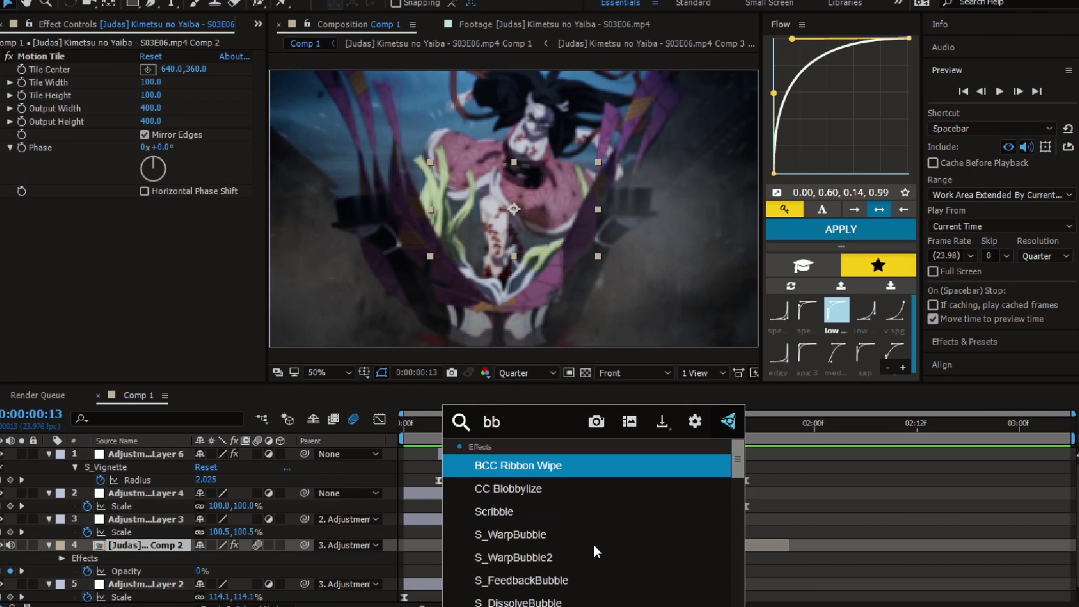
pyautogui.press('BackSpace')
pyautogui.write('cc lens')
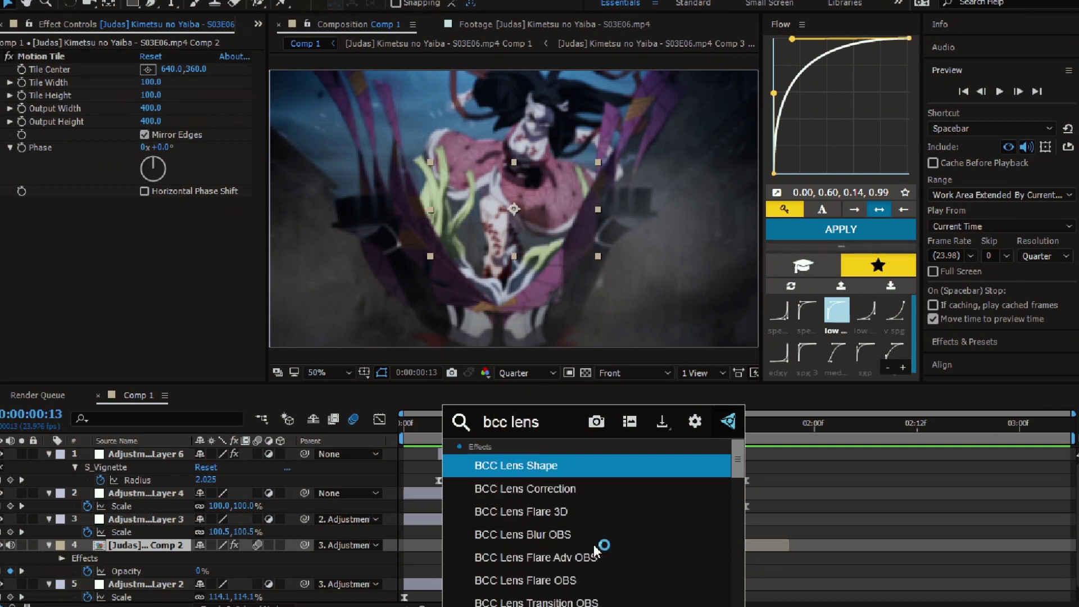
pyautogui.write(' bl')
pyautogui.press('Return')
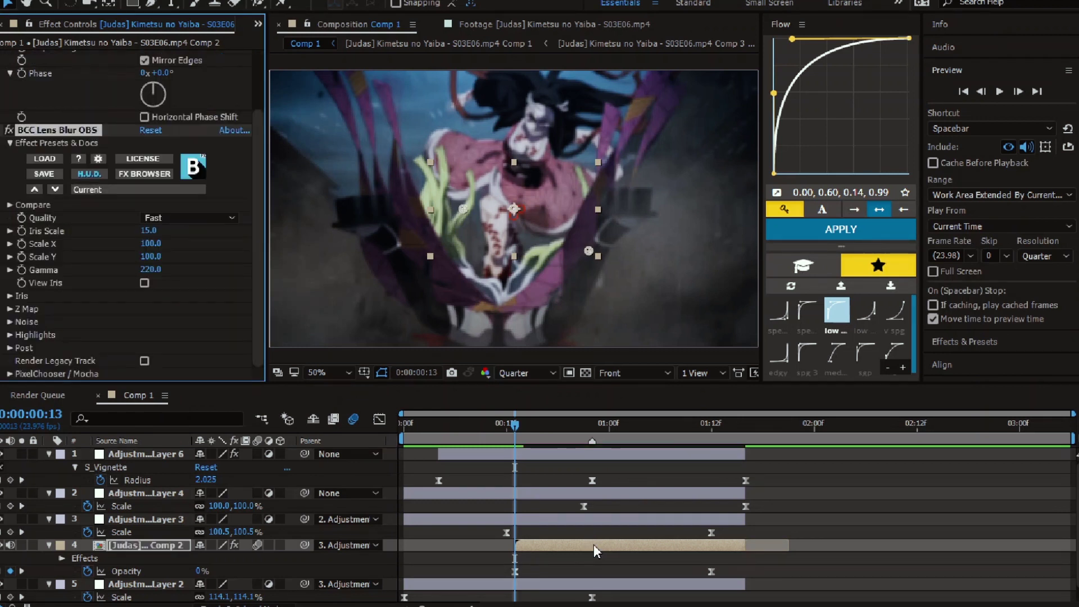
# Step: Check the blur at several points of the transition and move BCC Lens Blur OBS above Motion Tile in the effect order
pyautogui.click(566, 425)
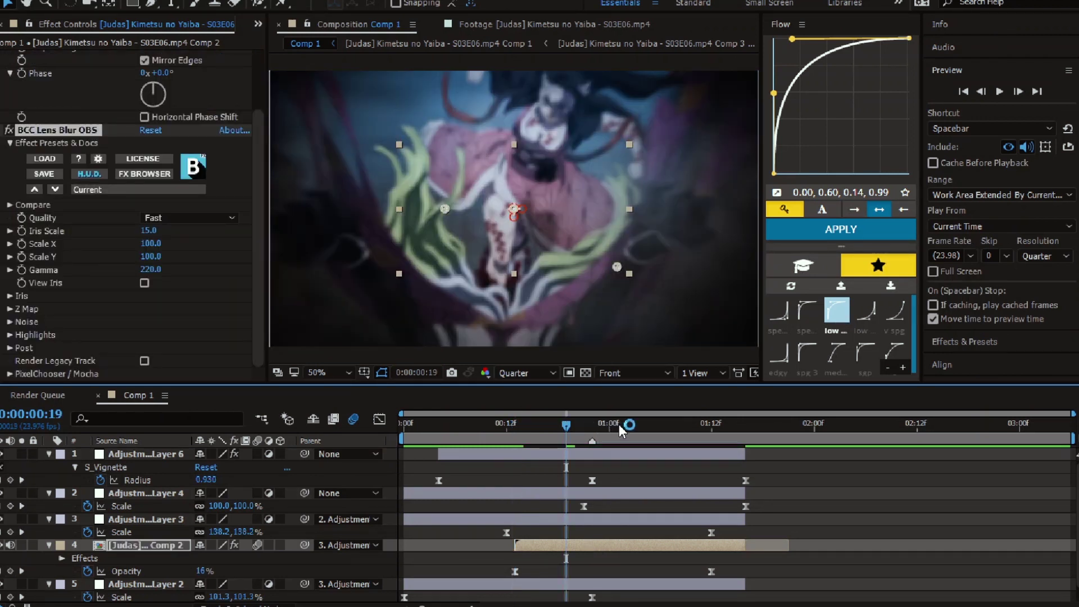
pyautogui.click(619, 424)
pyautogui.click(643, 426)
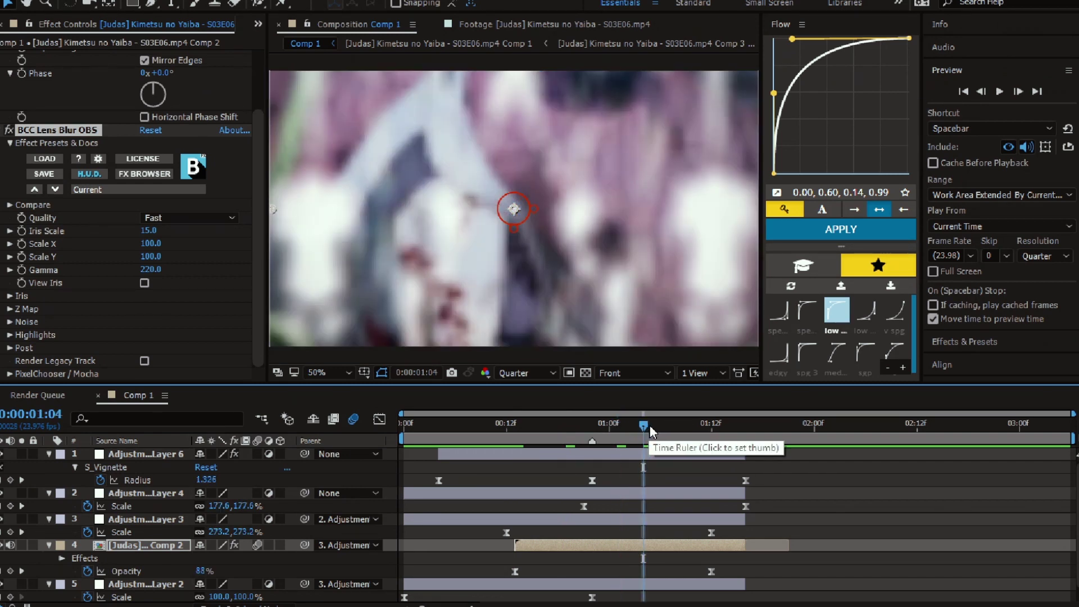
pyautogui.click(583, 431)
pyautogui.click(541, 428)
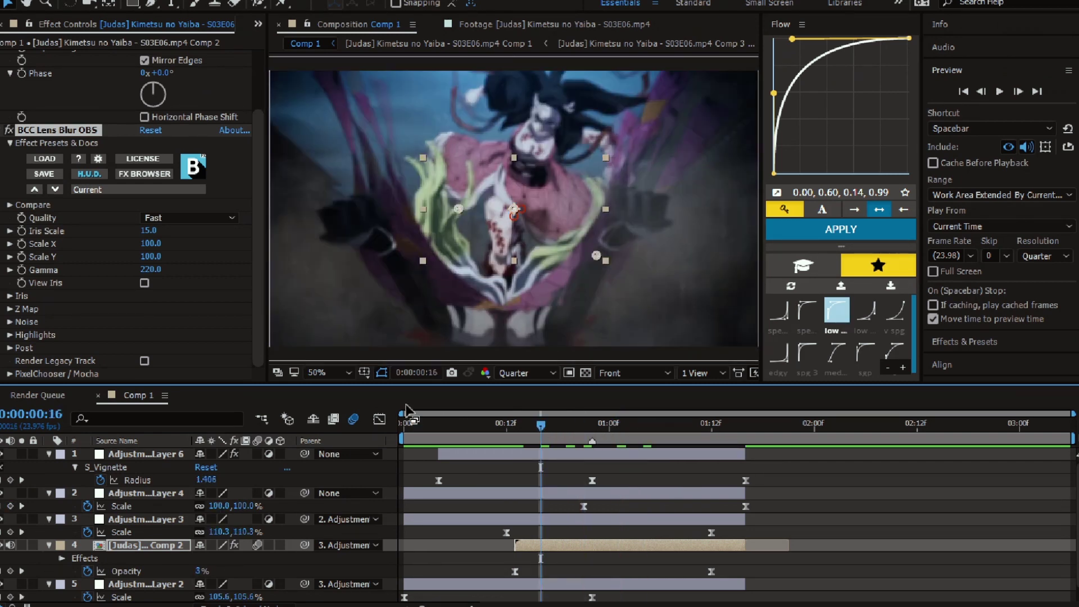
pyautogui.scroll(3, 56, 196)
pyautogui.click(8, 204)
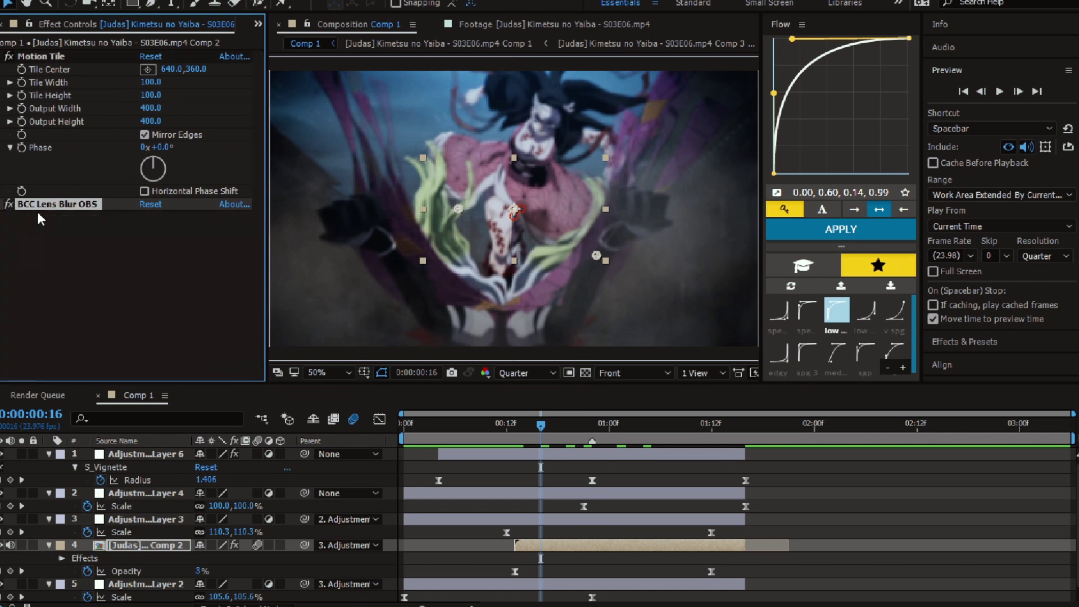
pyautogui.moveTo(48, 205); pyautogui.dragTo(45, 52)
pyautogui.click(618, 433)
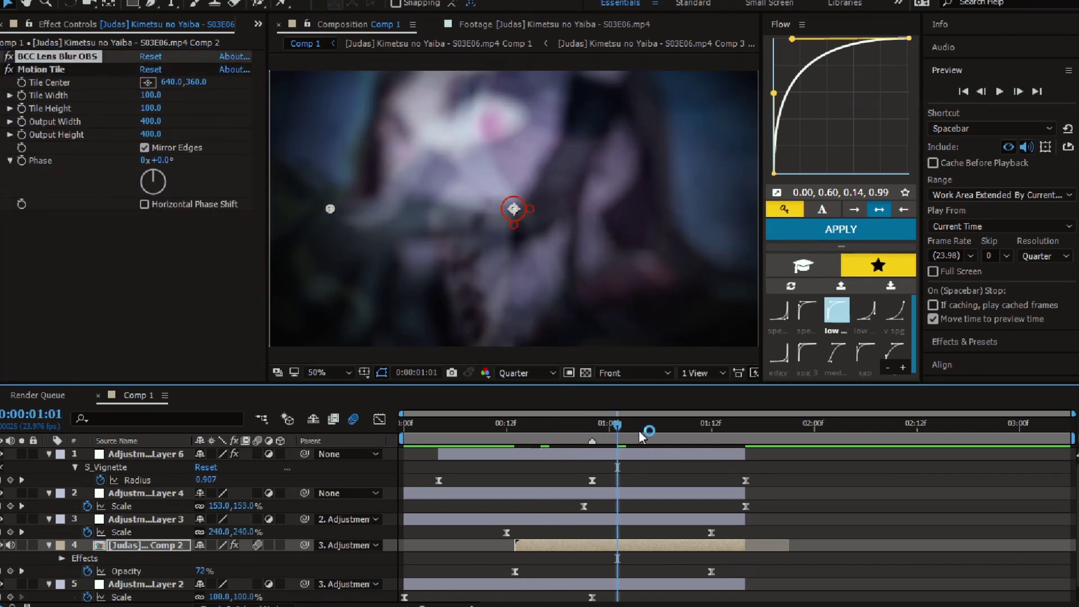
# Step: Animate the lens blur's Iris Scale from 15.0 at 0:00:00:13 to 0 at 0:00:01:12
pyautogui.click(516, 434)
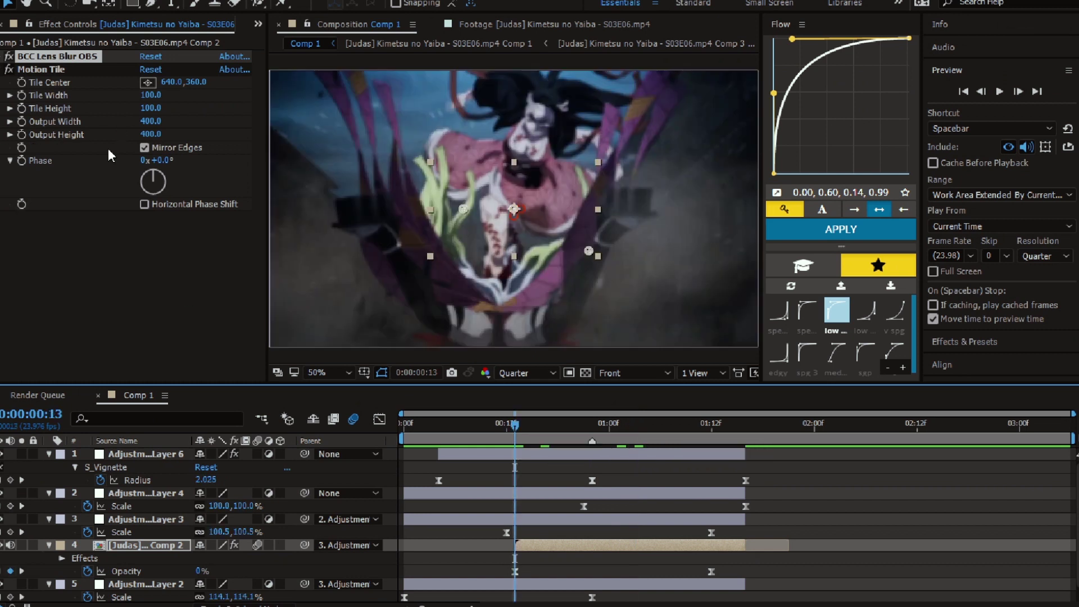
pyautogui.click(2, 58)
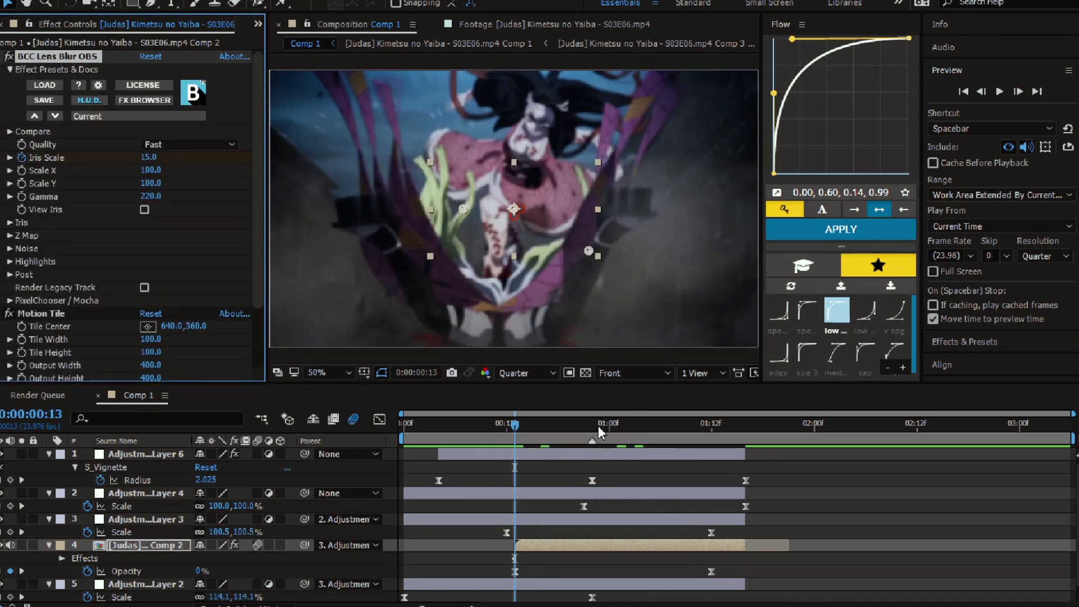
pyautogui.moveTo(592, 426); pyautogui.dragTo(713, 438)
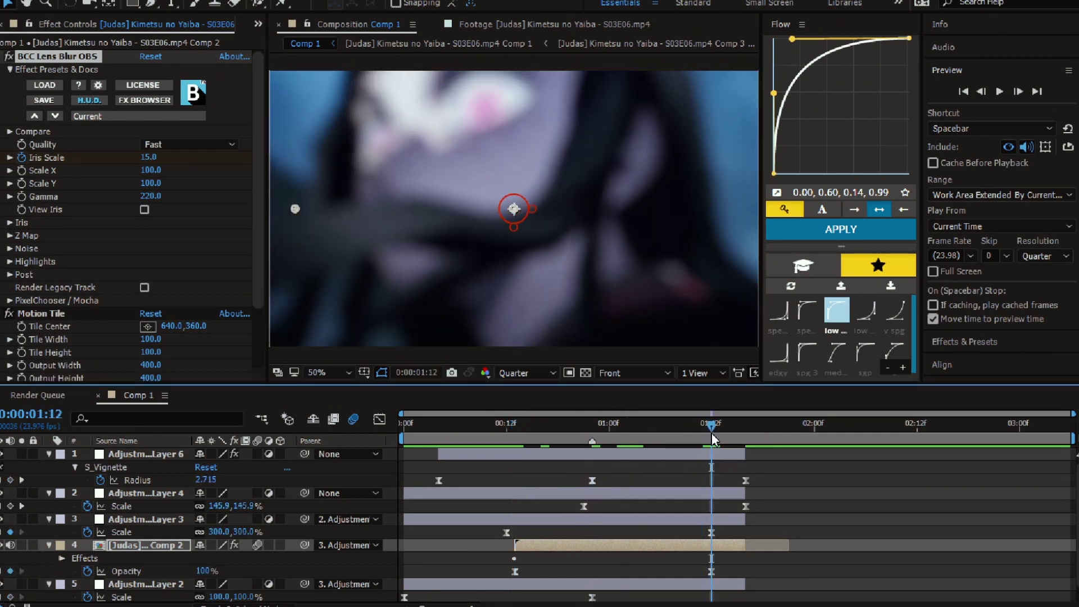
pyautogui.click(151, 158)
pyautogui.write('0')
pyautogui.press('Return')
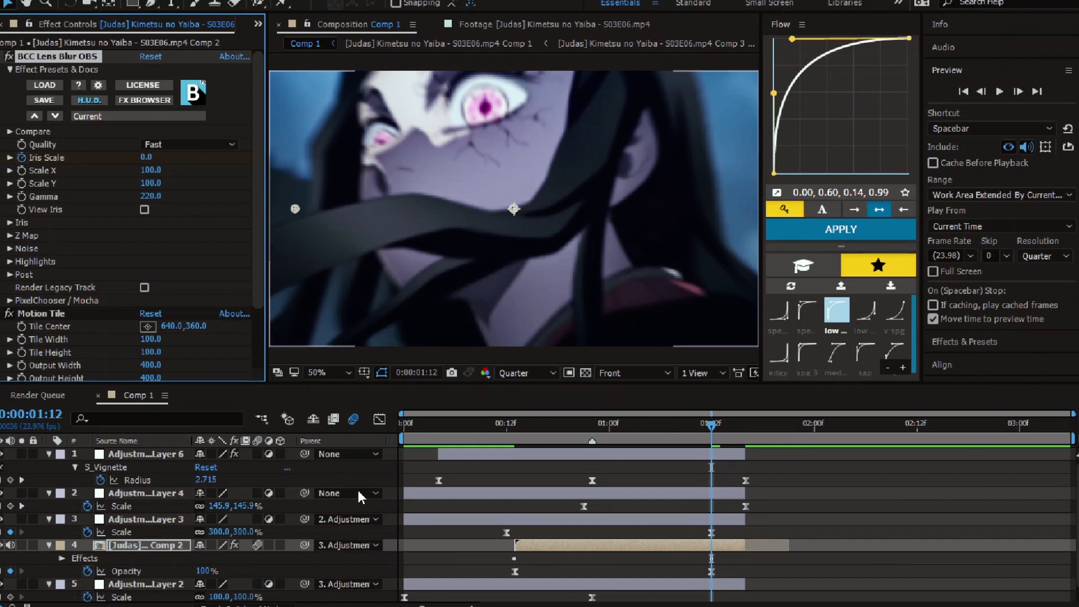
# Step: Apply Easy Ease to both Iris Scale keyframes and lengthen their speed-graph handles so the fastest change falls near 0:00:00:22
pyautogui.press('u')
pyautogui.moveTo(721, 566); pyautogui.dragTo(478, 574)
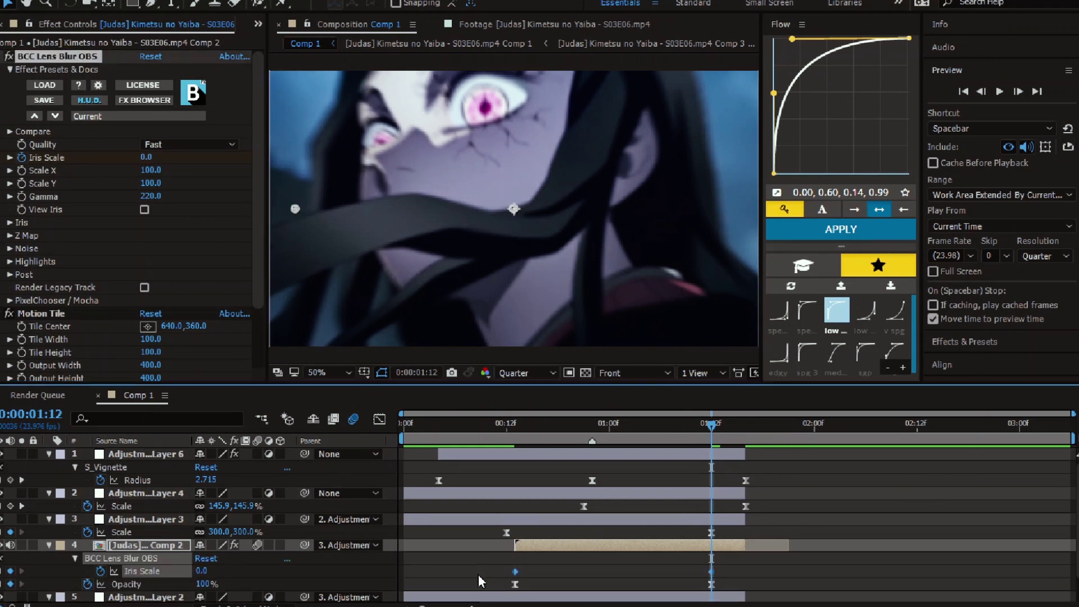
pyautogui.press('F9')
pyautogui.click(592, 430)
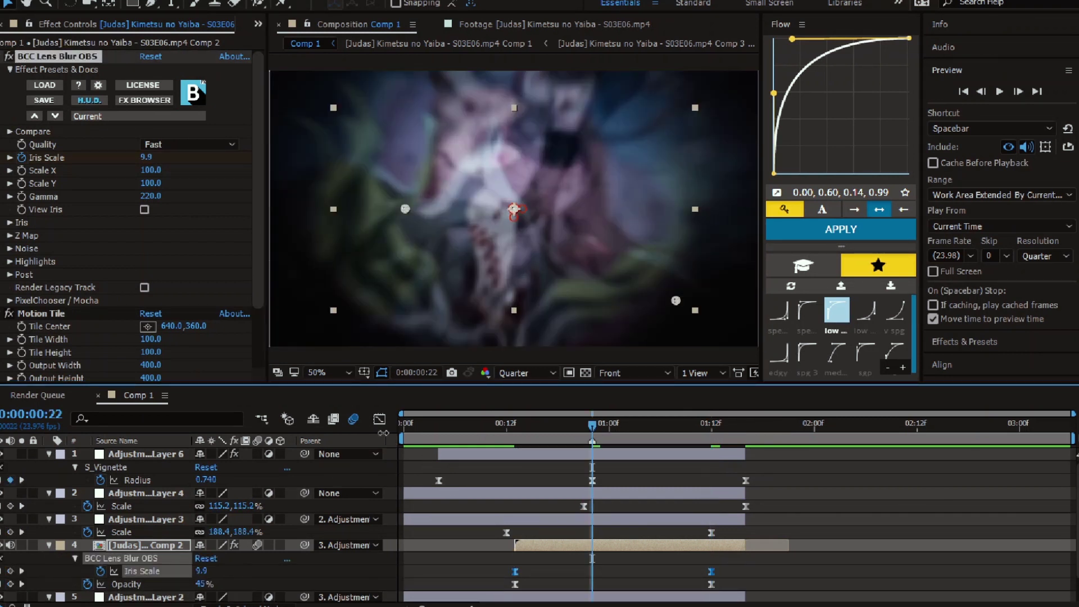
pyautogui.click(710, 458)
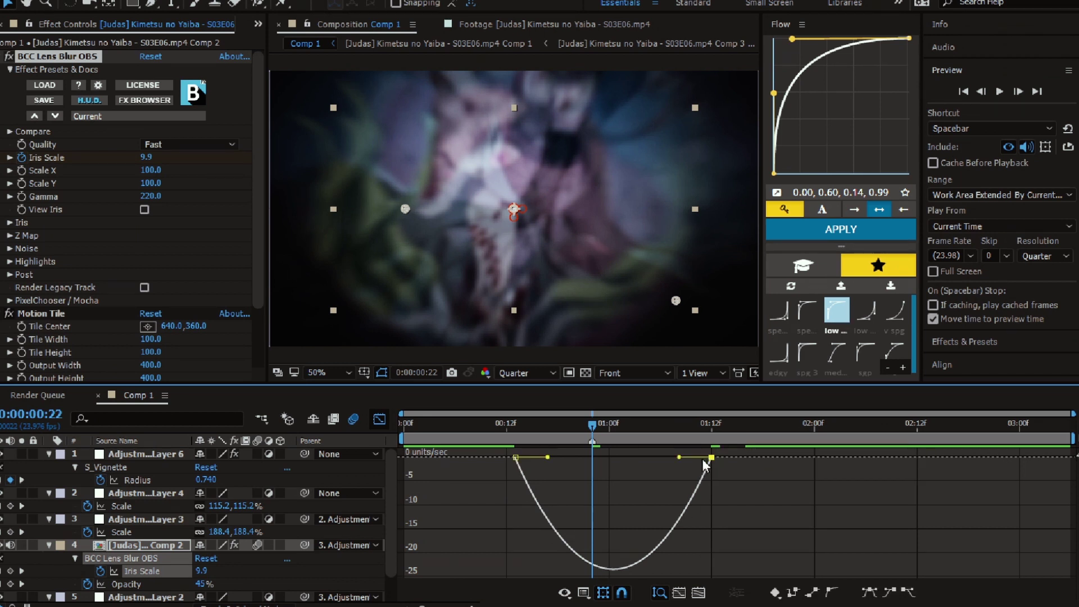
pyautogui.moveTo(680, 458); pyautogui.dragTo(648, 457)
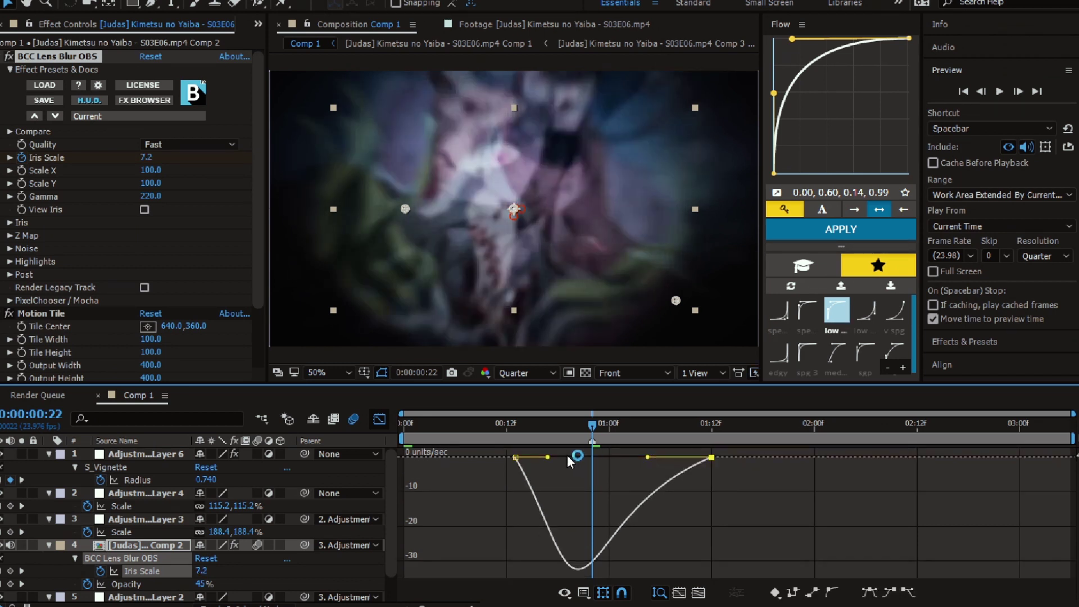
pyautogui.moveTo(548, 458); pyautogui.dragTo(559, 457)
# Step: Preview the transition from the start to check the animated lens blur, and return to the layer bar view
pyautogui.moveTo(495, 423); pyautogui.dragTo(753, 433)
pyautogui.click(410, 431)
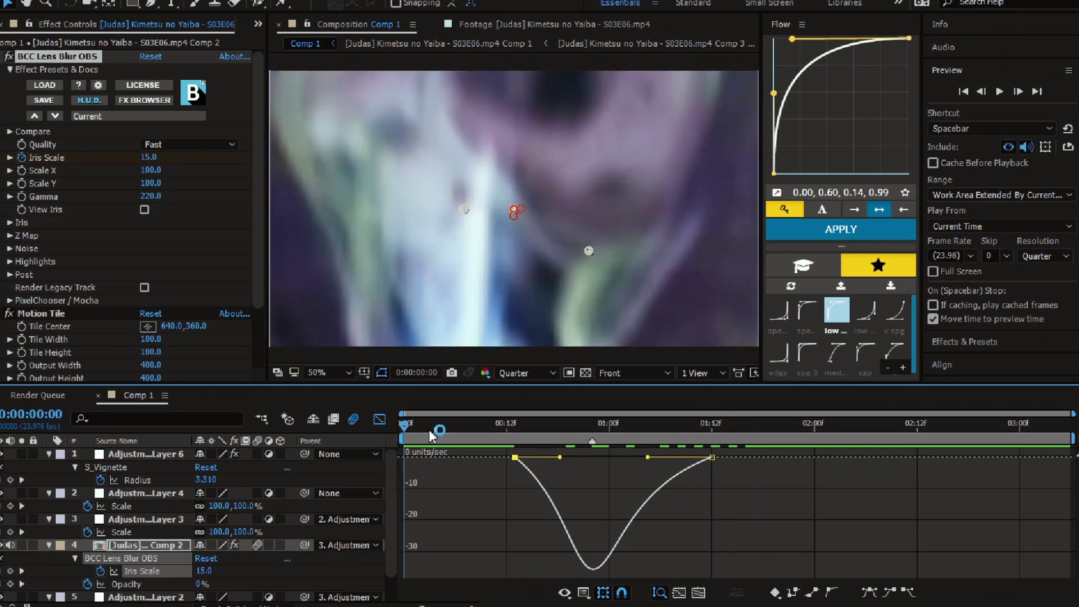
pyautogui.press('space')
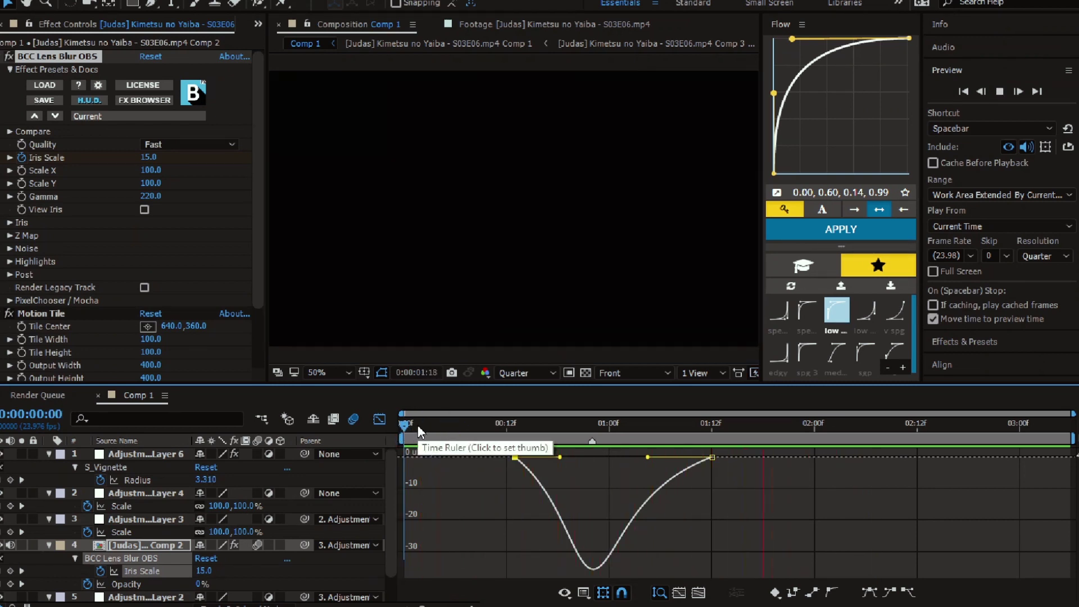
pyautogui.click(438, 428)
pyautogui.click(379, 421)
# Step: Create a new adjustment layer directly above the S_Vignette adjustment layer in Comp 1
pyautogui.click(637, 432)
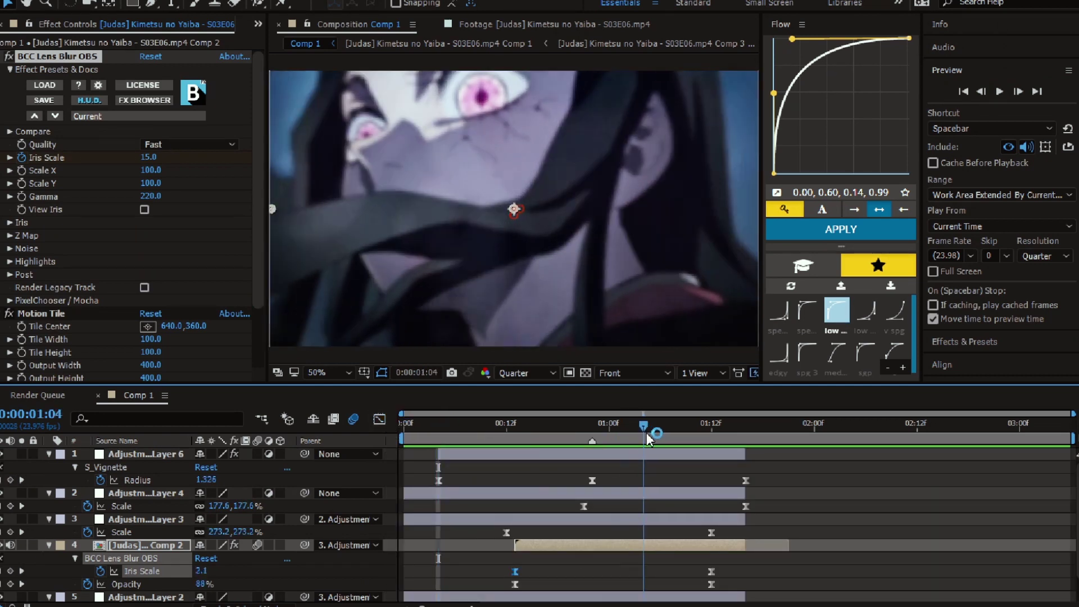
pyautogui.click(638, 453)
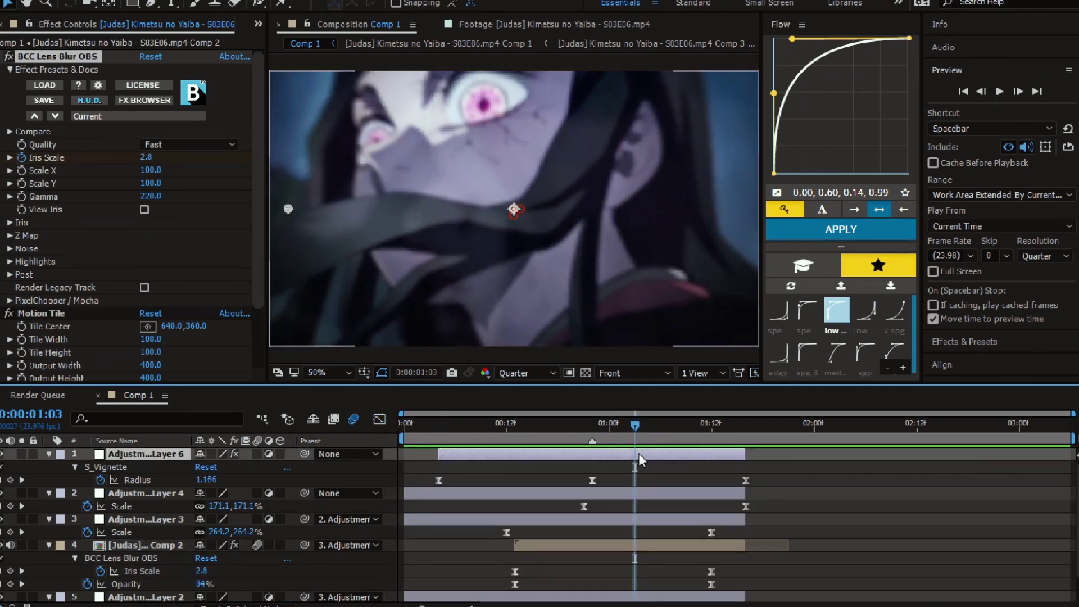
pyautogui.rightClick(344, 472)
pyautogui.moveTo(389, 397)
pyautogui.moveTo(433, 329)
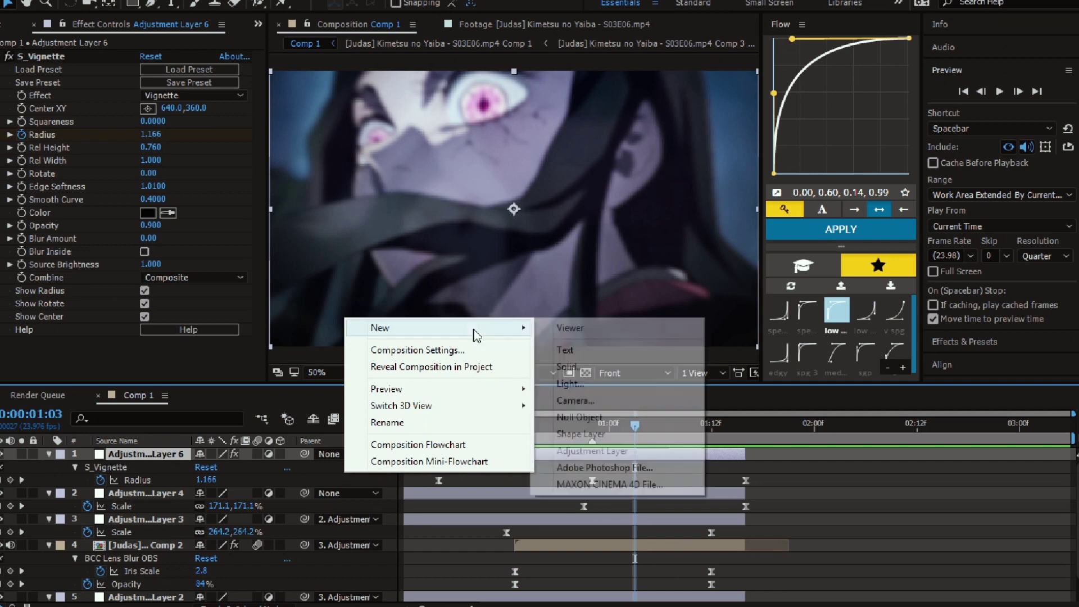
pyautogui.click(607, 452)
# Step: Trim the new adjustment layer so it runs only from 0:00:01:05 to 0:00:01:16, deleting the split-off pieces before and after
pyautogui.moveTo(622, 432); pyautogui.dragTo(649, 423)
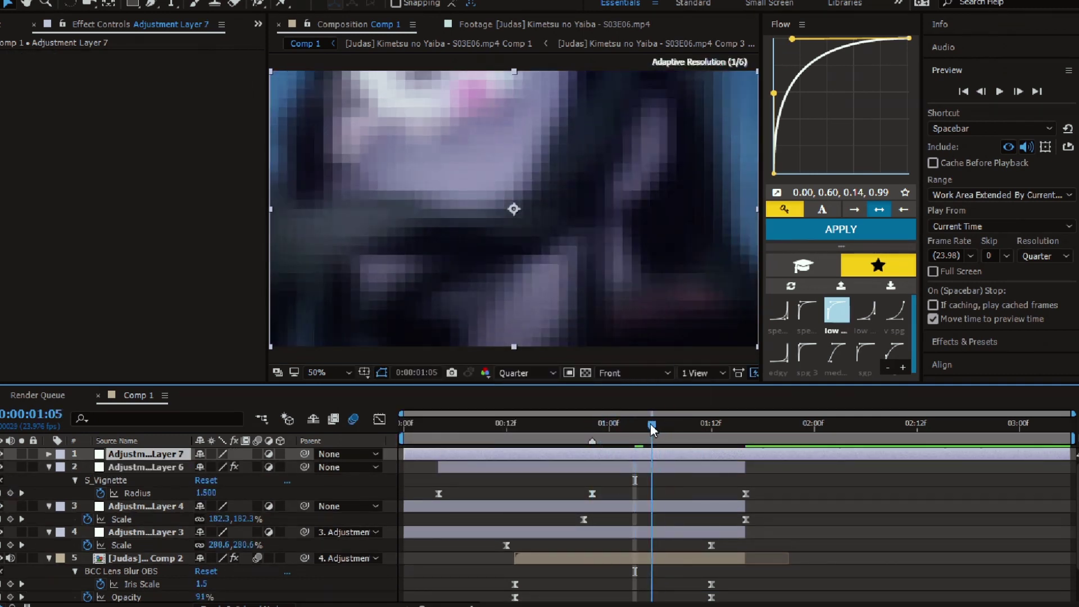
pyautogui.hotkey('ctrl', 'shift', 'd')
pyautogui.click(641, 472)
pyautogui.press('Delete')
pyautogui.click(748, 429)
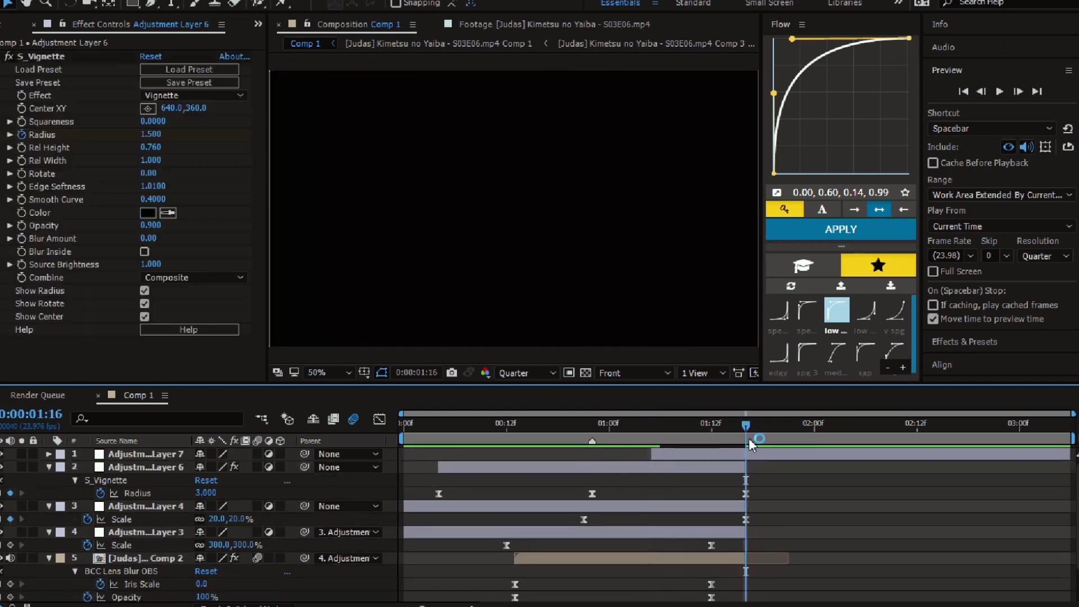
pyautogui.click(761, 453)
pyautogui.hotkey('ctrl', 'shift', 'd')
pyautogui.press('Delete')
# Step: Apply Warp with its keyframed Bend to Adjustment Layer 7 from 0:00:01:05 and set the Warp Style to FishEye
pyautogui.click(651, 426)
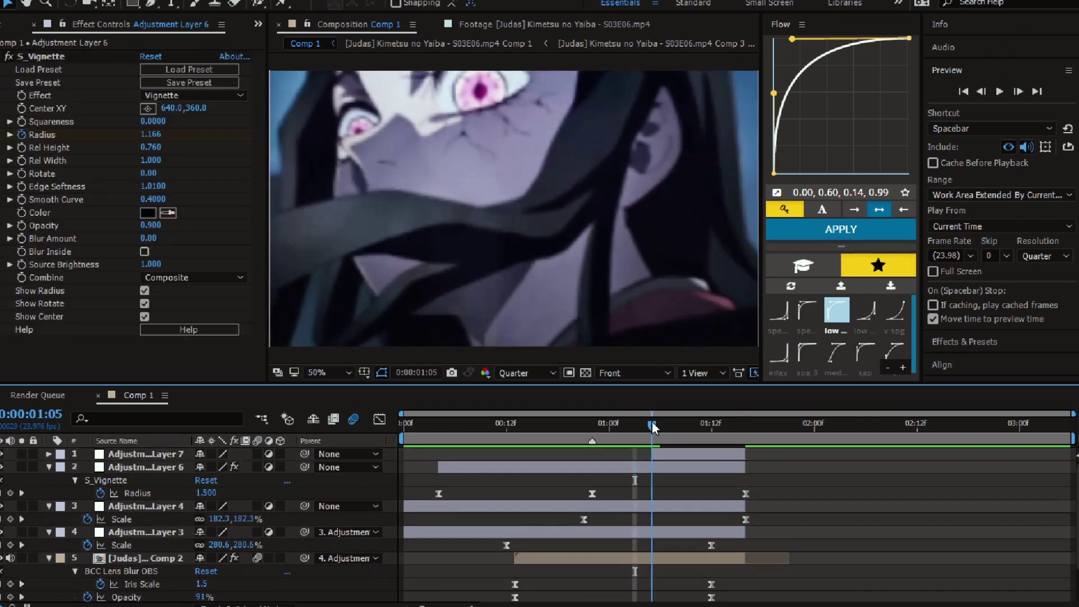
pyautogui.click(687, 452)
pyautogui.hotkey('ctrl', 'space')
pyautogui.write('warp')
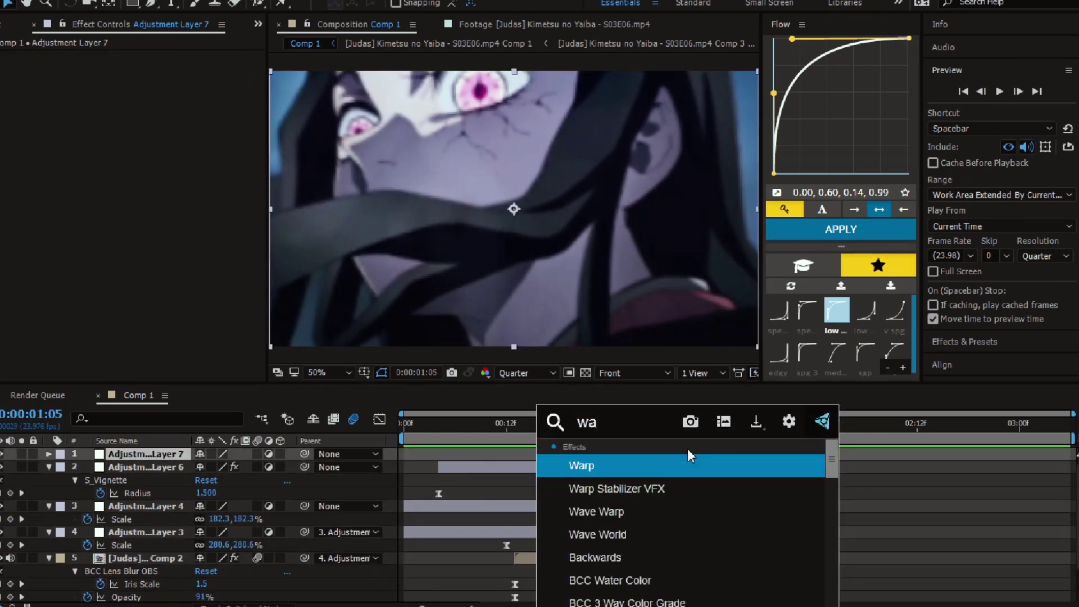
pyautogui.press('Down')
pyautogui.press('Down')
pyautogui.press('Return')
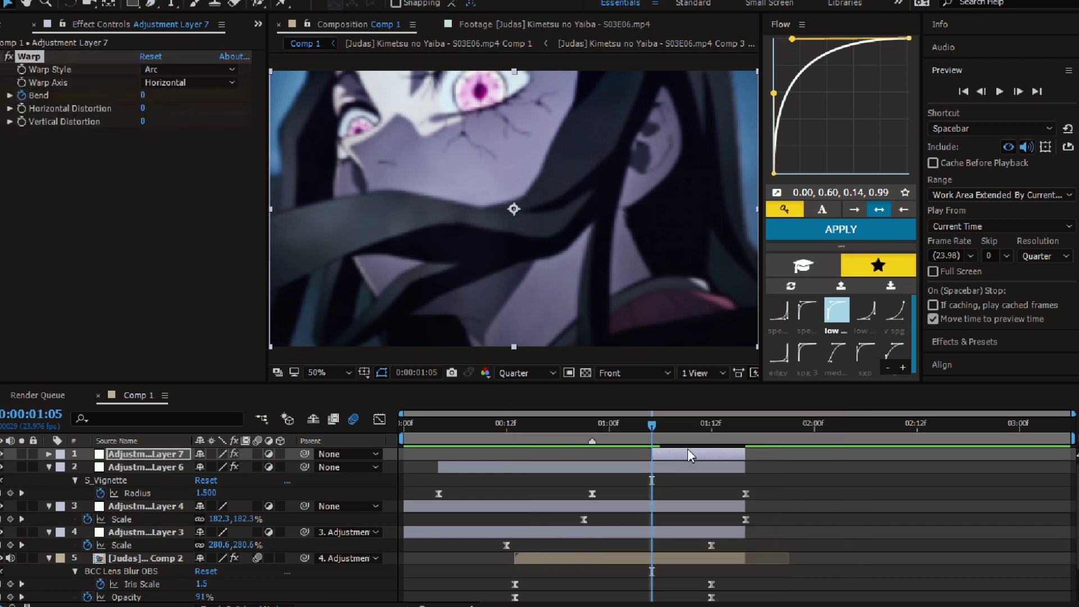
pyautogui.click(161, 69)
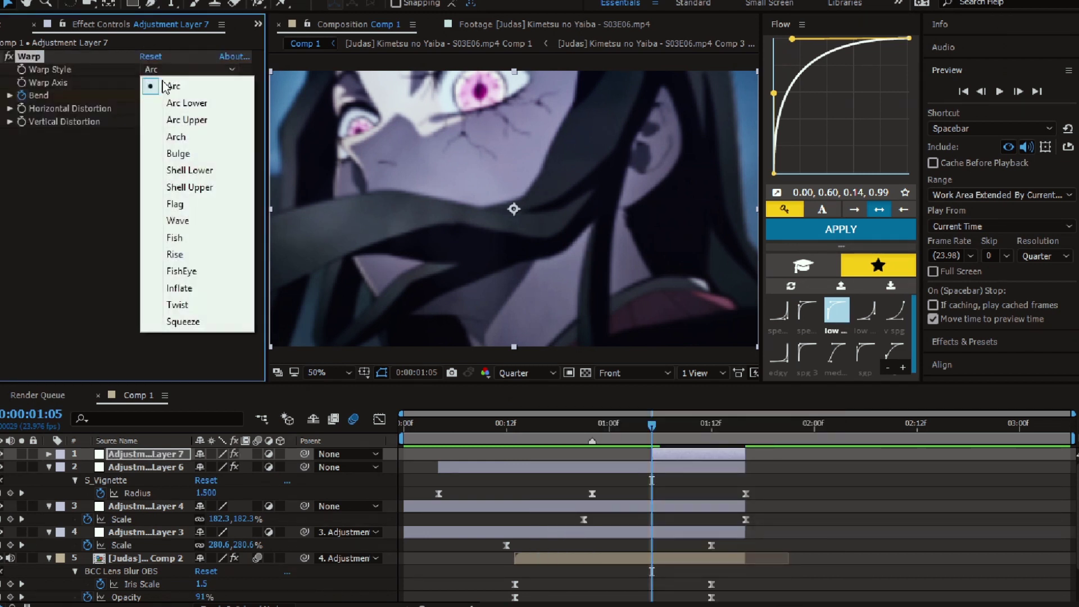
pyautogui.click(172, 271)
# Step: Reveal Adjustment Layer 7's Bend keyframes and check the fisheye distortion by scrubbing to 0:00:01:15
pyautogui.press('u')
pyautogui.moveTo(754, 475); pyautogui.dragTo(670, 483)
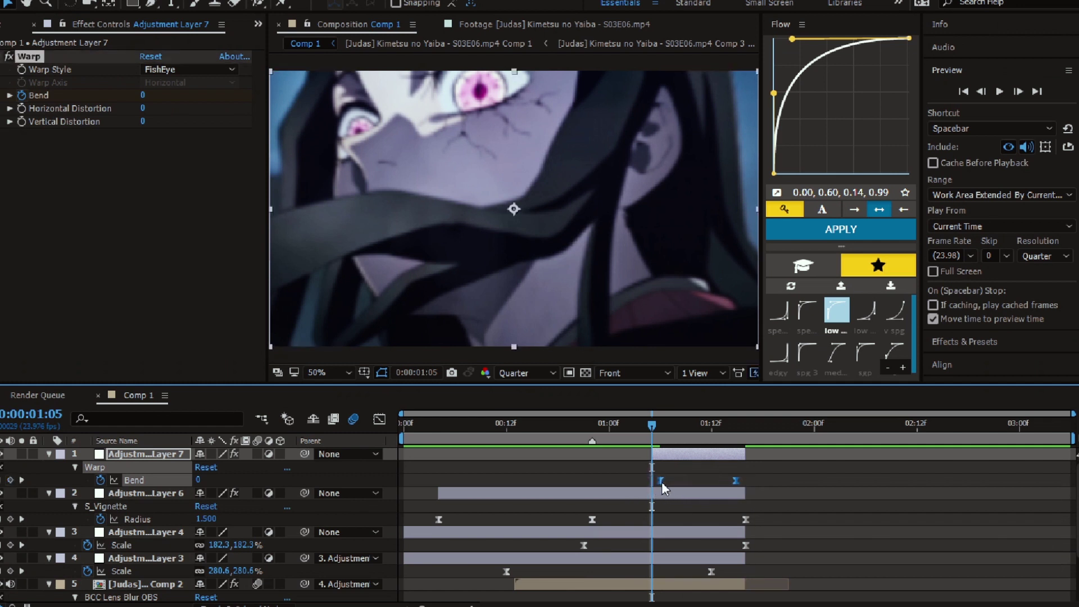
pyautogui.click(805, 536)
pyautogui.moveTo(672, 433); pyautogui.dragTo(737, 434)
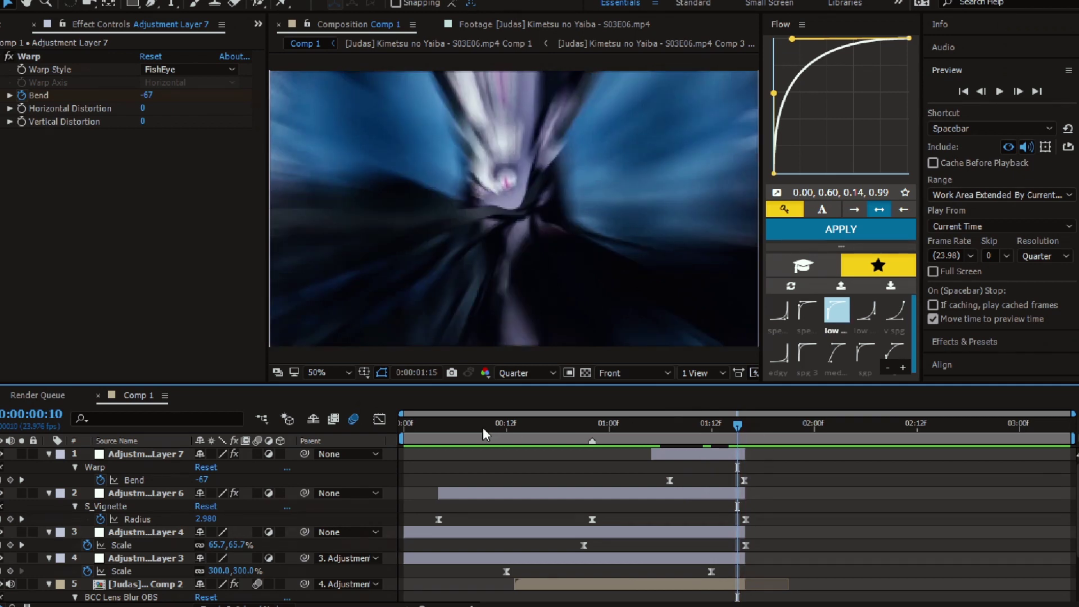
# Step: Preview the composition from 0:00:00:00 several times to check the complete zoom transition with the fisheye warp
pyautogui.click(405, 439)
pyautogui.press('space')
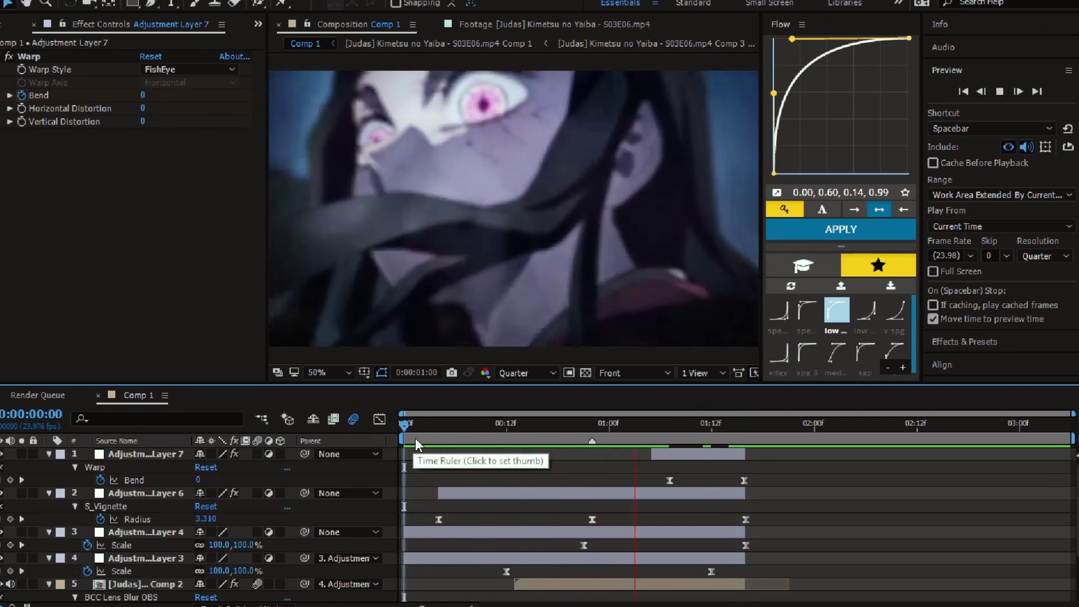
pyautogui.moveTo(424, 433); pyautogui.dragTo(382, 433)
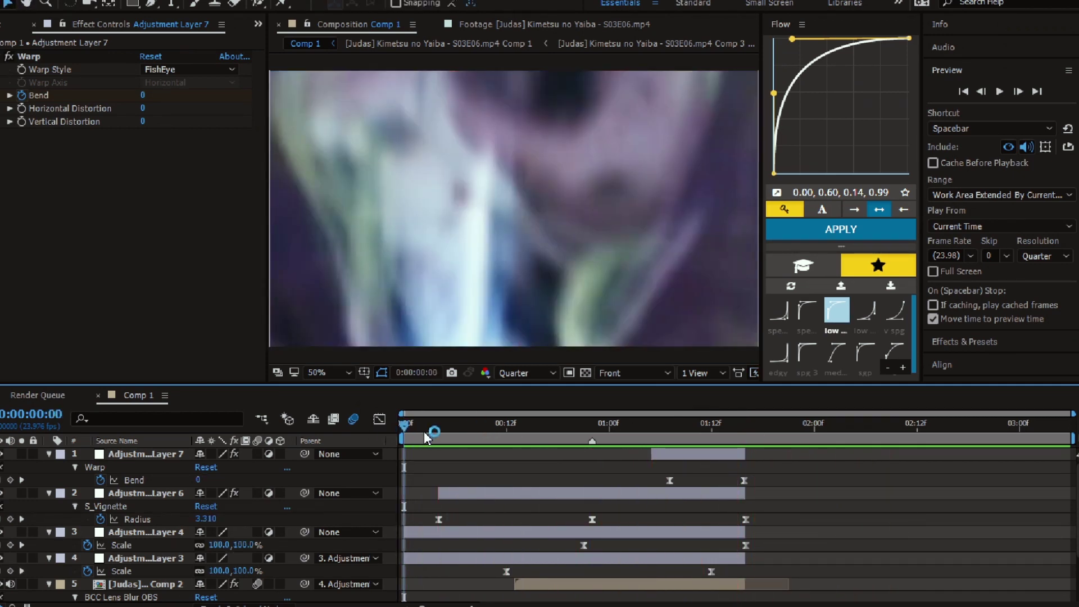
pyautogui.press('space')
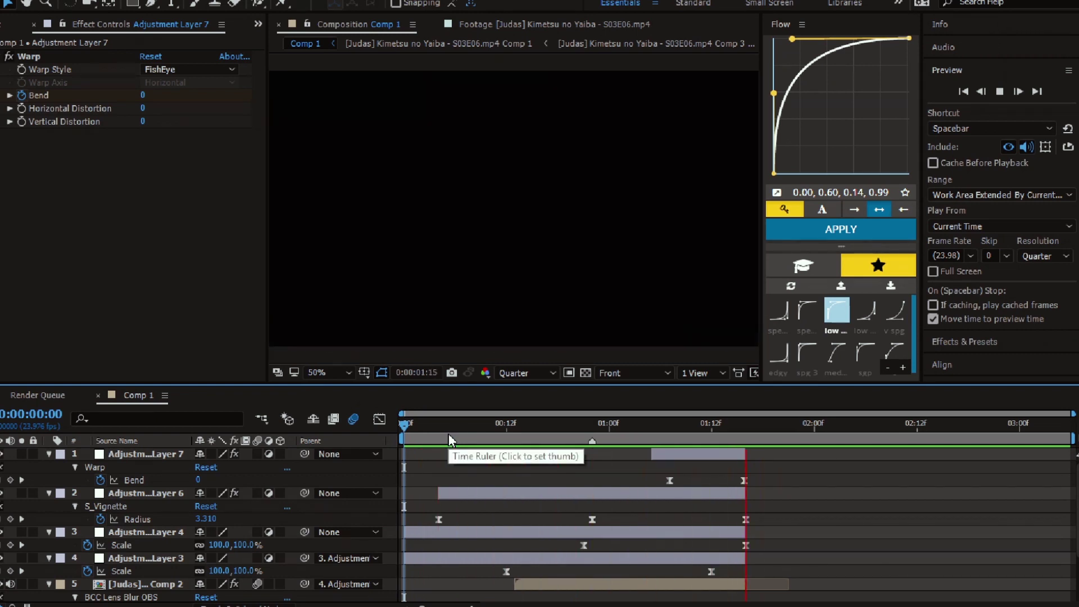
pyautogui.press('space')
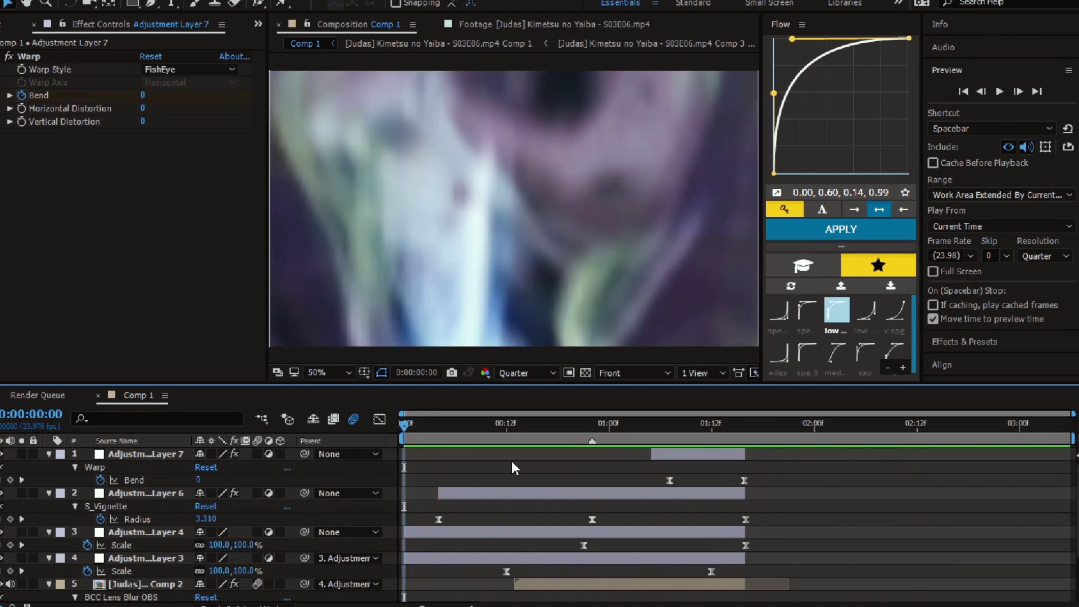
pyautogui.press('space')
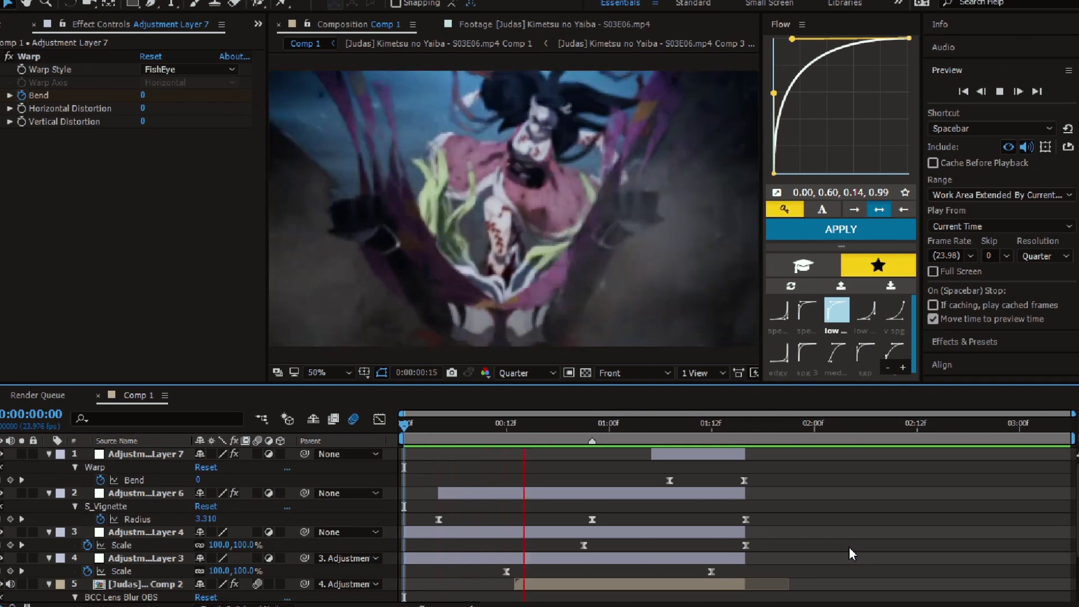